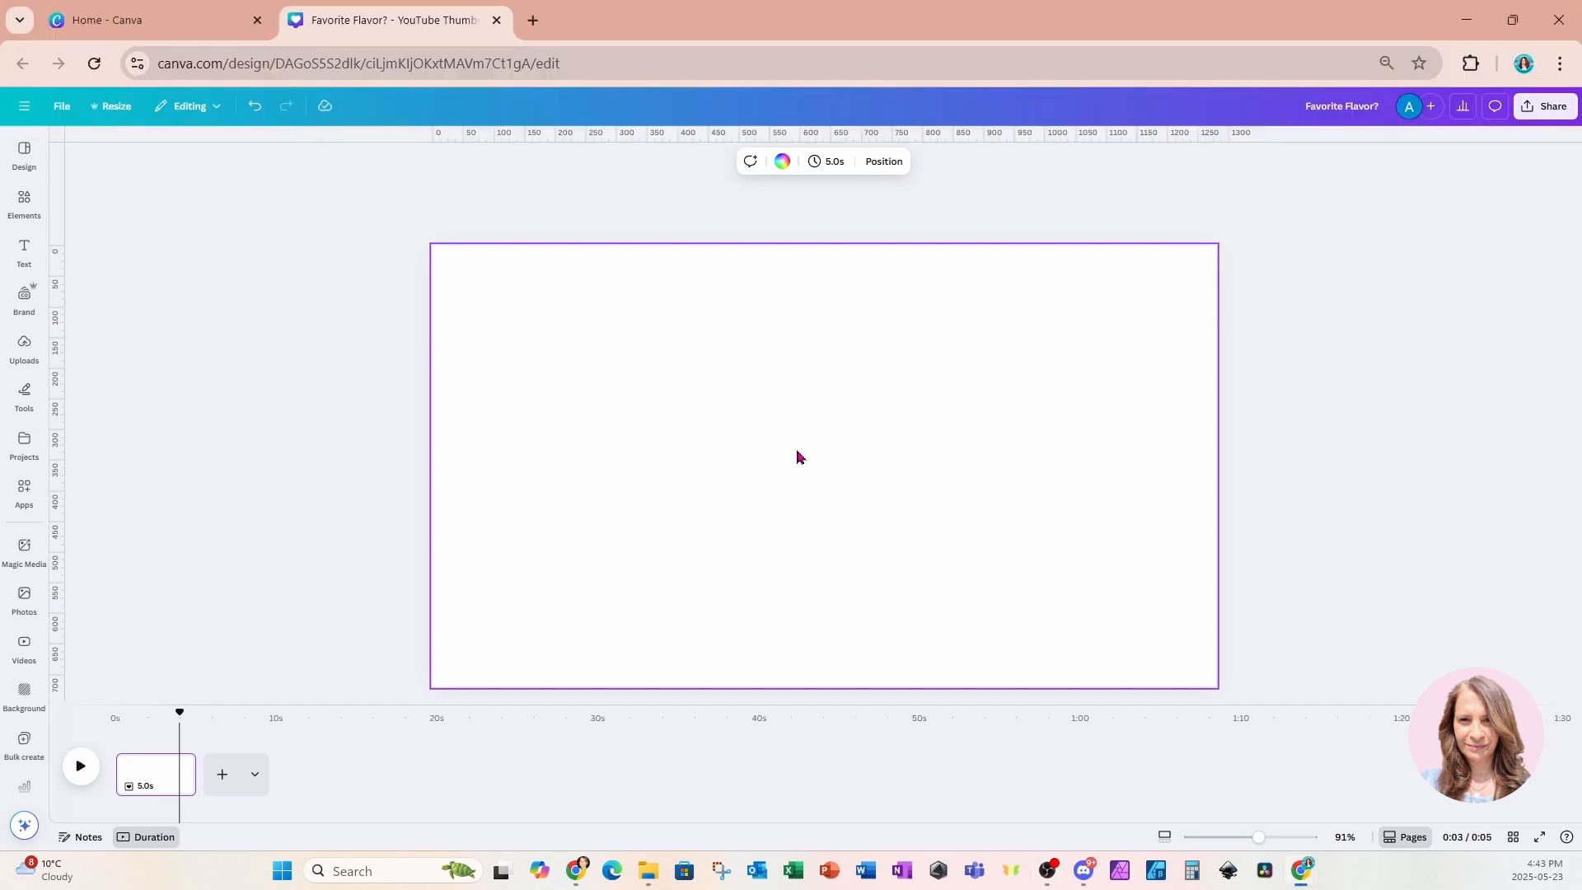
Fill the blank page's background with the bright pink default solid color
{"action": "left_click", "coordinate": [782, 161]}
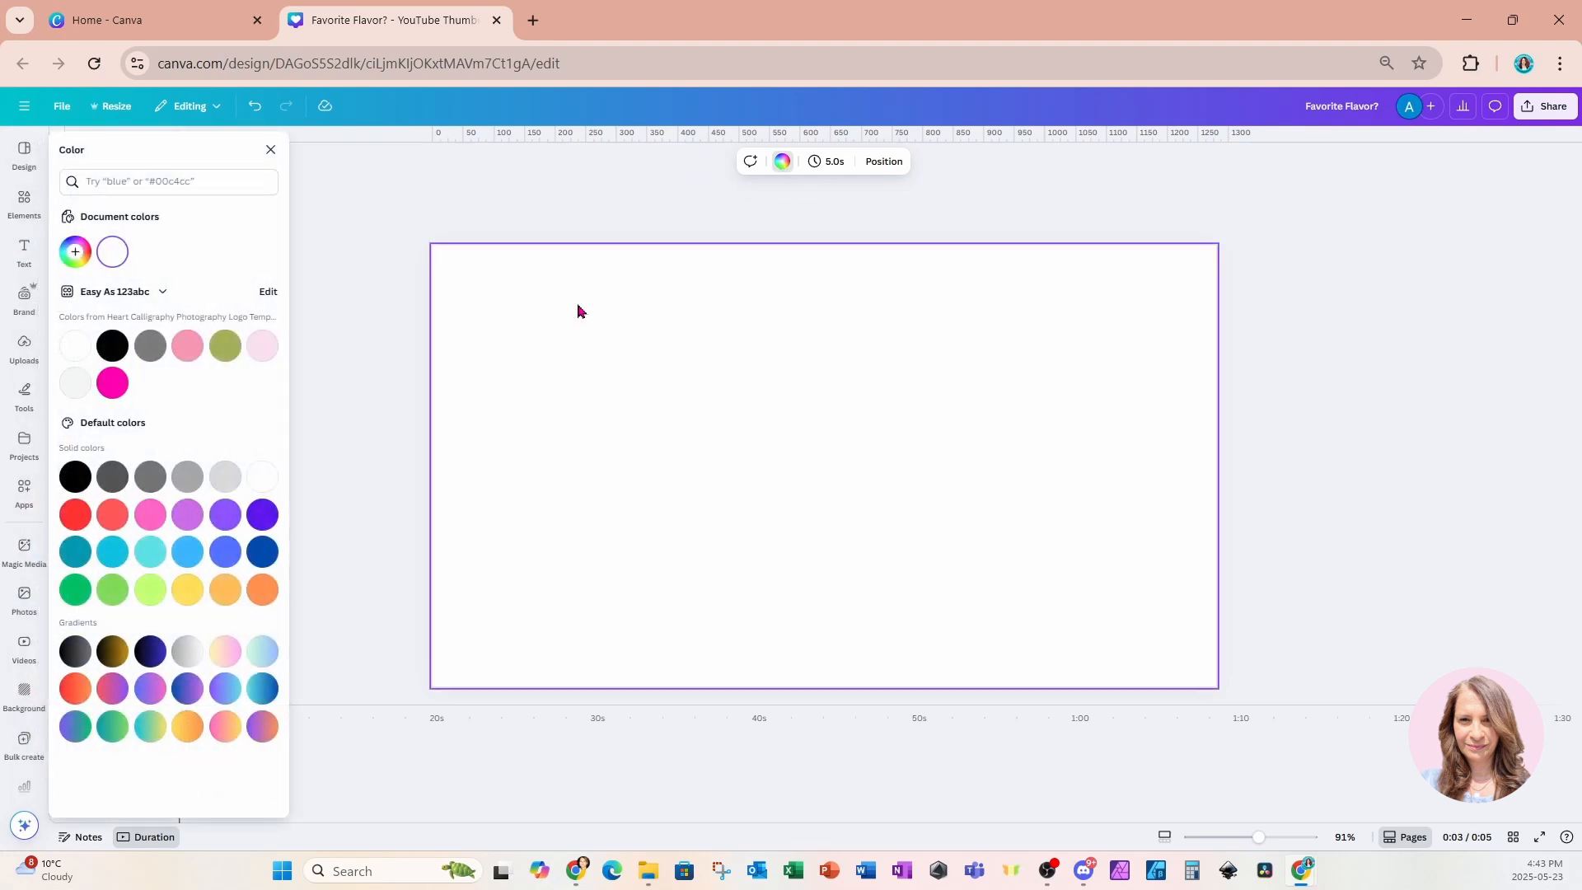
{"action": "left_click", "coordinate": [151, 516]}
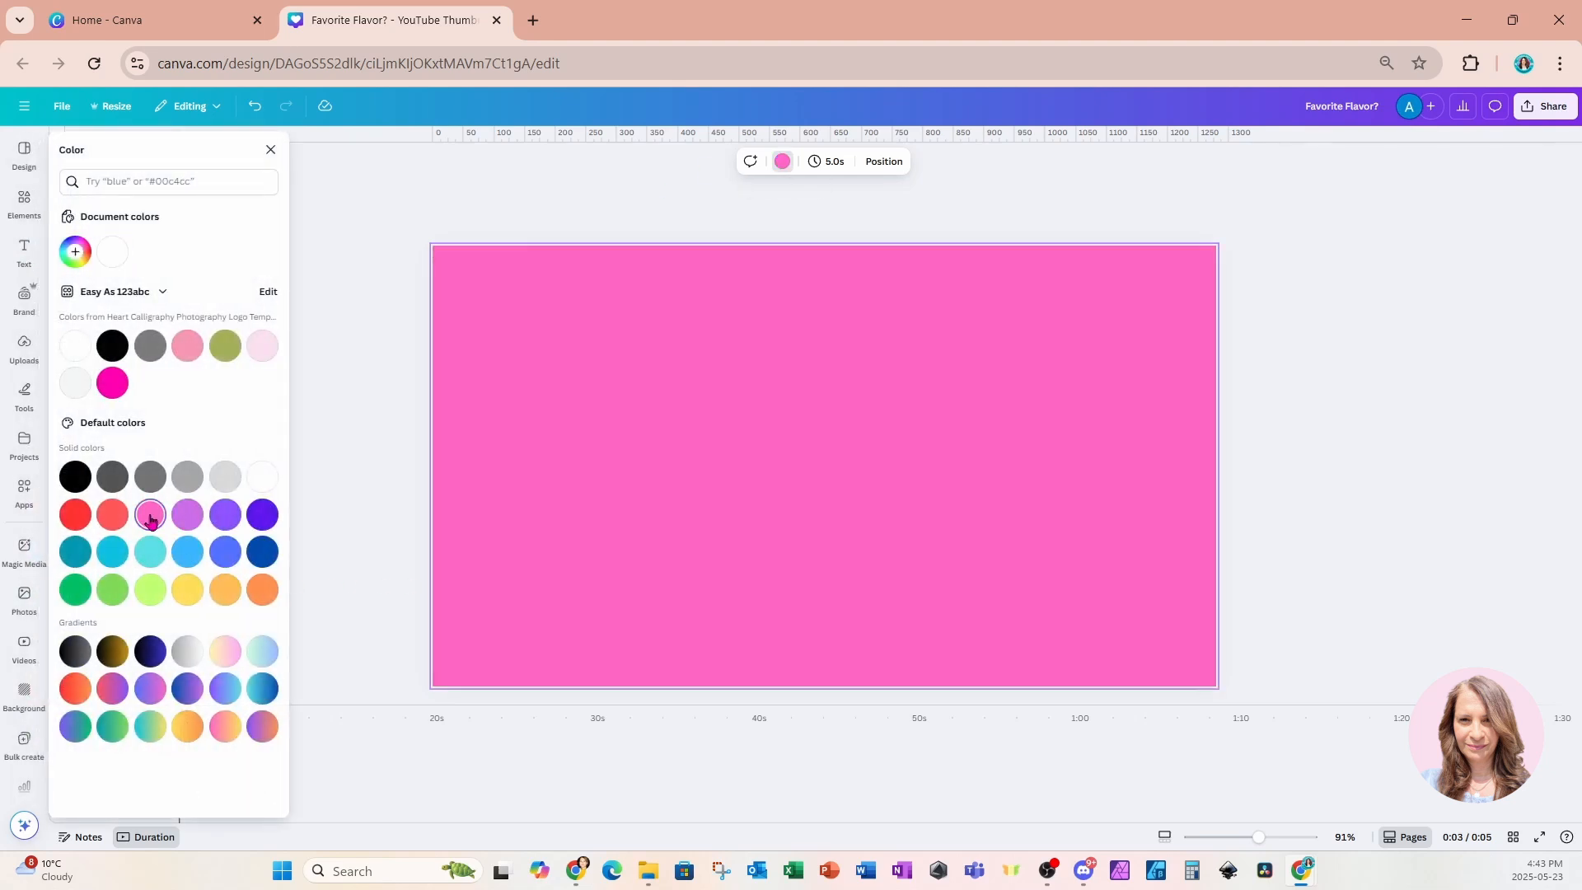
Add the caramel-frosted cupcake from the recently used elements, scale it down and place it on the left side of the page
{"action": "left_click", "coordinate": [37, 206]}
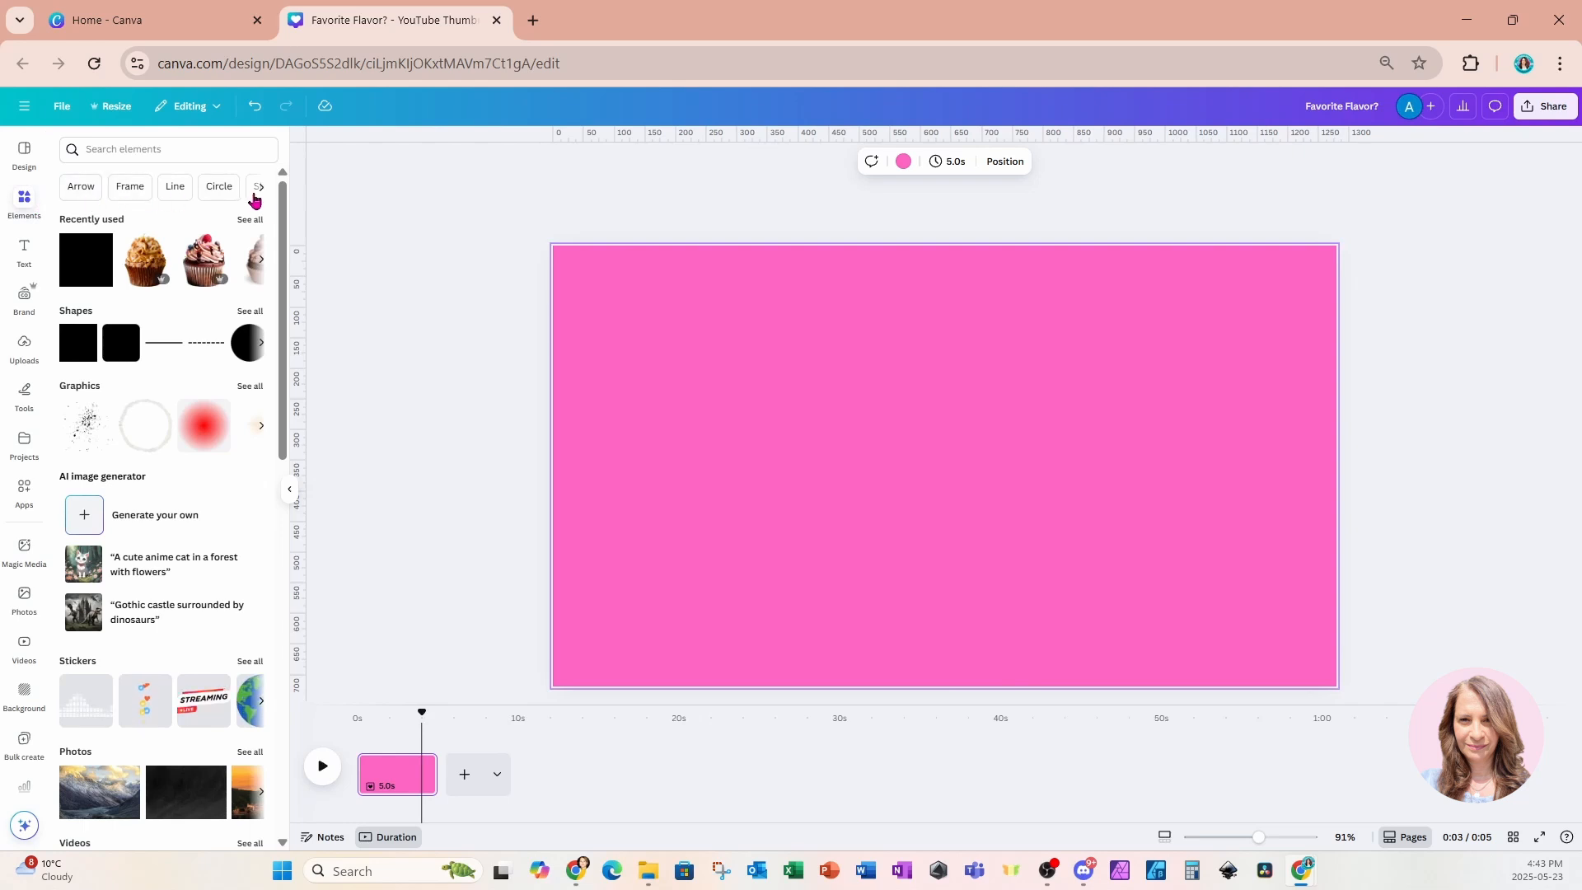
{"action": "left_click", "coordinate": [251, 220]}
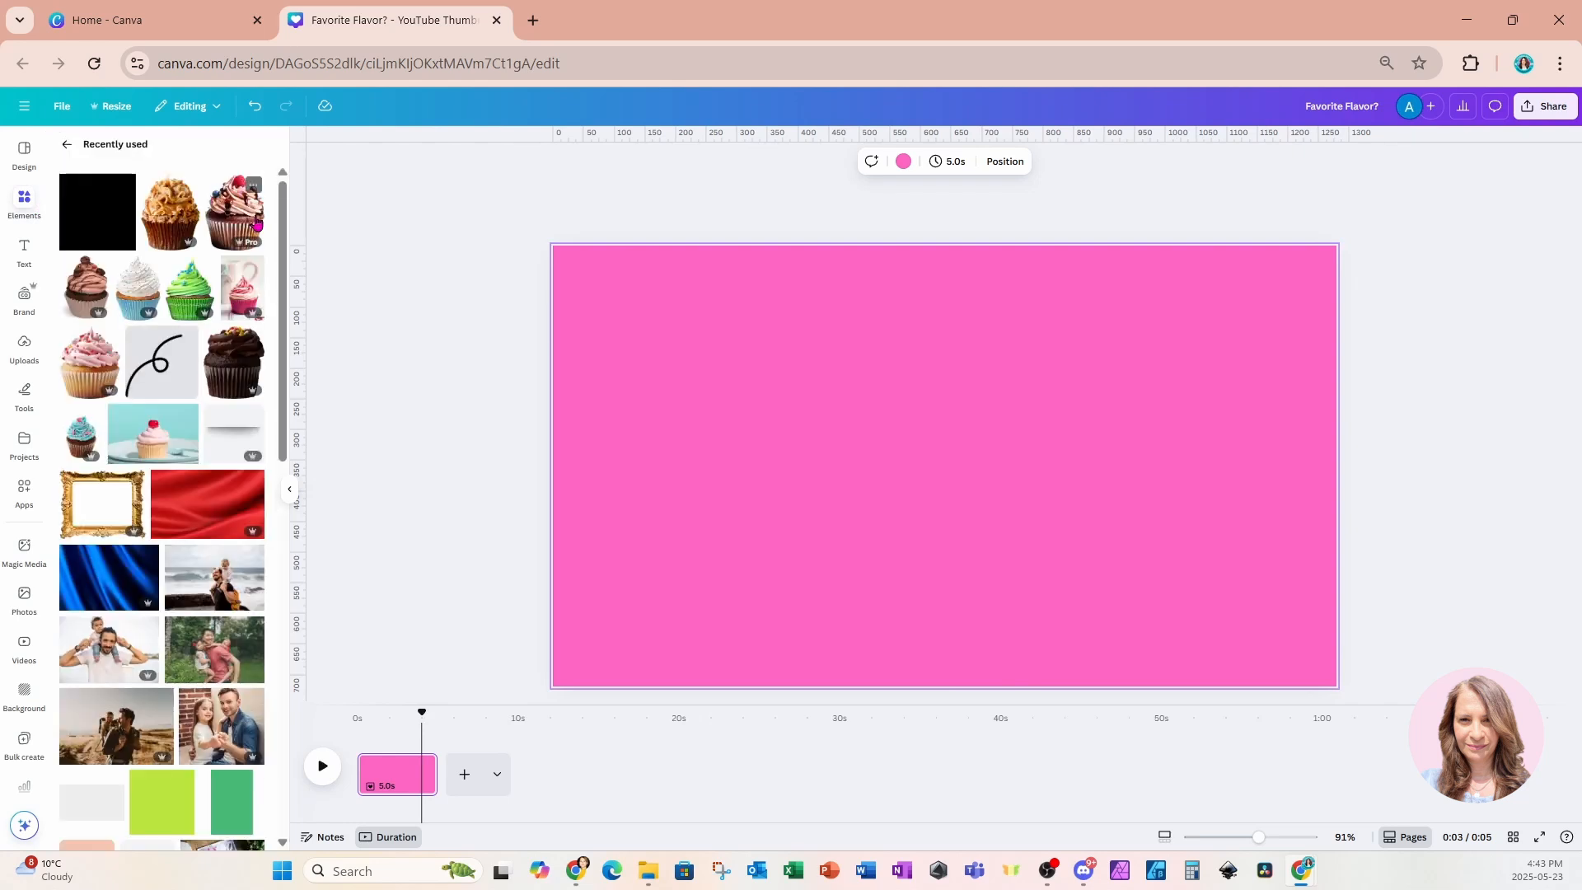
{"action": "left_click", "coordinate": [178, 228]}
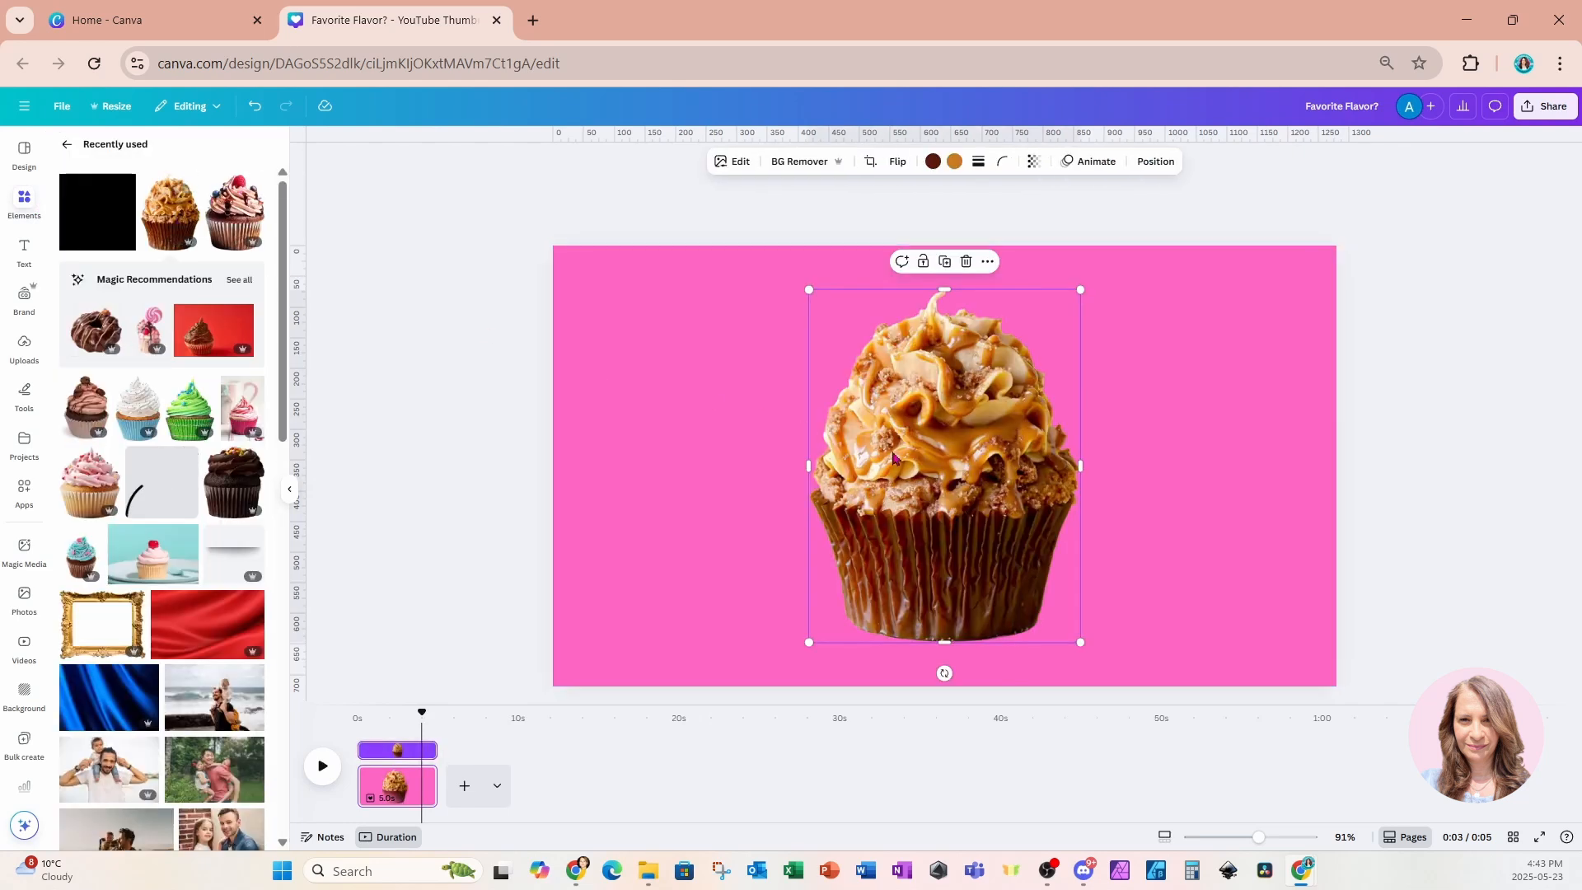
{"action": "left_click_drag", "start_coordinate": [965, 479], "coordinate": [721, 487]}
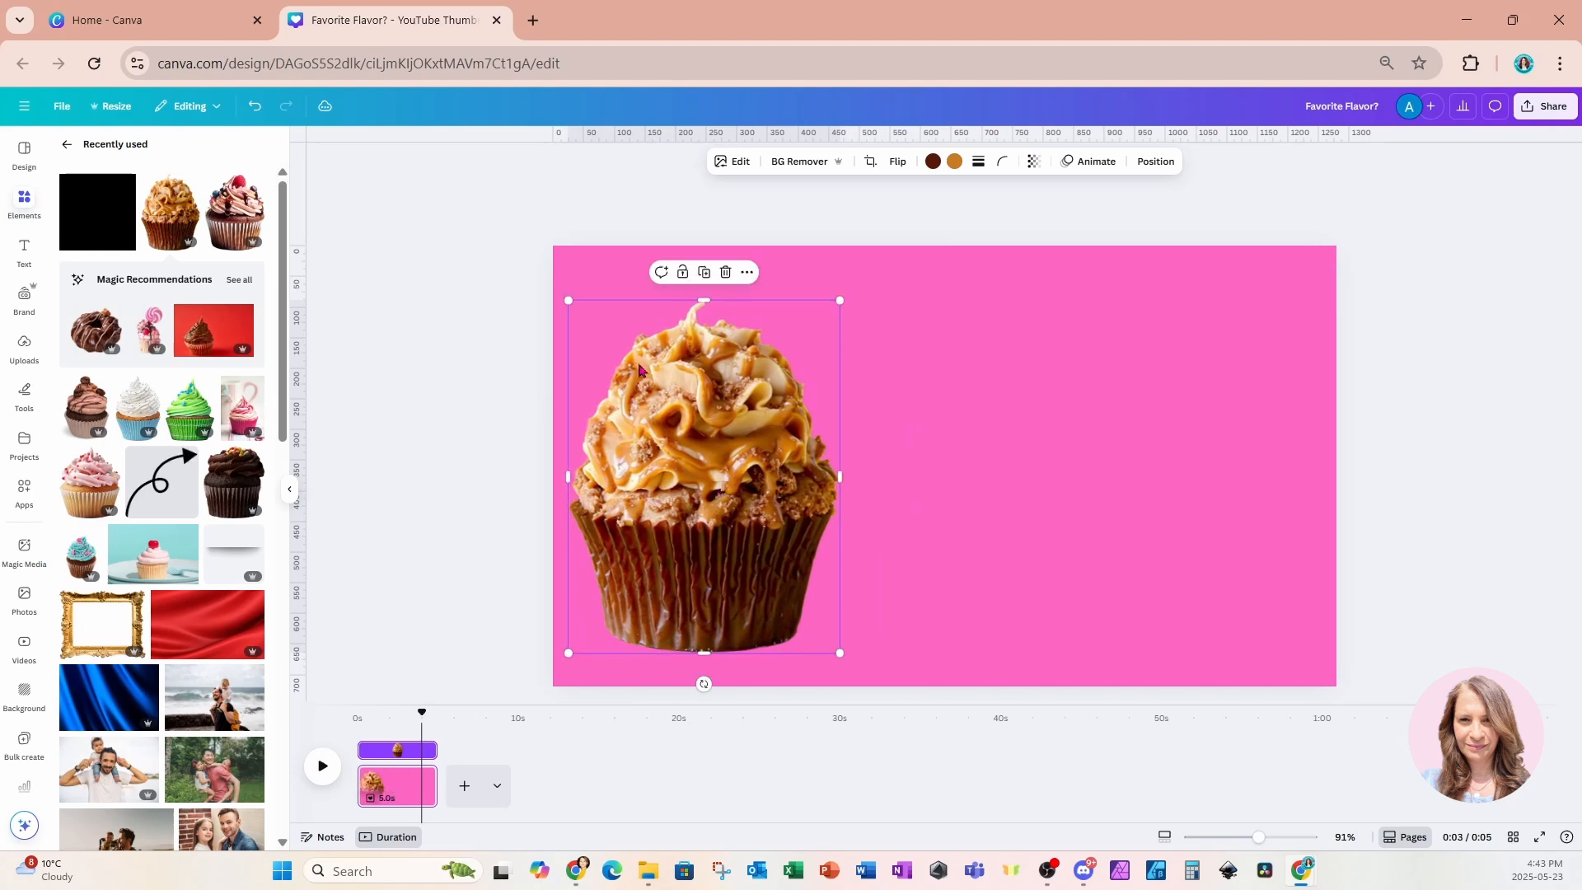
{"action": "left_click_drag", "start_coordinate": [567, 302], "coordinate": [626, 376]}
{"action": "left_click_drag", "start_coordinate": [676, 421], "coordinate": [629, 410]}
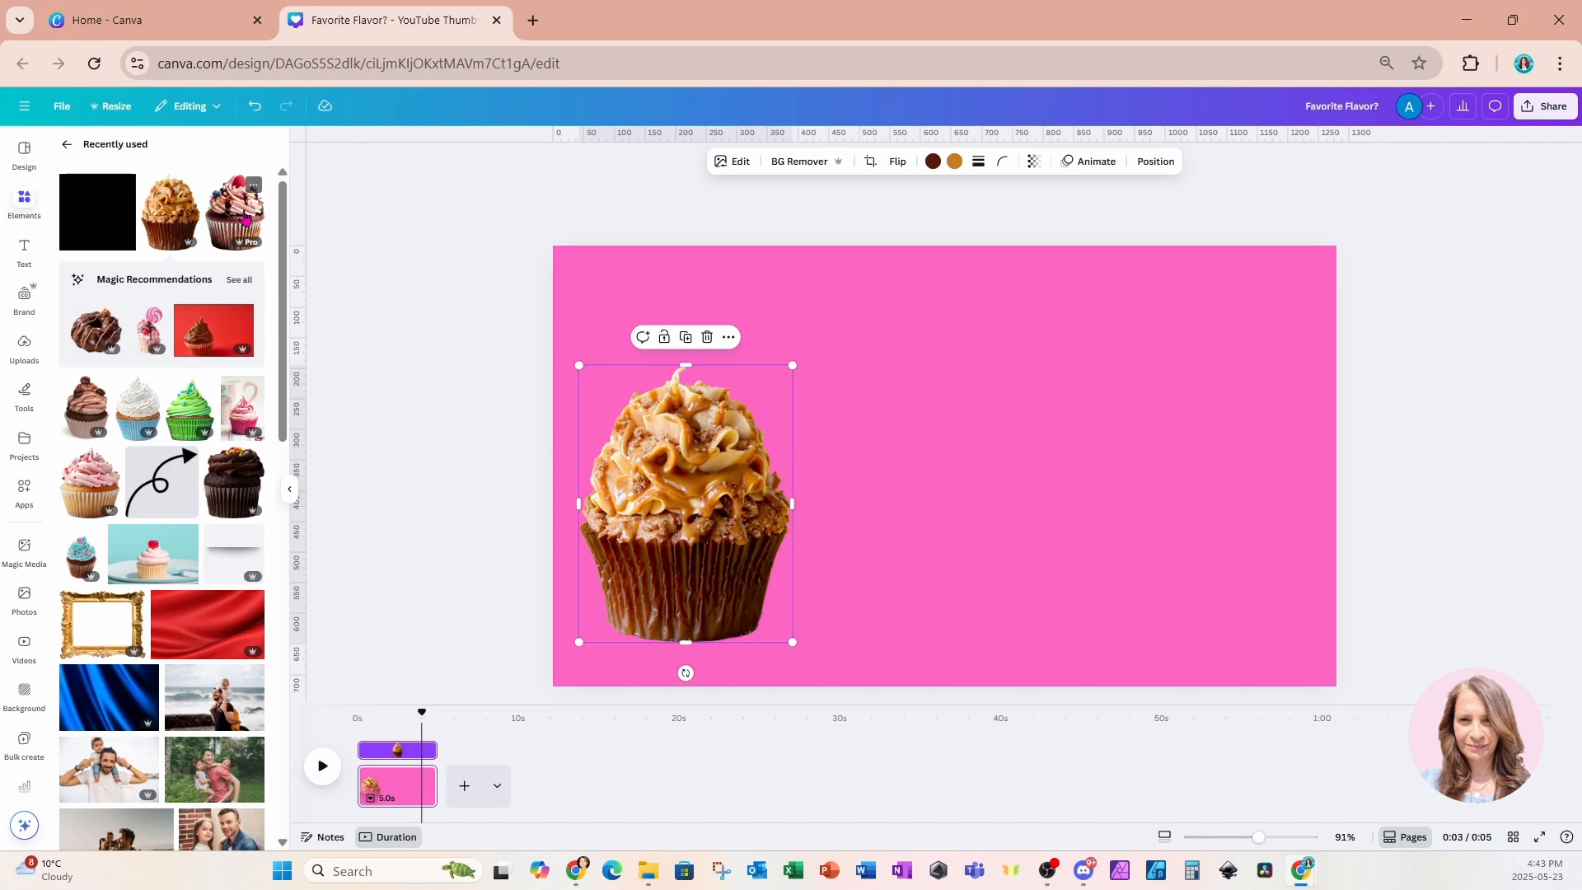
Add the berry-topped chocolate cupcake, shrink it to match the caramel cupcake and place it on the right side of the page
{"action": "left_click", "coordinate": [234, 212]}
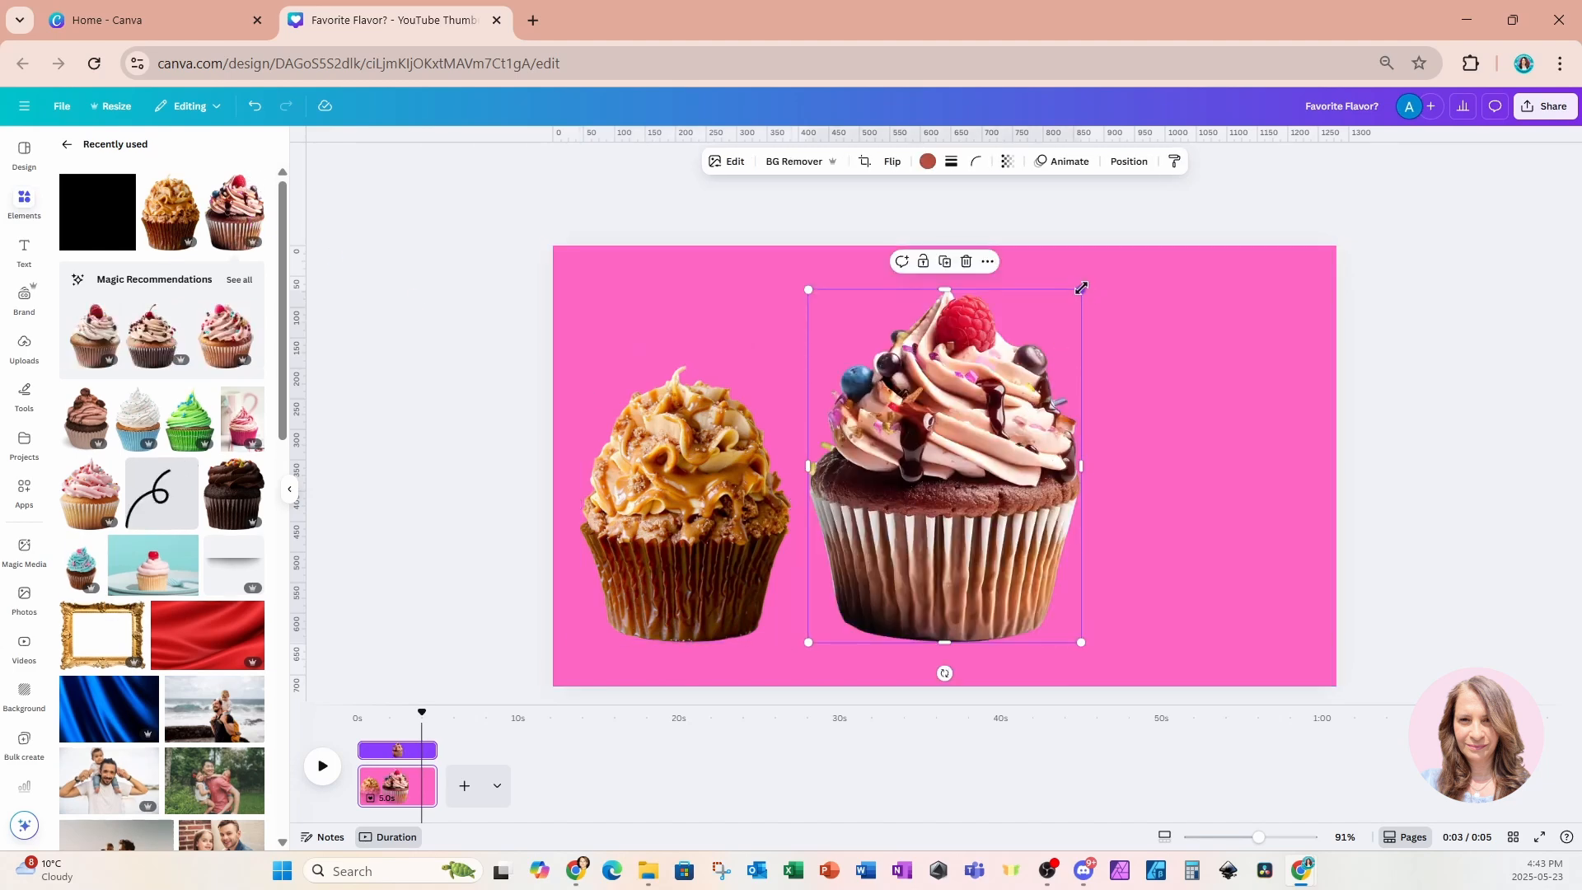
{"action": "left_click_drag", "start_coordinate": [1081, 291], "coordinate": [1024, 384]}
{"action": "left_click_drag", "start_coordinate": [920, 501], "coordinate": [1196, 499]}
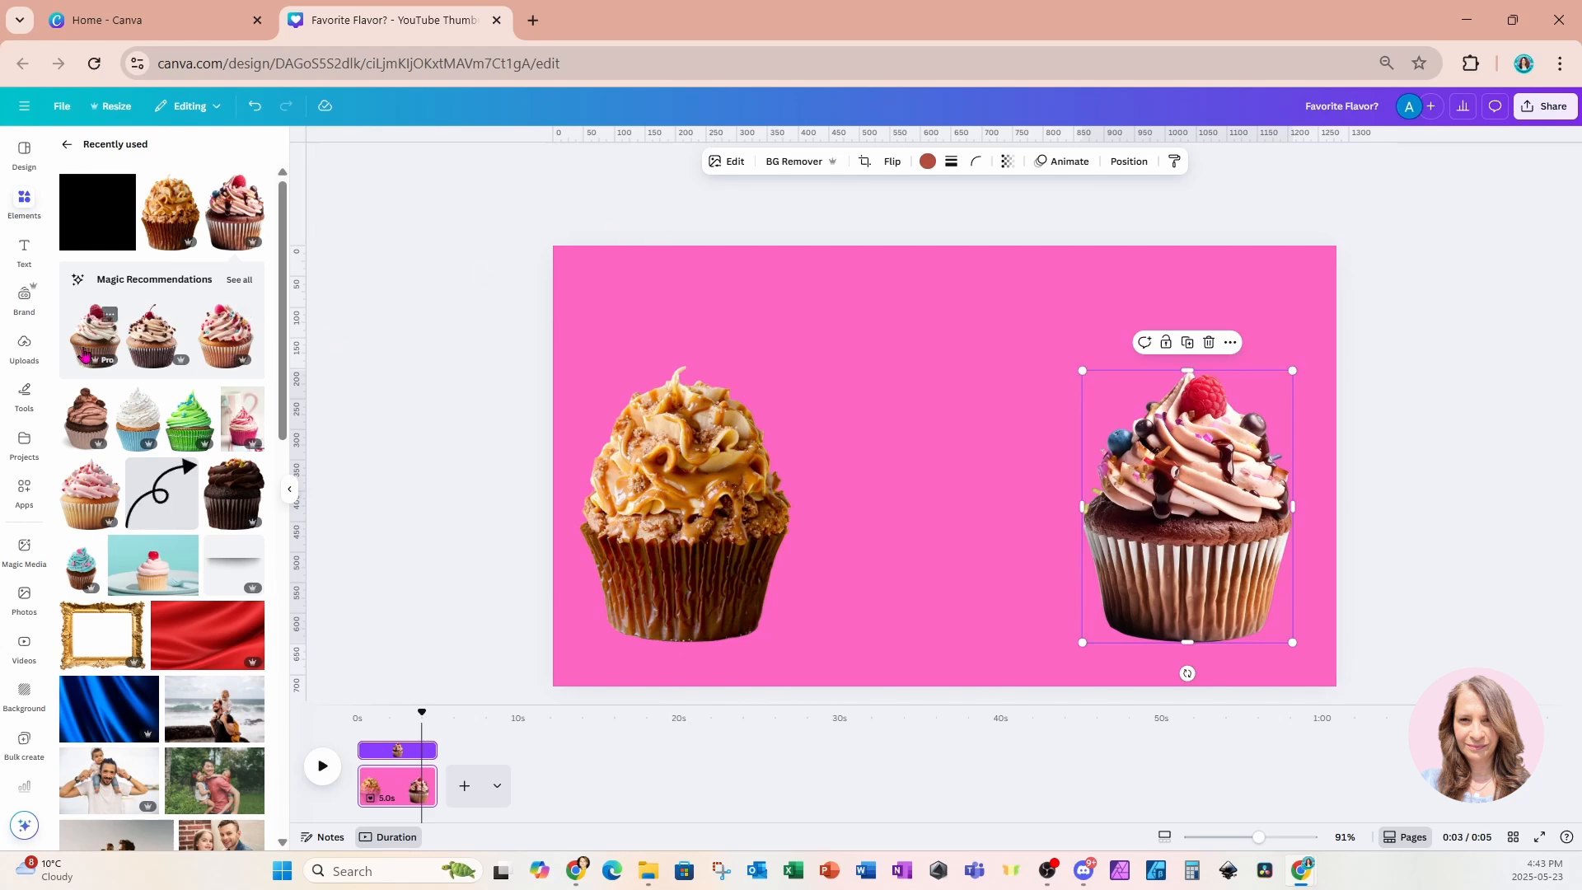
Add the brown-frosted chocolate cupcake, scale it down and stack it over the caramel cupcake
{"action": "left_click", "coordinate": [86, 416]}
{"action": "left_click_drag", "start_coordinate": [900, 487], "coordinate": [1130, 510]}
{"action": "left_click_drag", "start_coordinate": [1035, 311], "coordinate": [1070, 354]}
{"action": "left_click_drag", "start_coordinate": [1227, 552], "coordinate": [742, 547]}
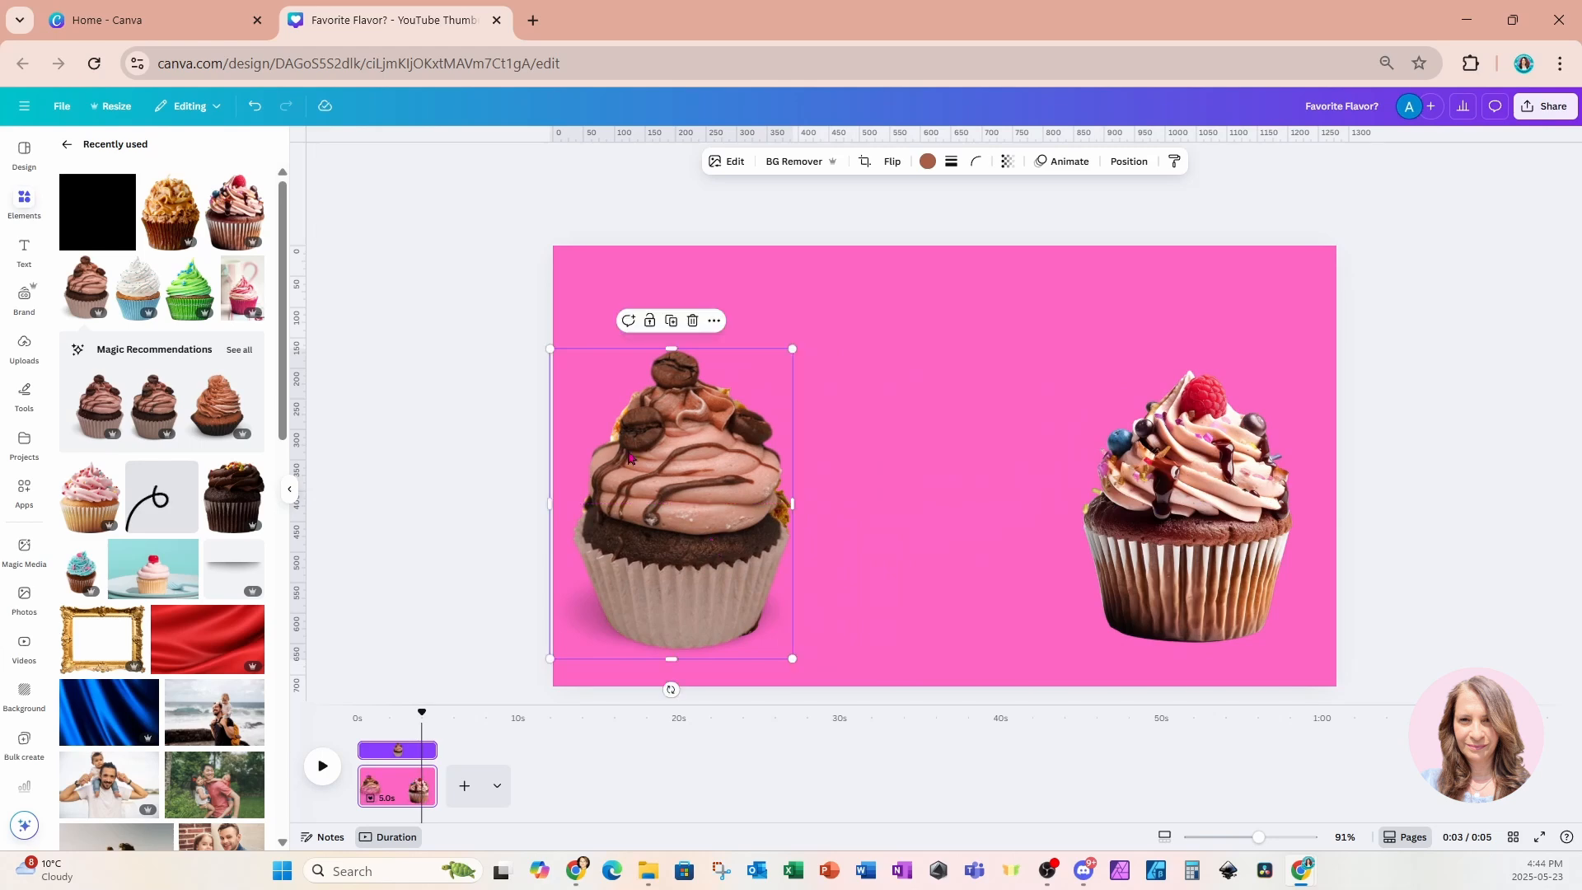
Stack the green cupcake, slightly reduced, over the berry-topped one and enlarge the brown-frosted cupcake to cover the caramel one
{"action": "left_click", "coordinate": [189, 288]}
{"action": "left_click_drag", "start_coordinate": [898, 548], "coordinate": [1139, 541]}
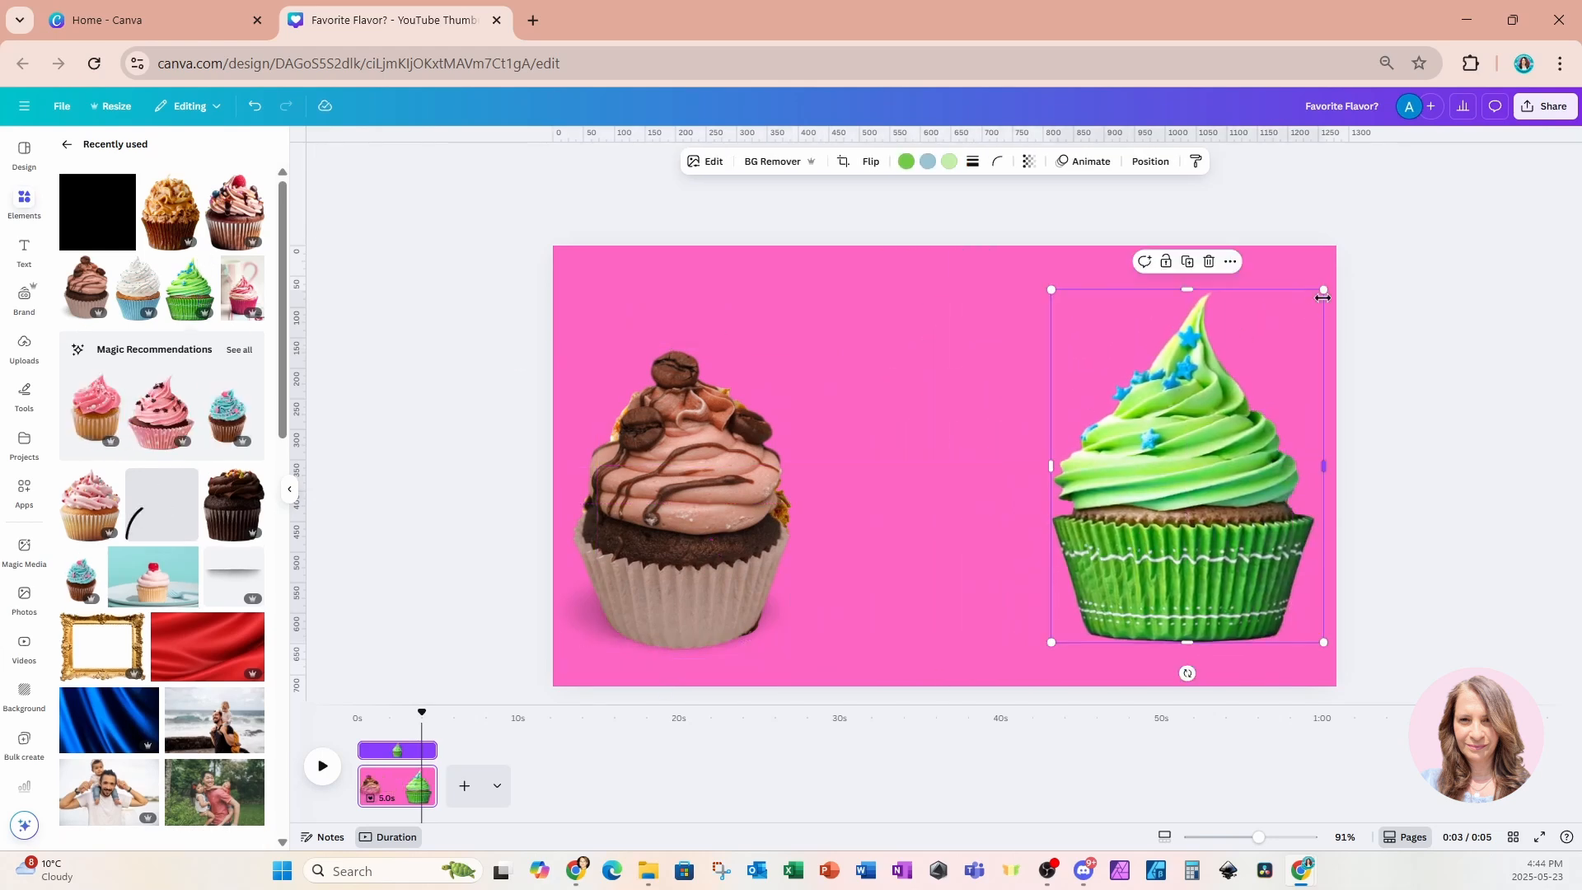
{"action": "left_click_drag", "start_coordinate": [1325, 290], "coordinate": [1299, 321]}
{"action": "left_click_drag", "start_coordinate": [1237, 429], "coordinate": [1254, 421]}
{"action": "left_click", "coordinate": [741, 428]}
{"action": "left_click_drag", "start_coordinate": [799, 352], "coordinate": [822, 316]}
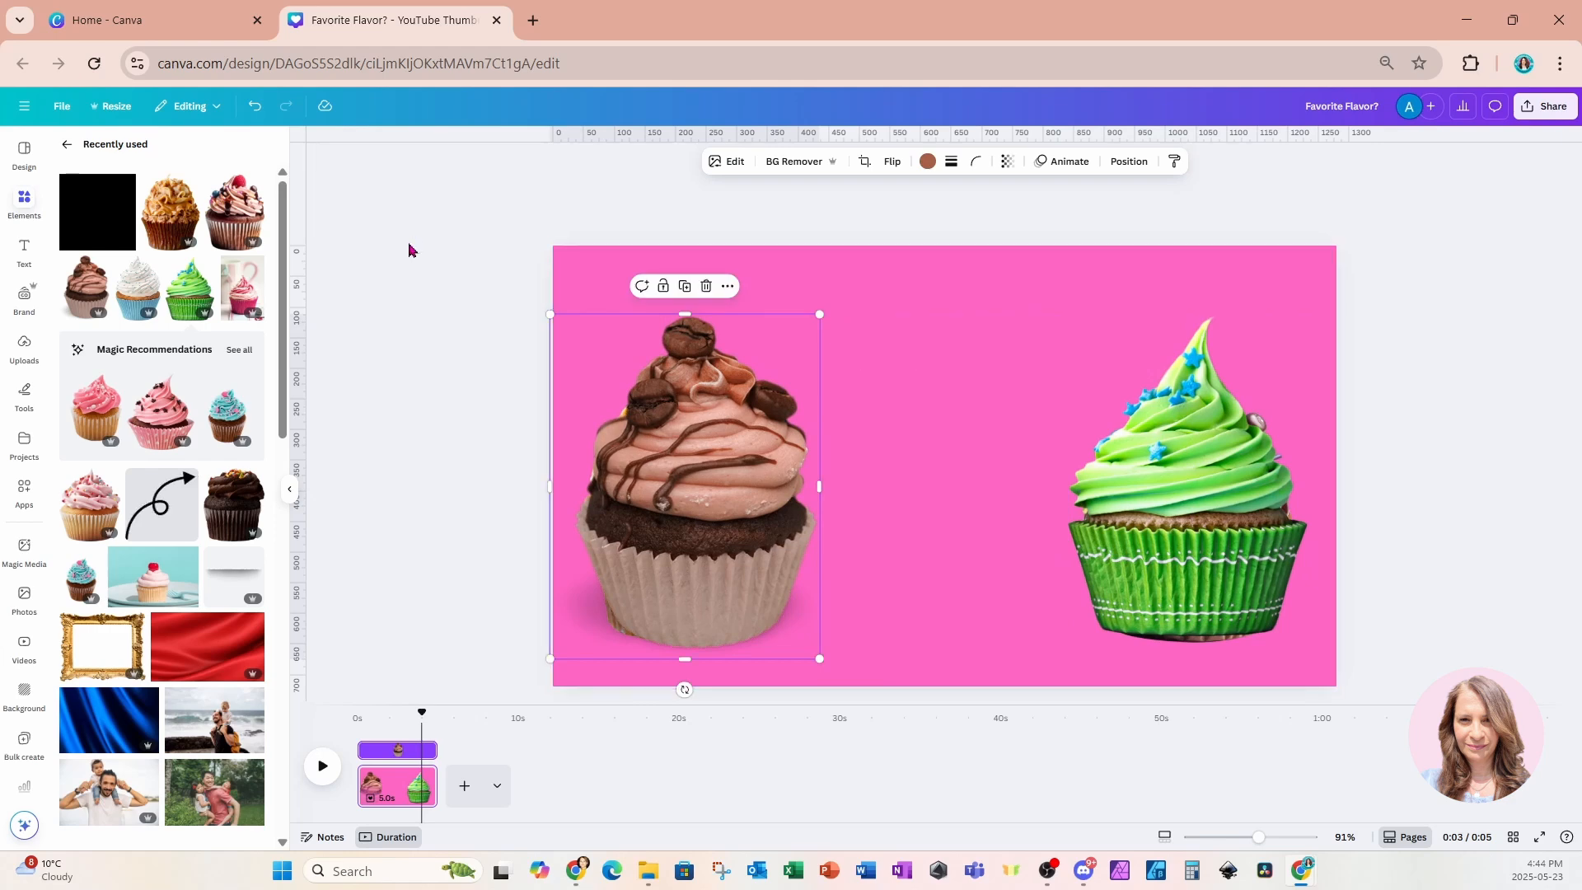
Add the teal-frosted cupcake with pink sprinkles and enlarge it over the brown-frosted cupcake on the page's left side
{"action": "left_click", "coordinate": [228, 424]}
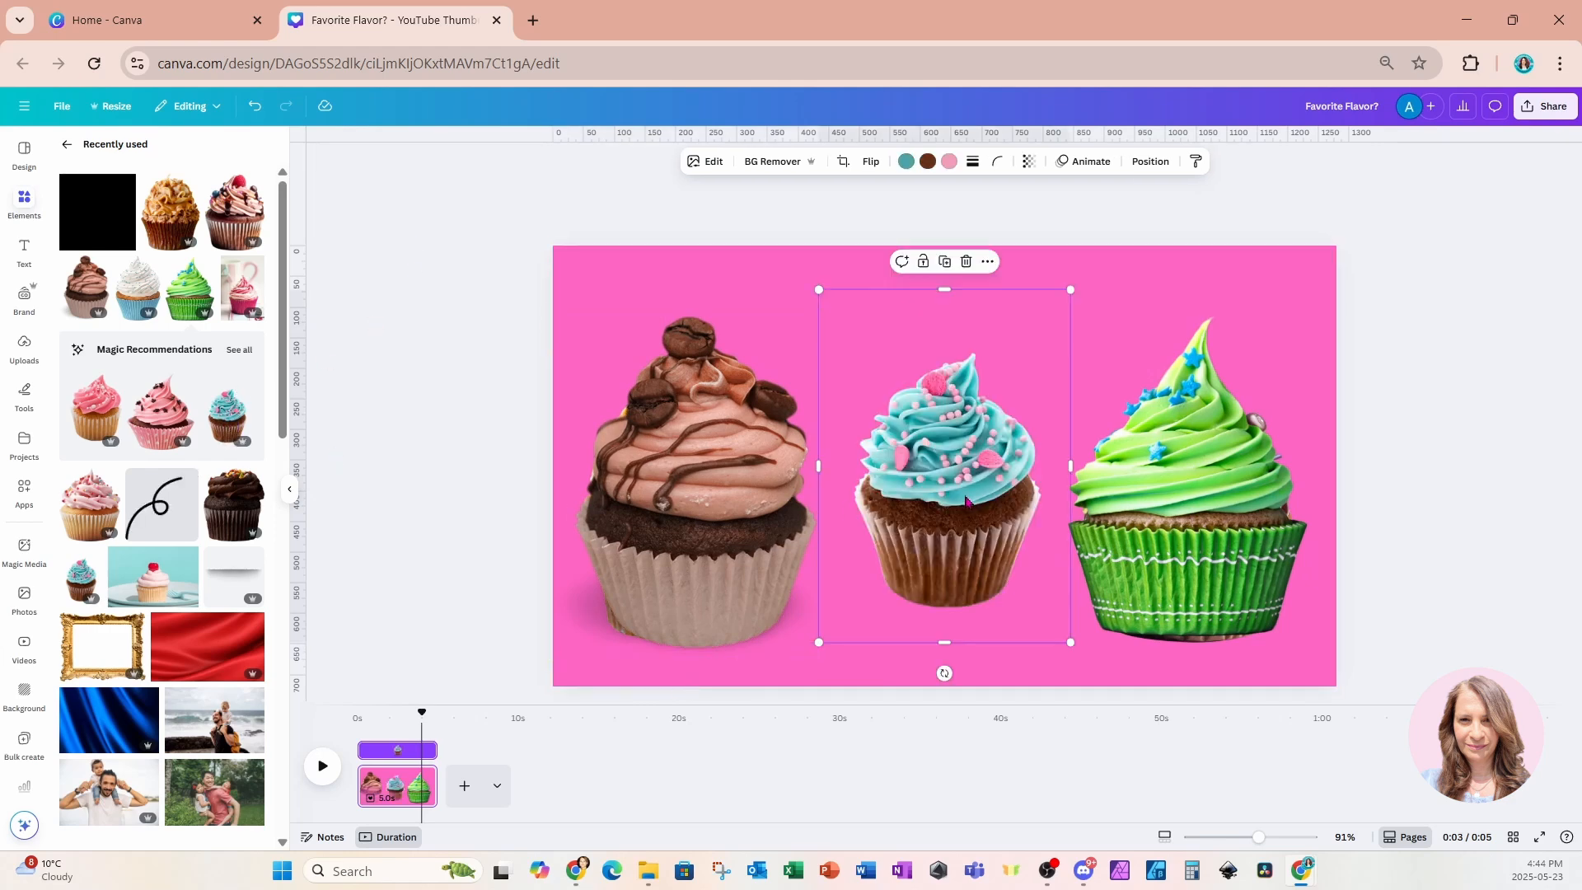
{"action": "left_click_drag", "start_coordinate": [944, 466], "coordinate": [692, 478]}
{"action": "left_click_drag", "start_coordinate": [713, 333], "coordinate": [713, 376]}
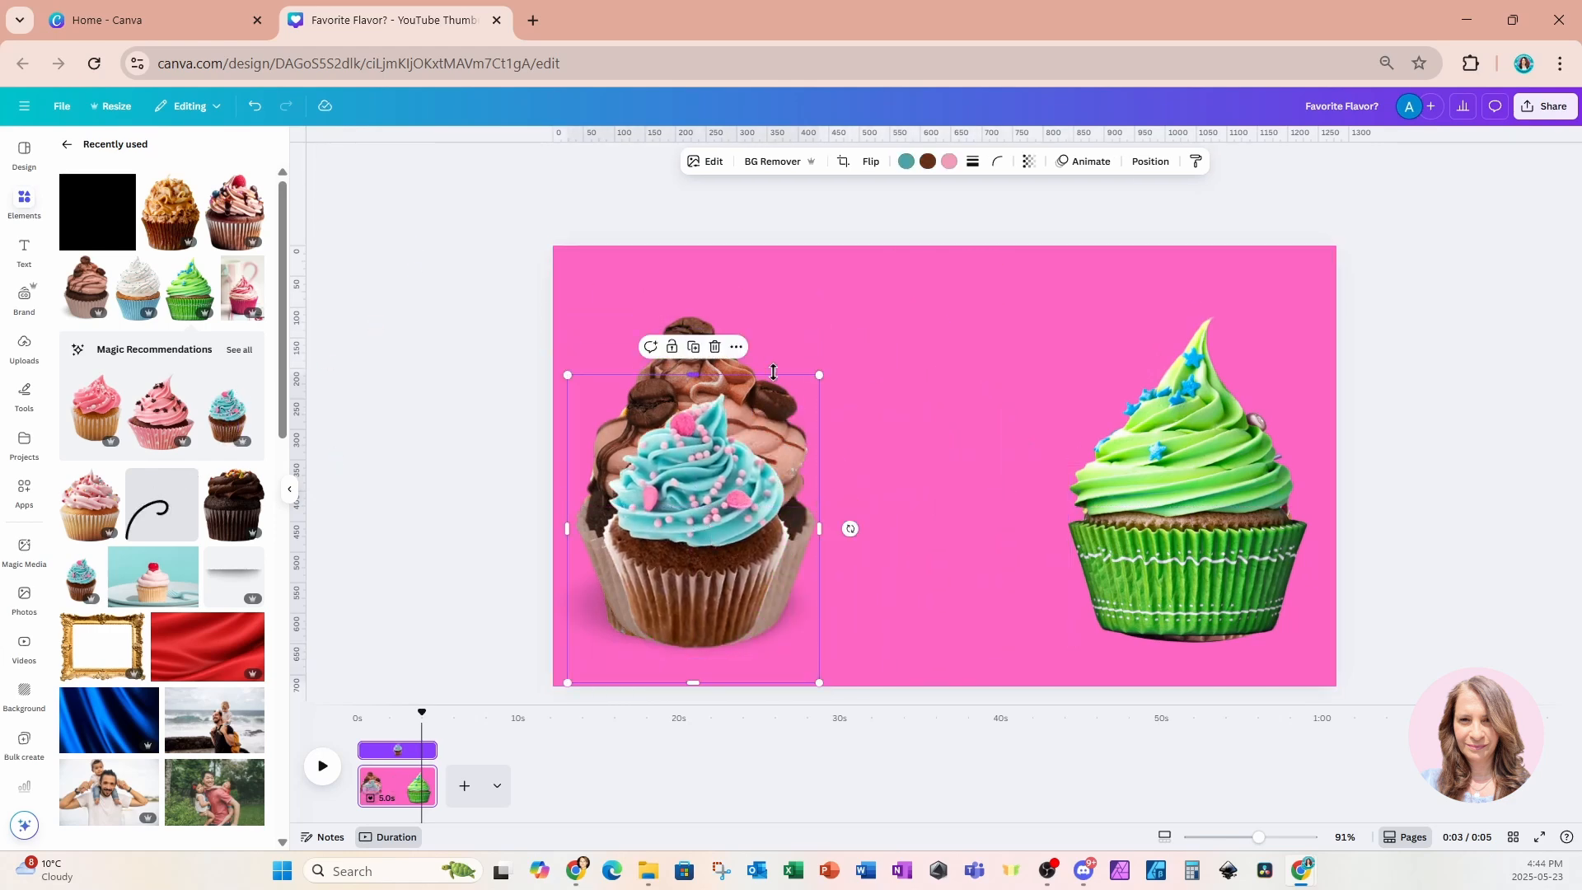
{"action": "left_click_drag", "start_coordinate": [819, 375], "coordinate": [732, 407]}
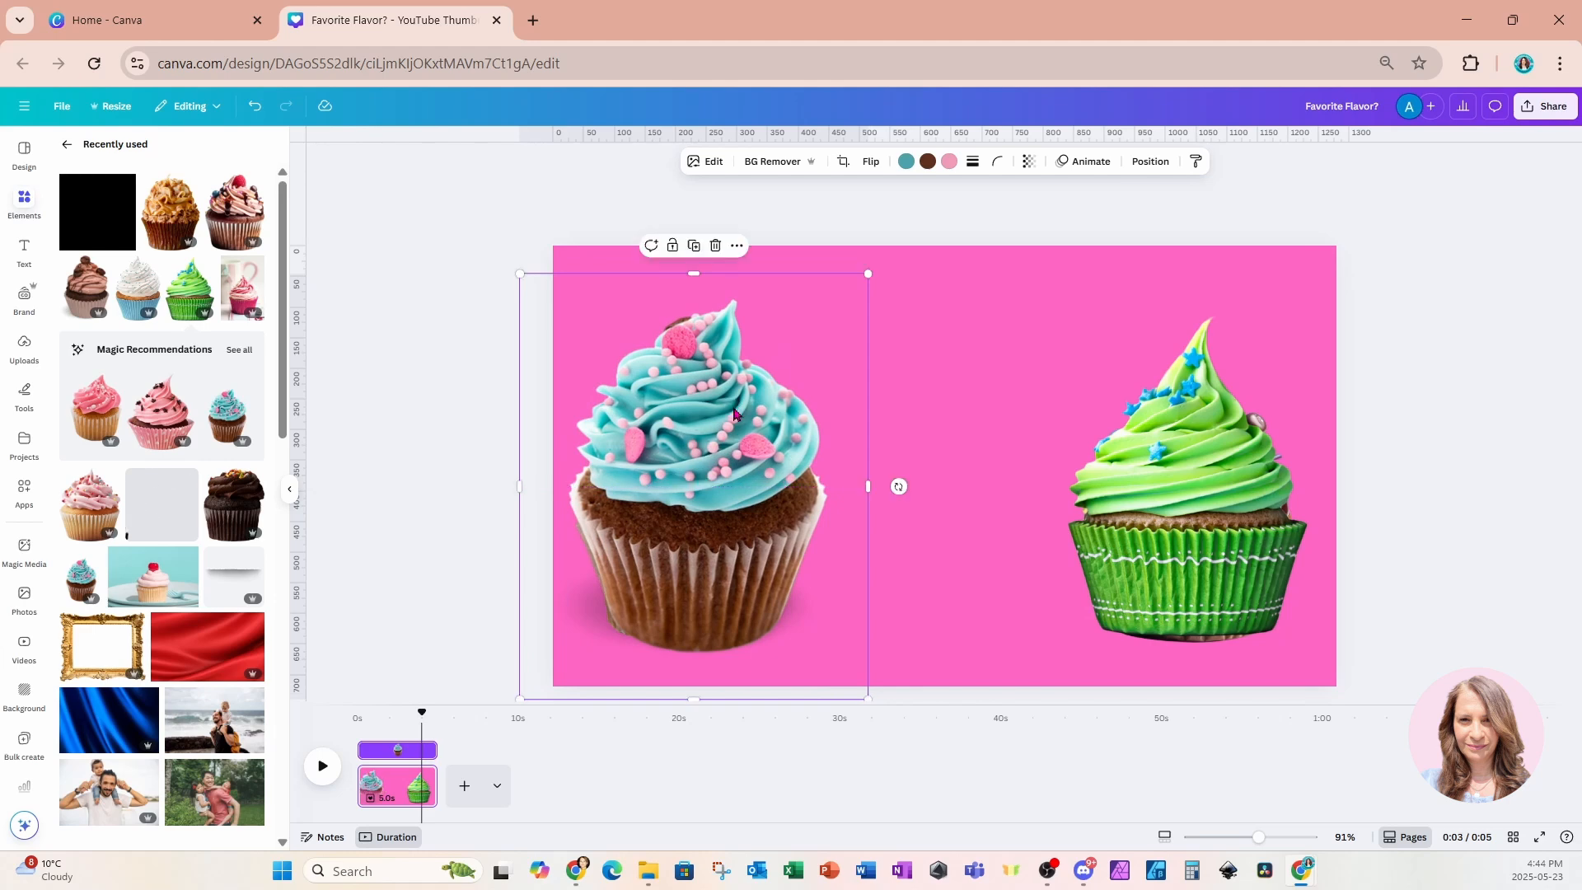
Add the pink cupcake photo with the mug, remove its background and enlarge it over the green cupcake
{"action": "left_click", "coordinate": [242, 288]}
{"action": "left_click", "coordinate": [787, 162]}
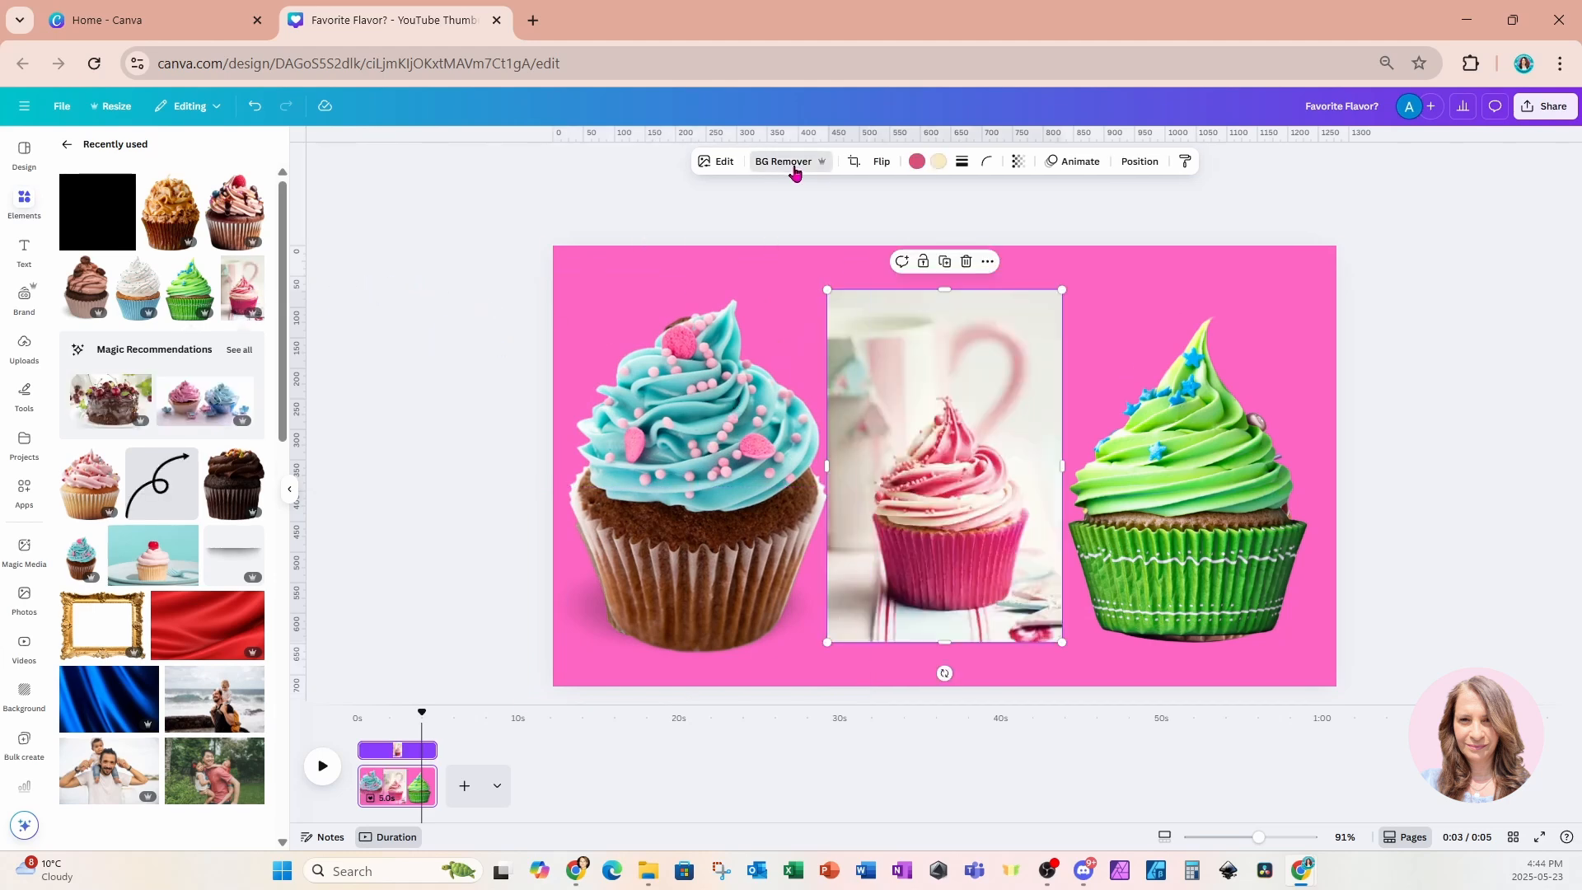
{"action": "left_click_drag", "start_coordinate": [950, 323], "coordinate": [1181, 420]}
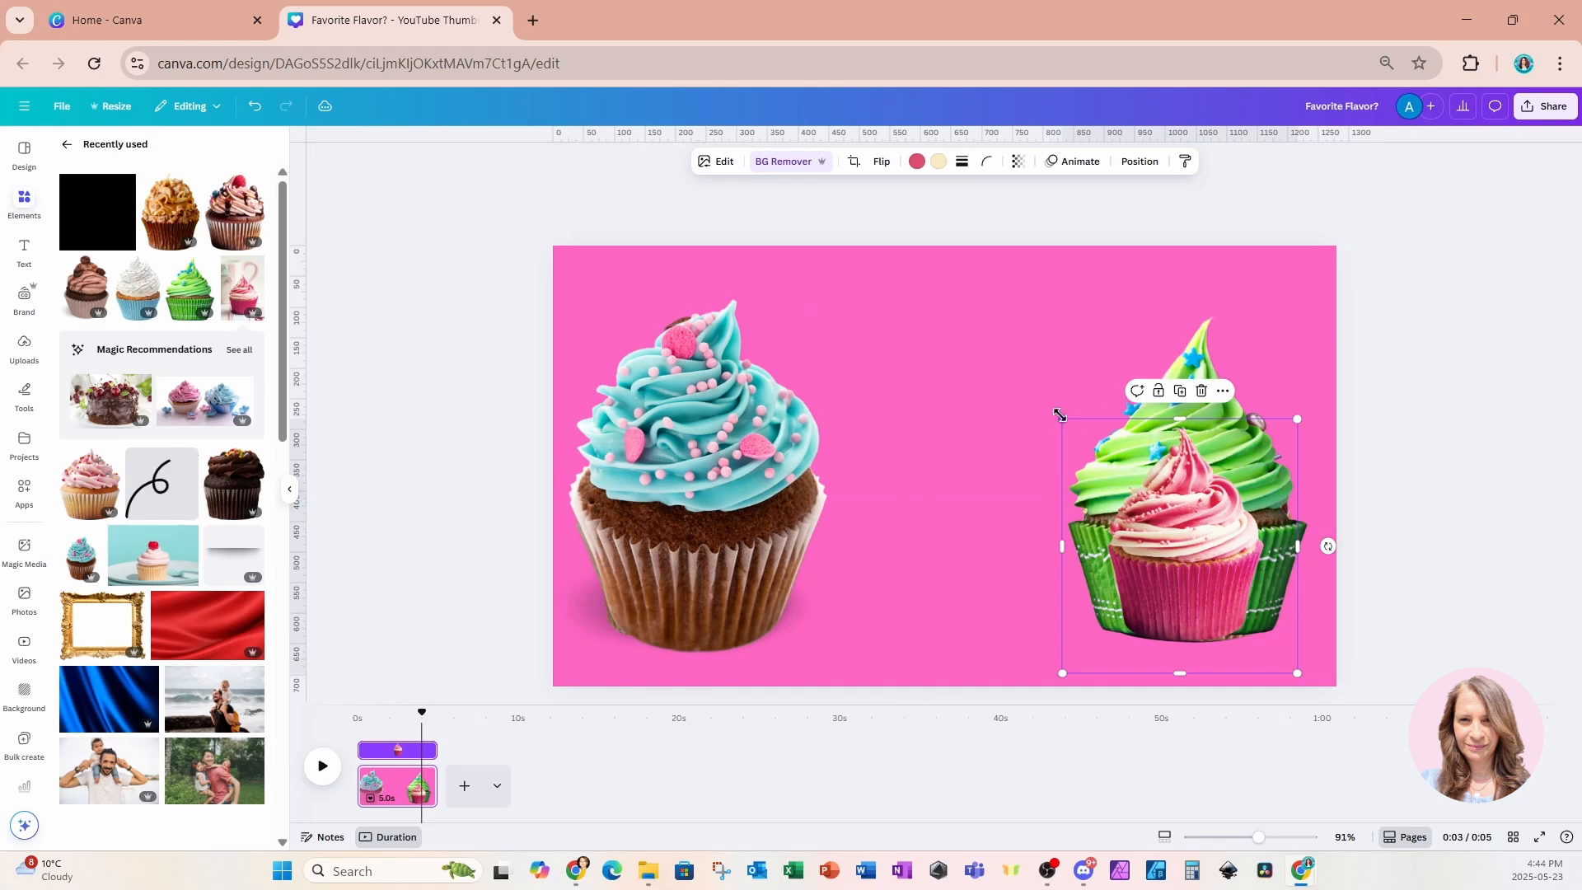
{"action": "left_click_drag", "start_coordinate": [1062, 420], "coordinate": [918, 263]}
{"action": "left_click_drag", "start_coordinate": [1056, 382], "coordinate": [1127, 408]}
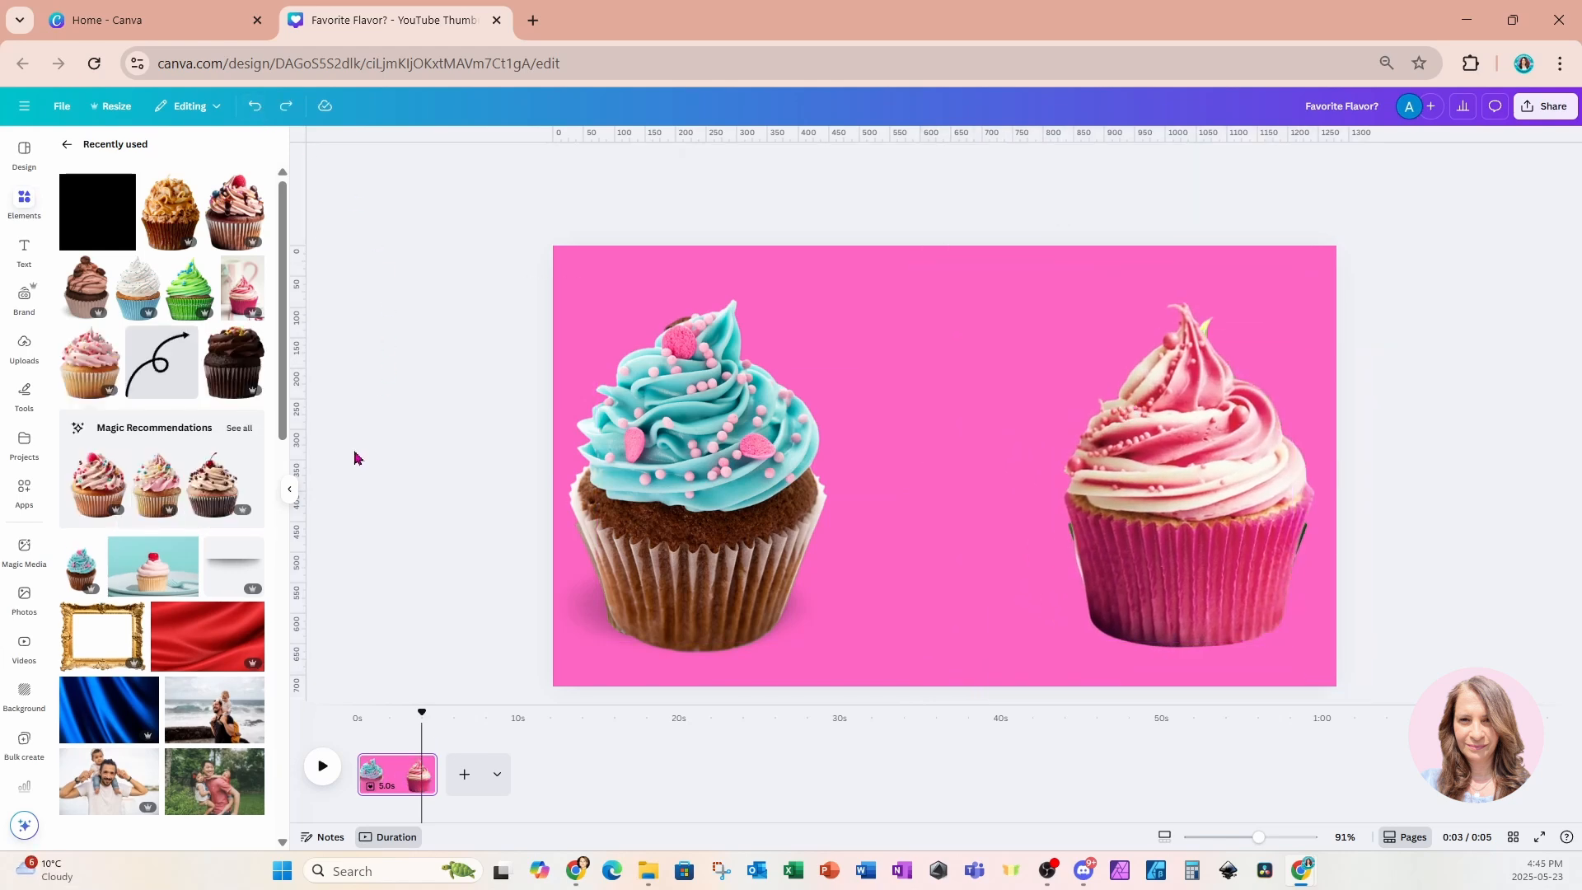
Add the vanilla cupcake with pink frosting and colored sprinkles between the other two, with its base level with theirs
{"action": "left_click", "coordinate": [88, 379]}
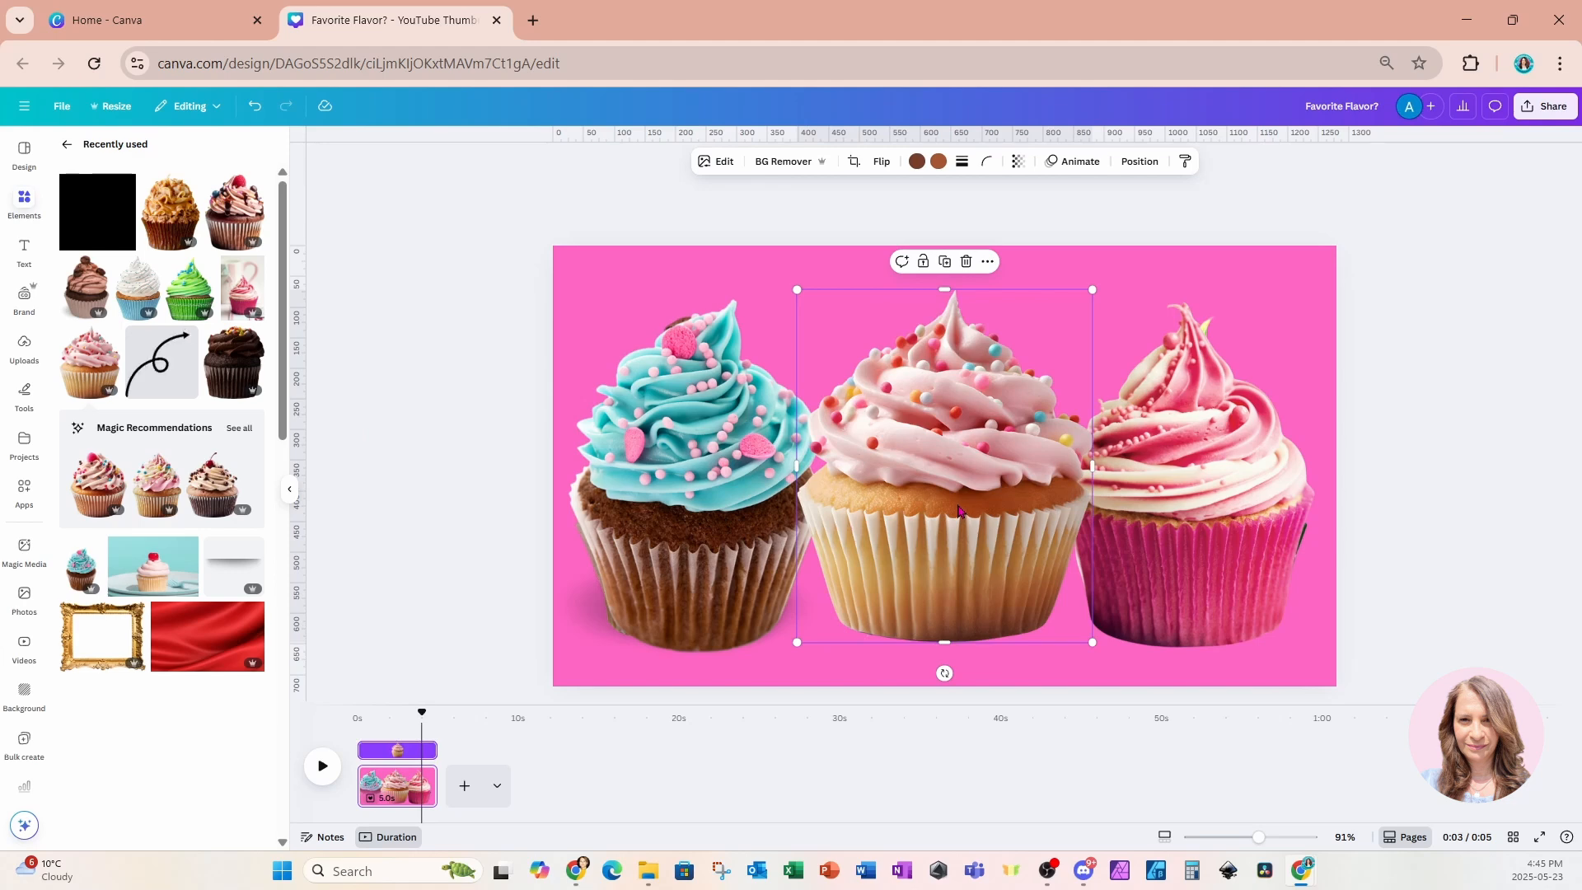
{"action": "left_click_drag", "start_coordinate": [958, 510], "coordinate": [958, 520]}
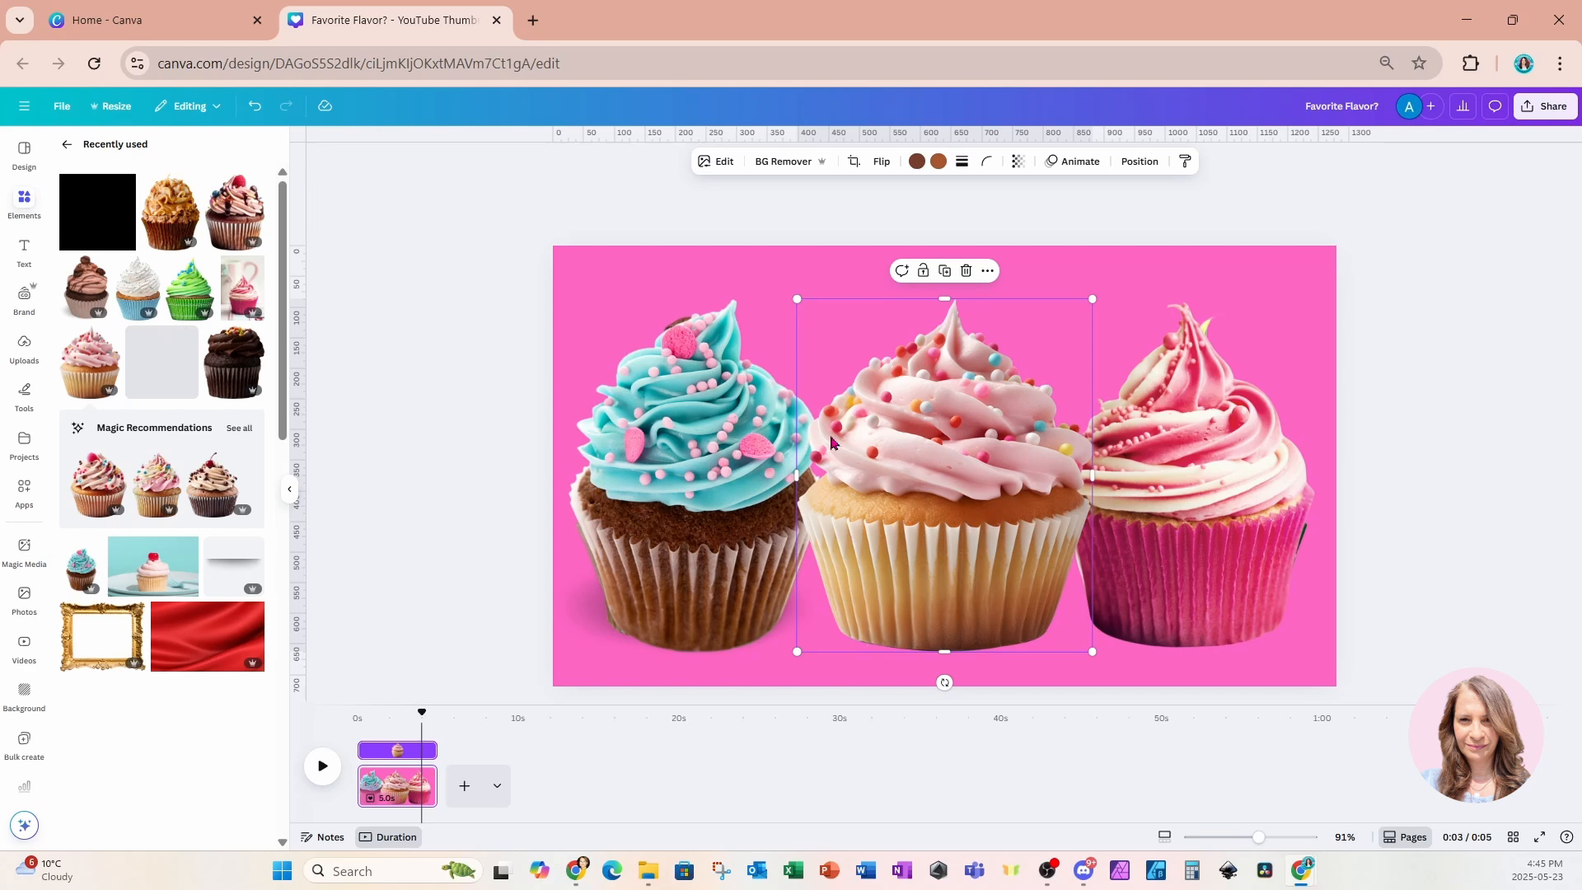
Add a square shape from the elements library and make it a band across the full page width over the cupcakes
{"action": "left_click", "coordinate": [28, 204]}
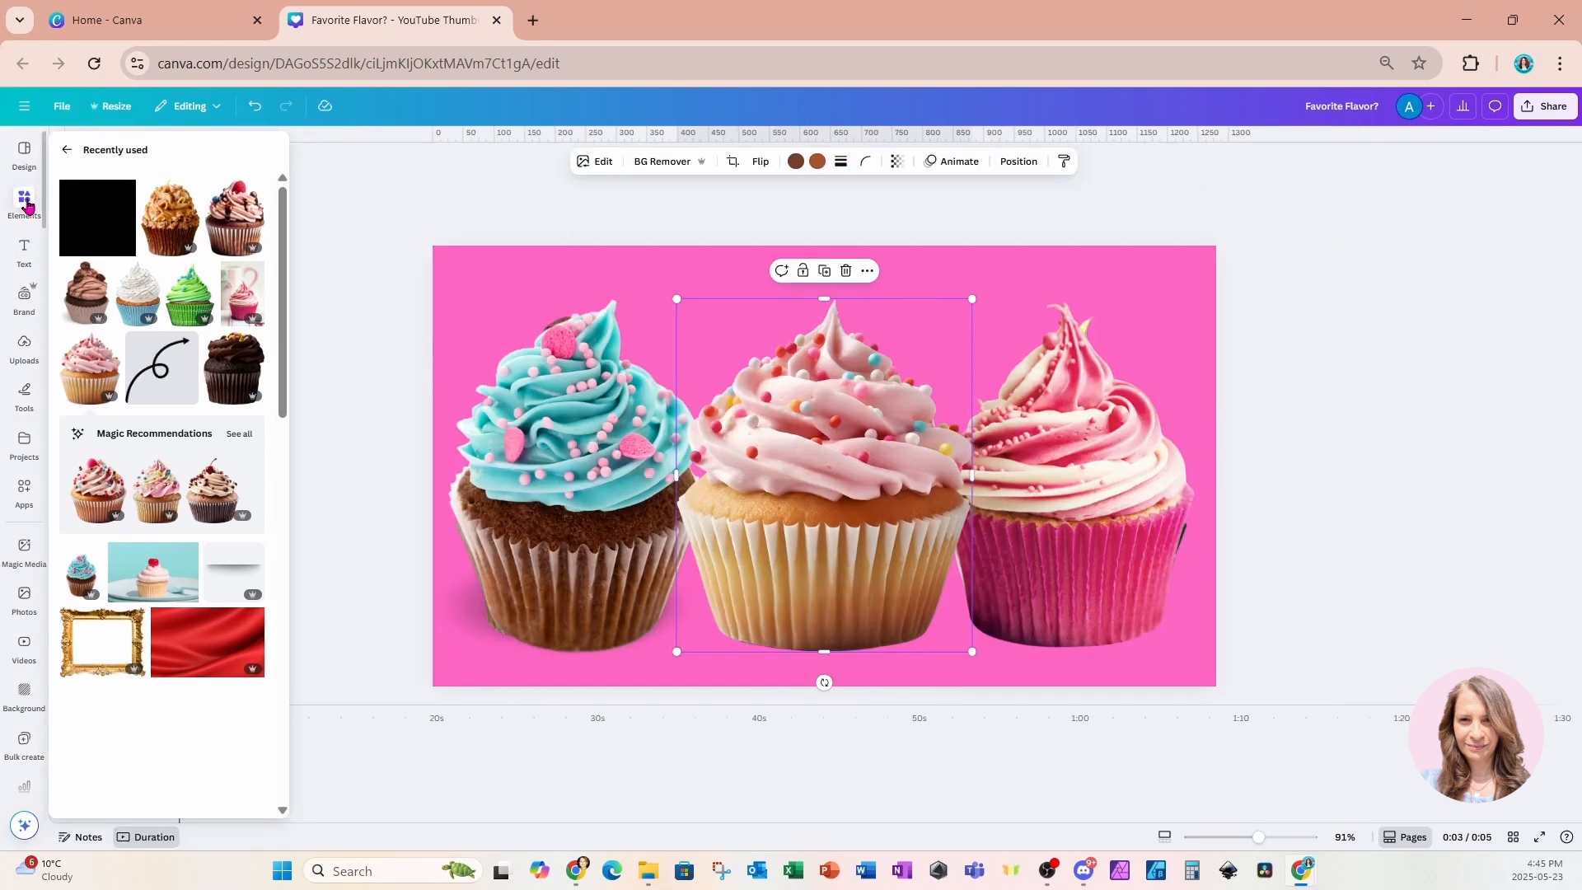
{"action": "left_click", "coordinate": [67, 150]}
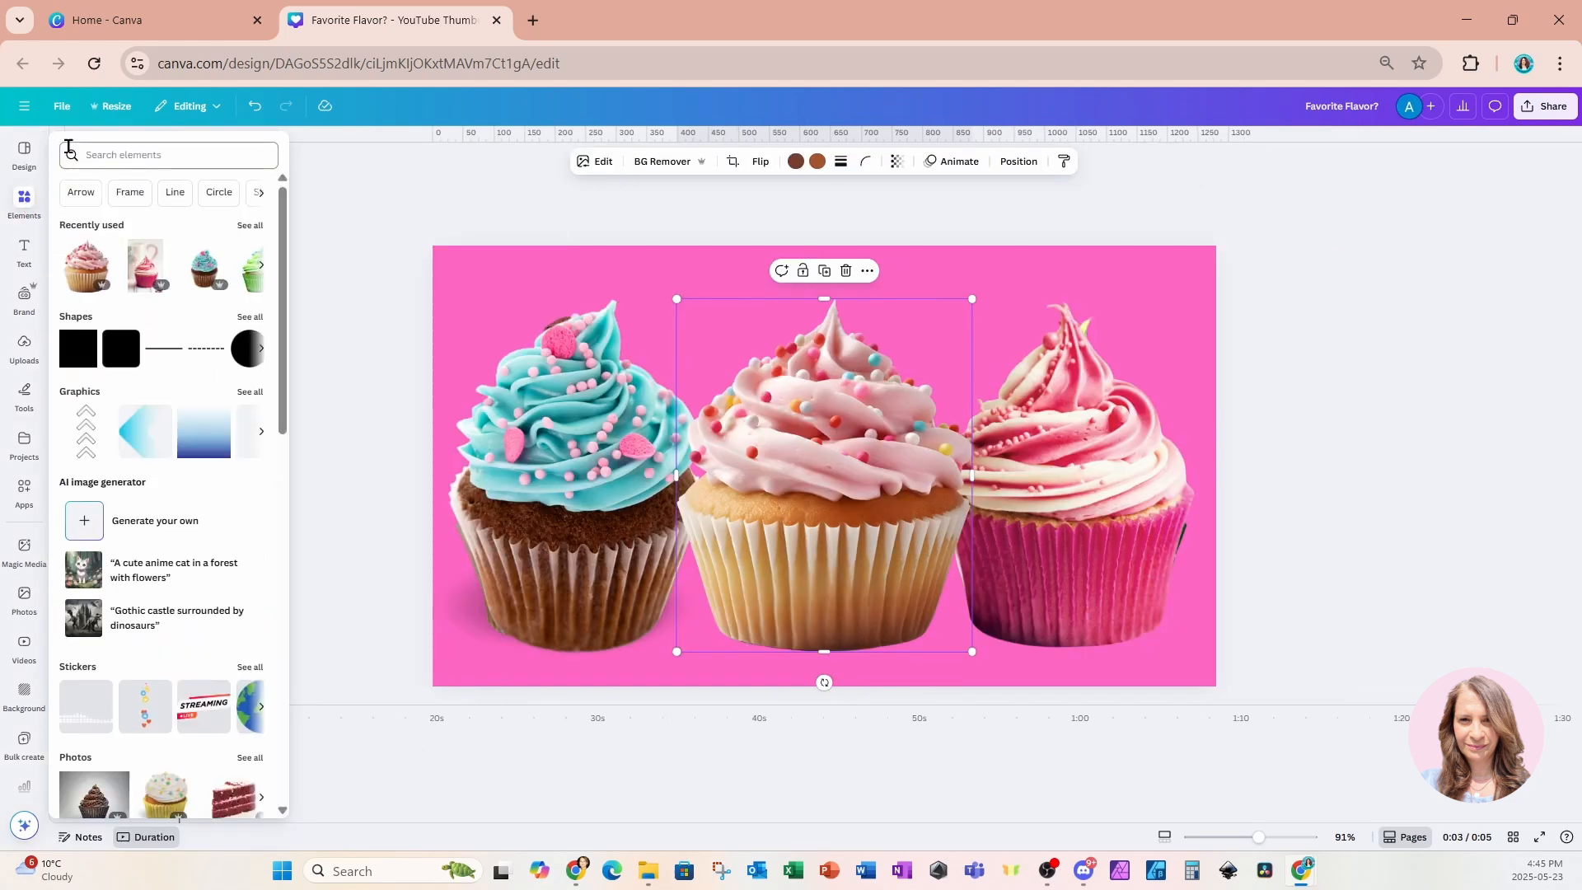
{"action": "left_click", "coordinate": [25, 204]}
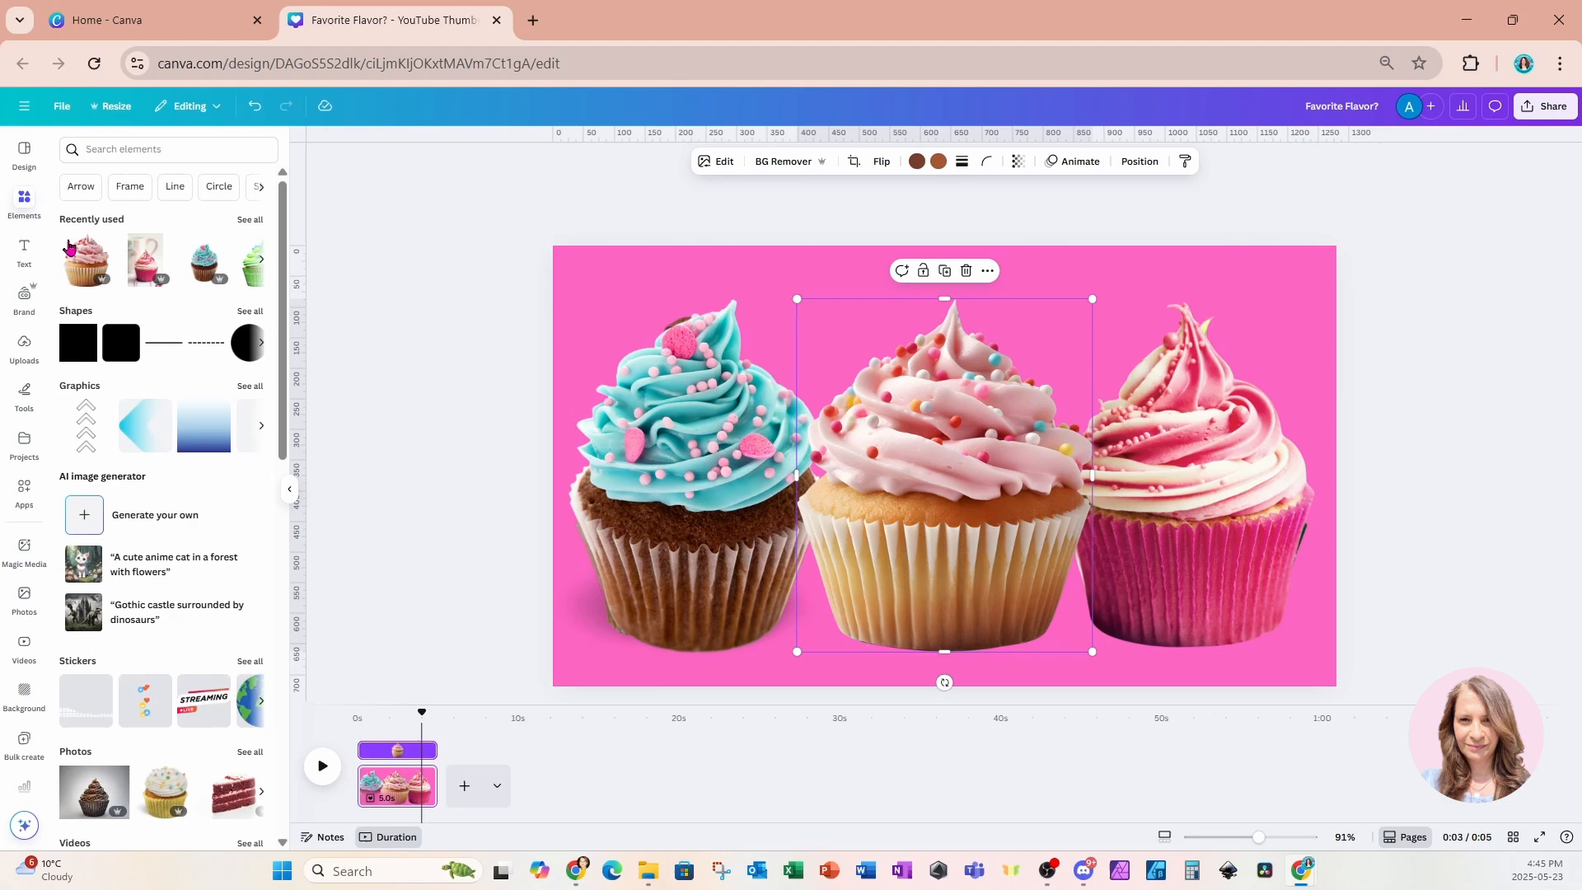
{"action": "left_click", "coordinate": [83, 352]}
{"action": "left_click_drag", "start_coordinate": [964, 505], "coordinate": [1335, 511]}
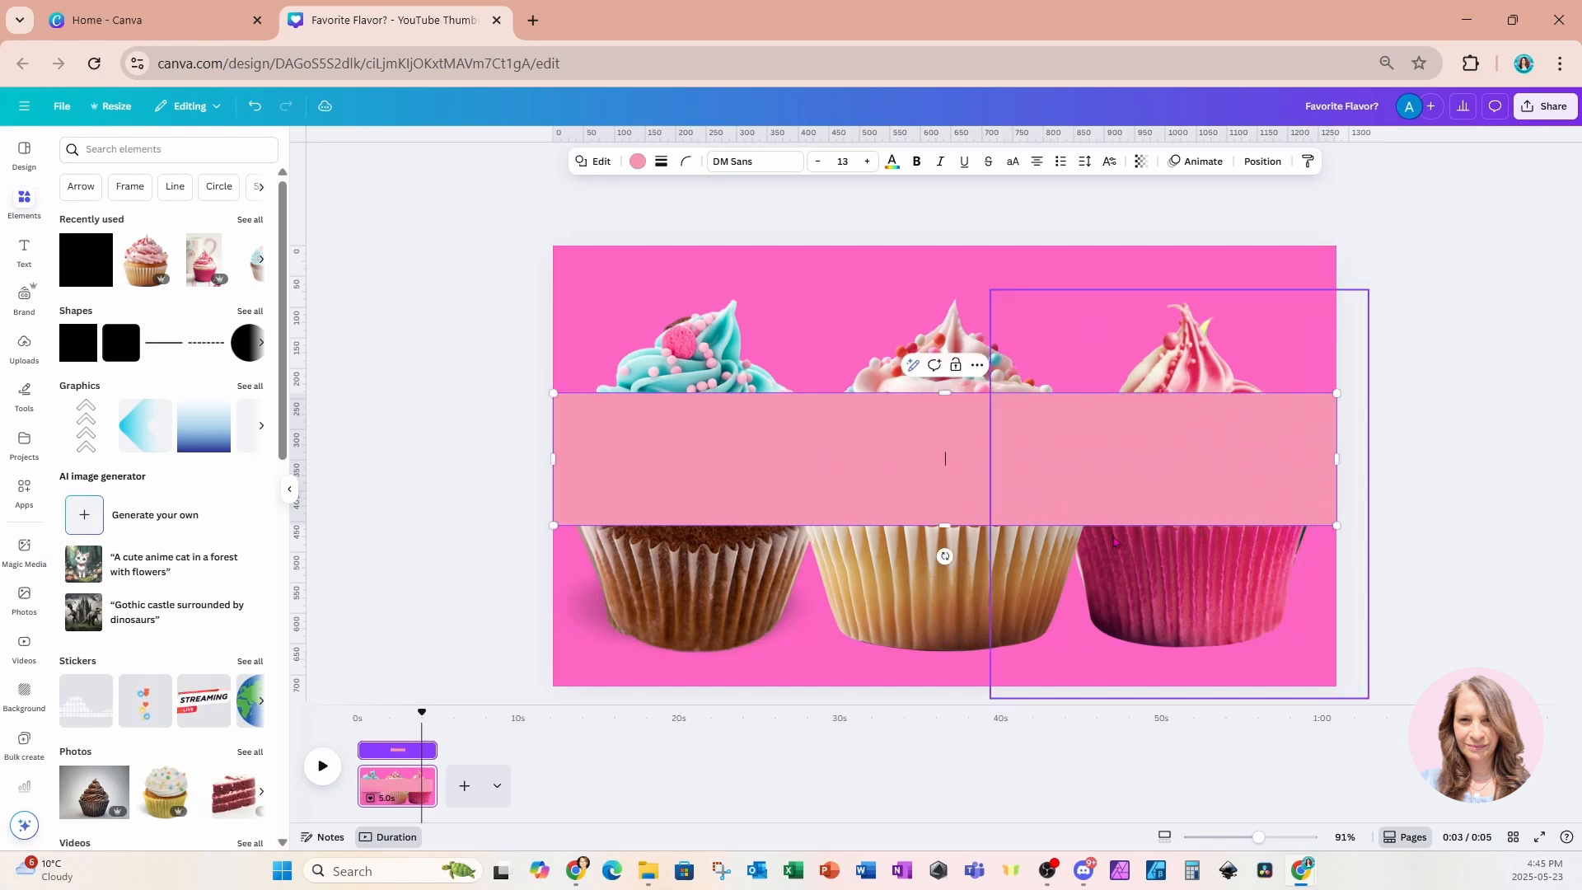
Stretch the rectangle to cover all the cupcakes and extend past both page sides, and fill it with turquoise blue
{"action": "left_click_drag", "start_coordinate": [943, 526], "coordinate": [942, 658]}
{"action": "left_click_drag", "start_coordinate": [951, 395], "coordinate": [951, 283]}
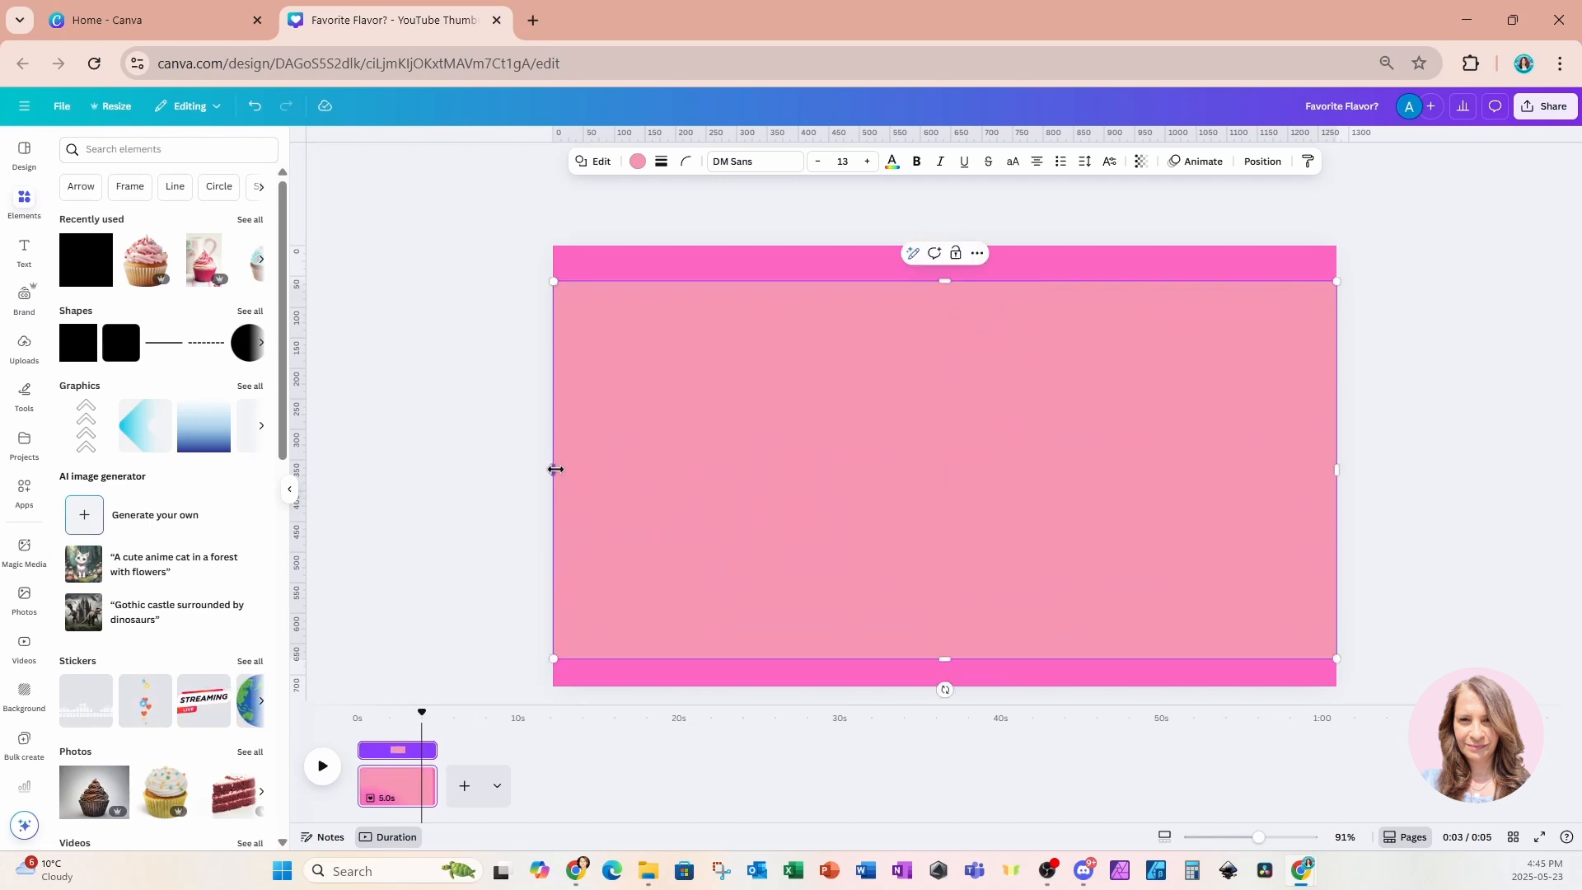
{"action": "left_click_drag", "start_coordinate": [555, 468], "coordinate": [481, 469]}
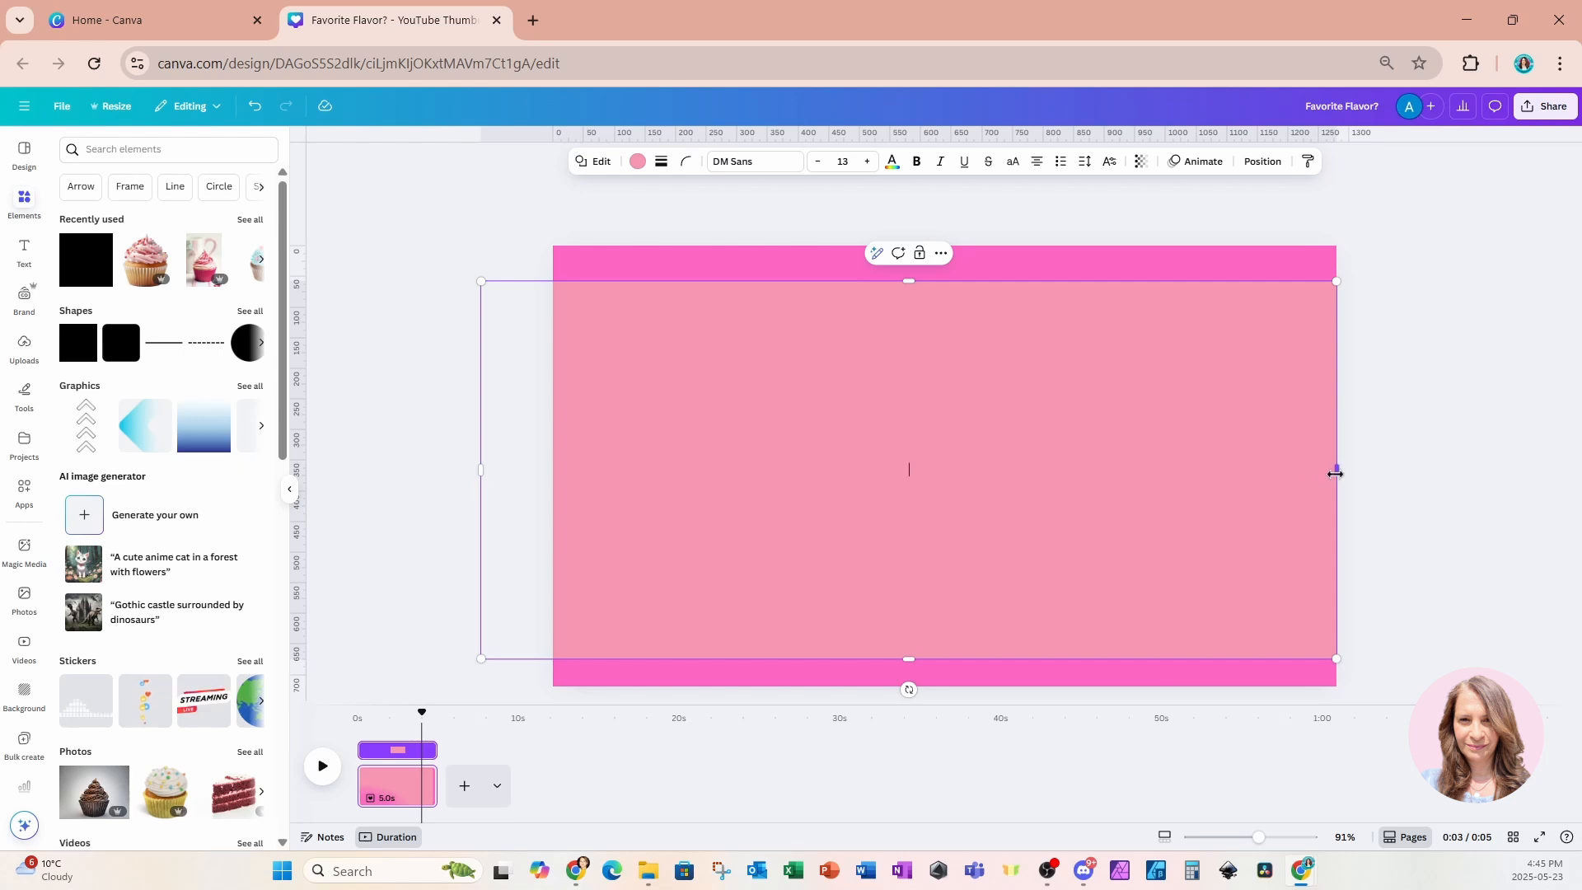
{"action": "left_click_drag", "start_coordinate": [1335, 473], "coordinate": [1424, 471]}
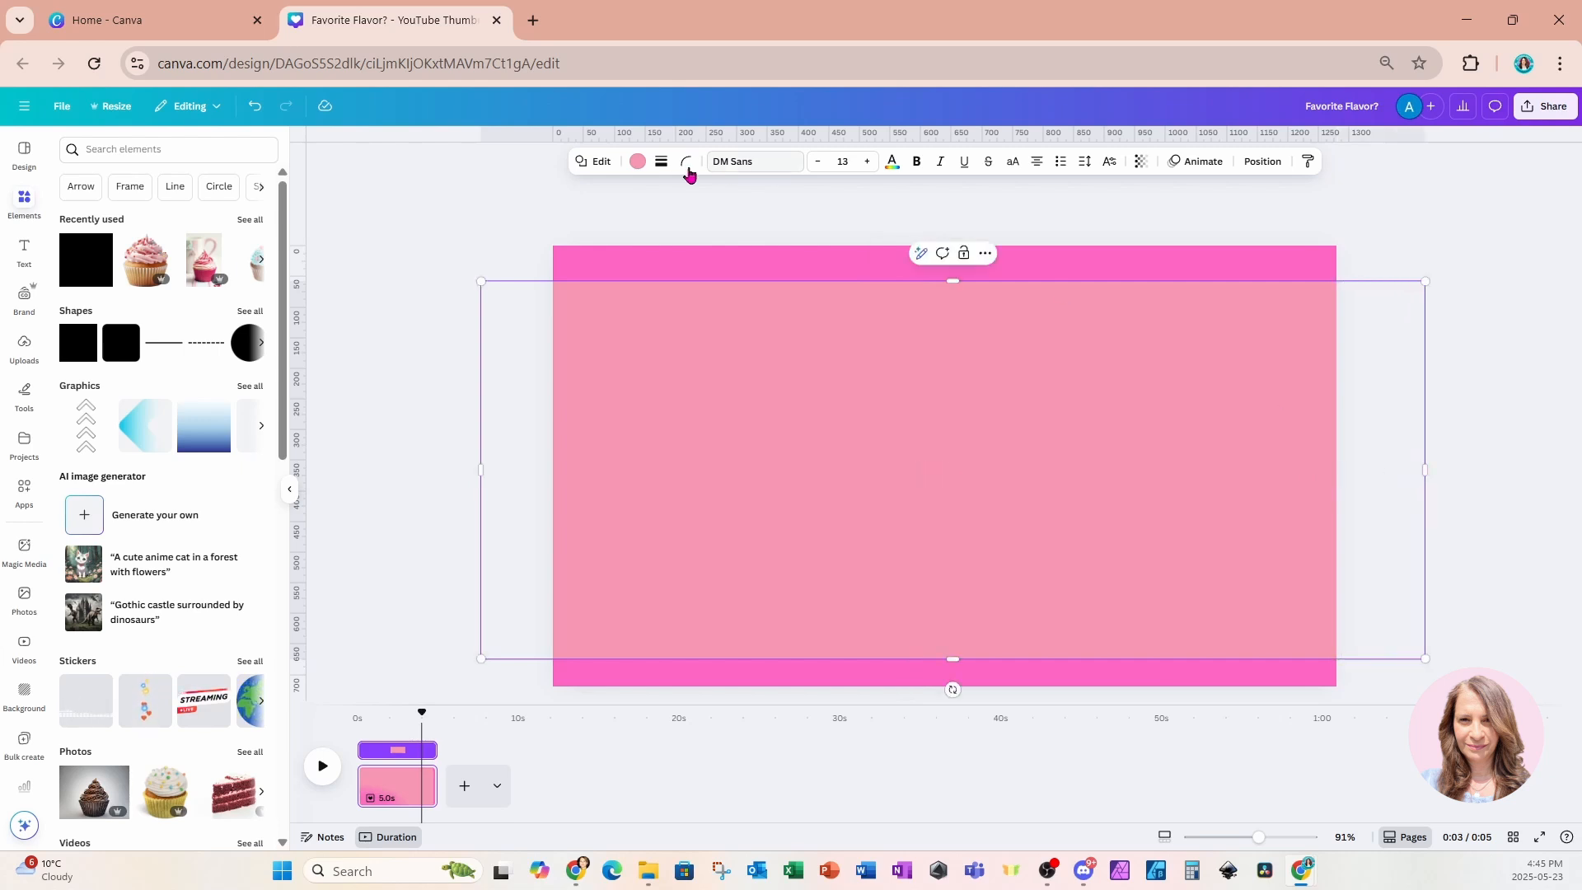
{"action": "left_click", "coordinate": [635, 164]}
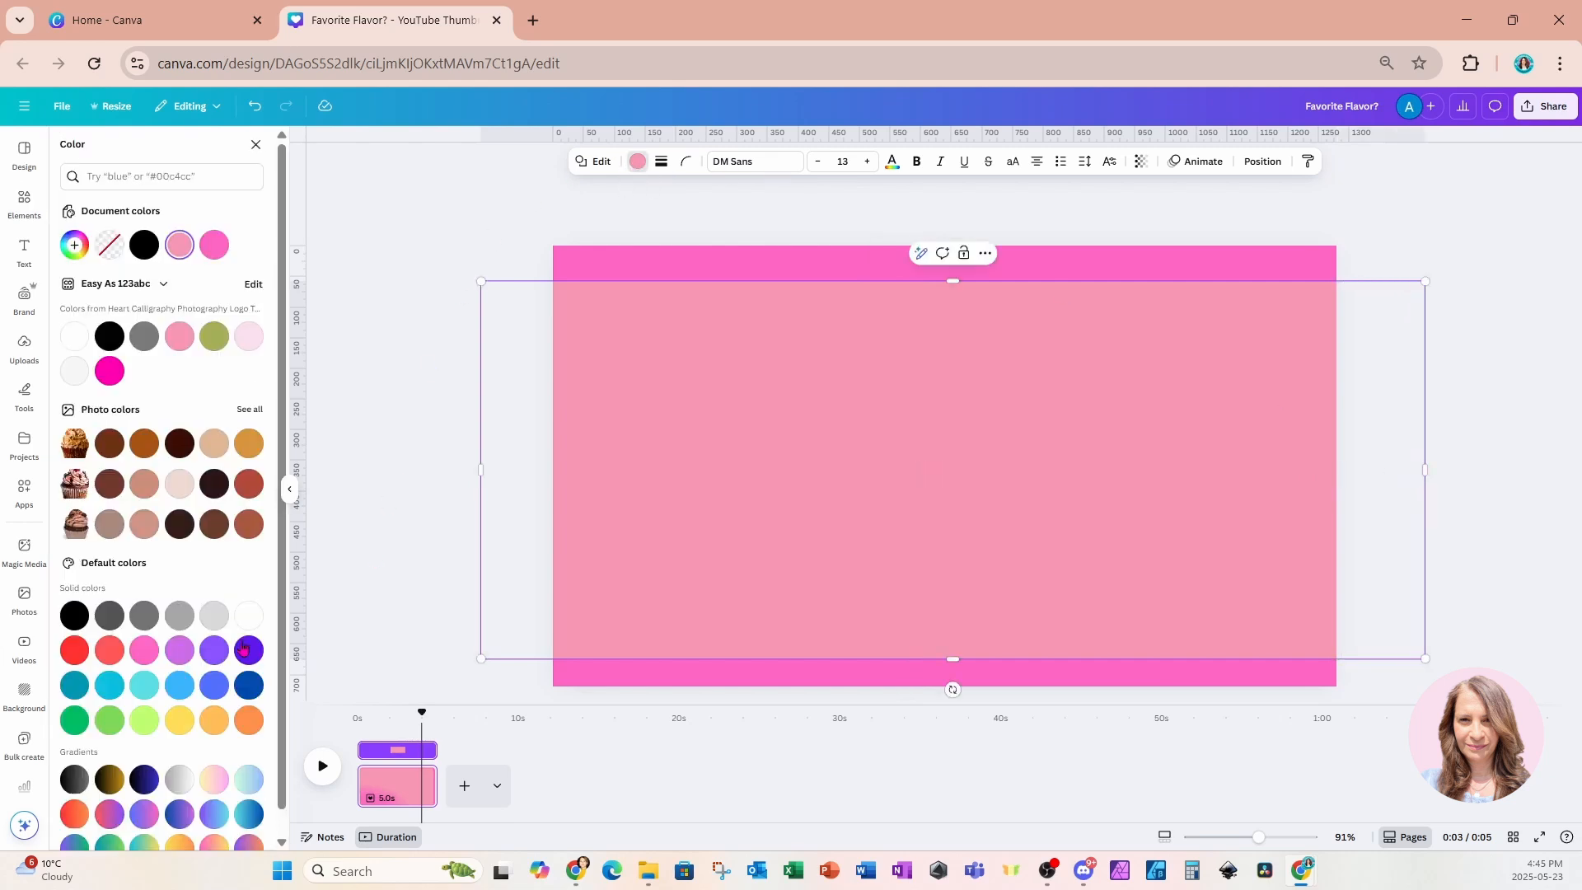
{"action": "left_click", "coordinate": [110, 686]}
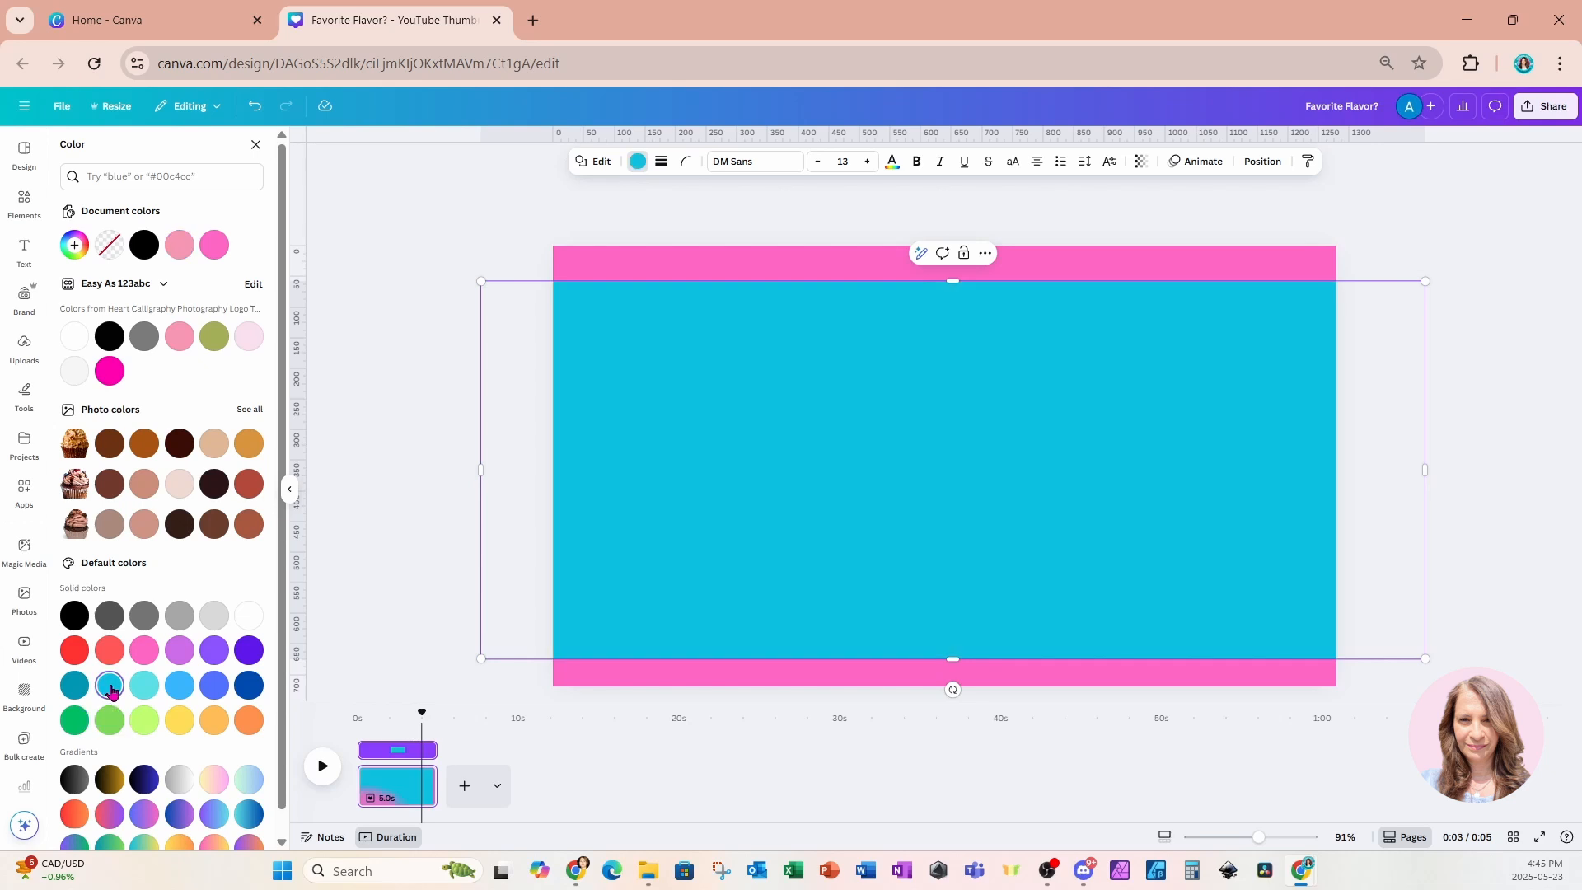
Apply the Rotate add-on animation effect to the blue rectangle and raise its speed to roughly 80% of the range
{"action": "left_click", "coordinate": [1202, 163]}
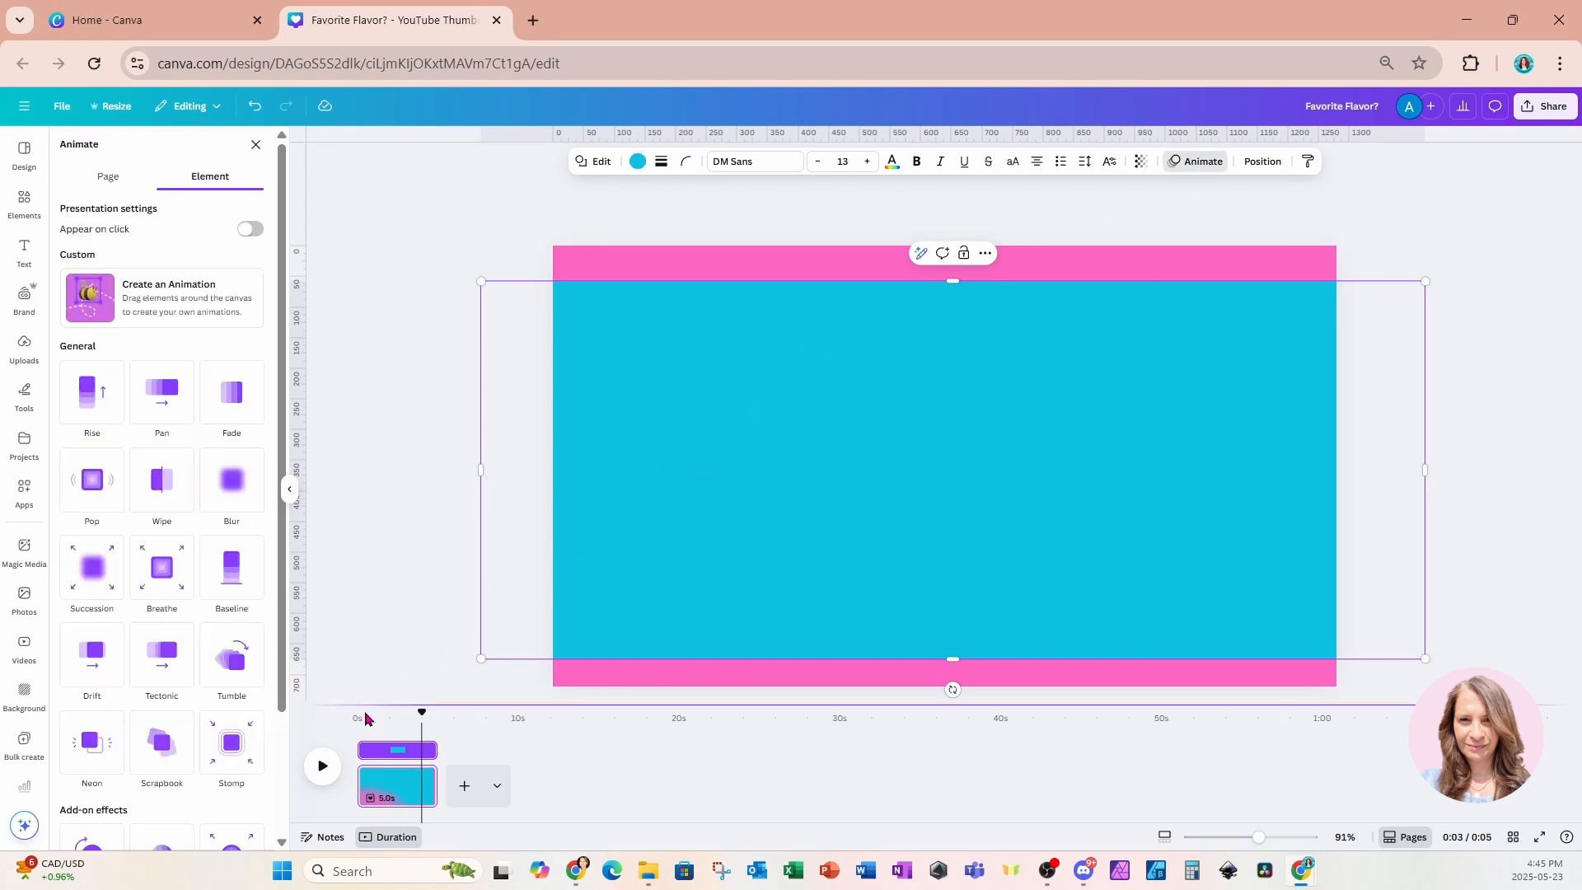
{"action": "scroll", "coordinate": [269, 797], "scroll_direction": "down", "scroll_amount": 2}
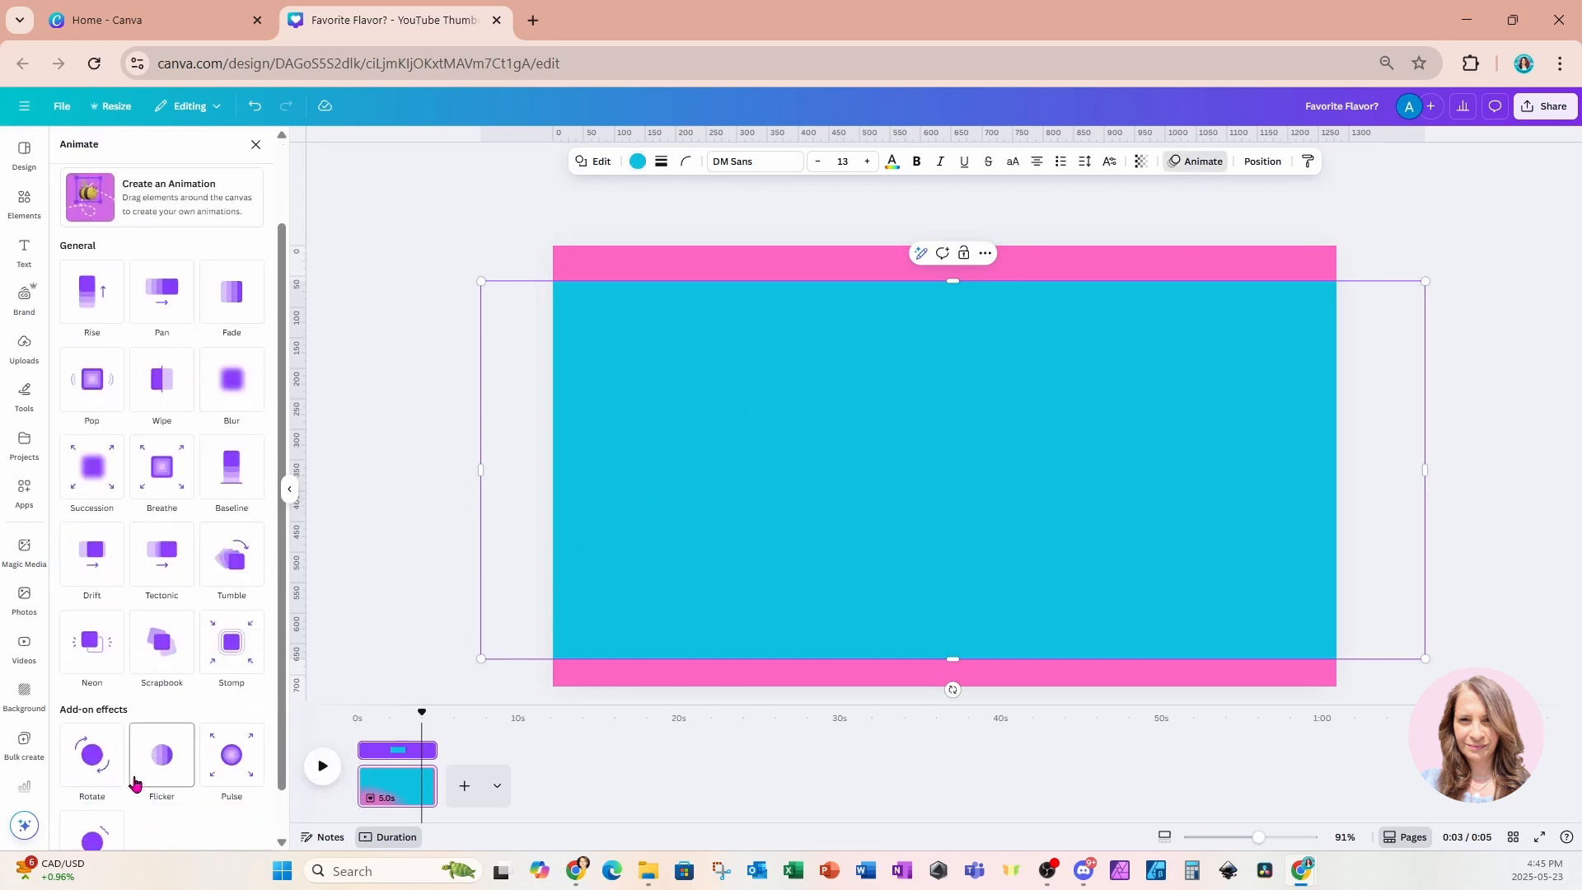
{"action": "left_click", "coordinate": [92, 748]}
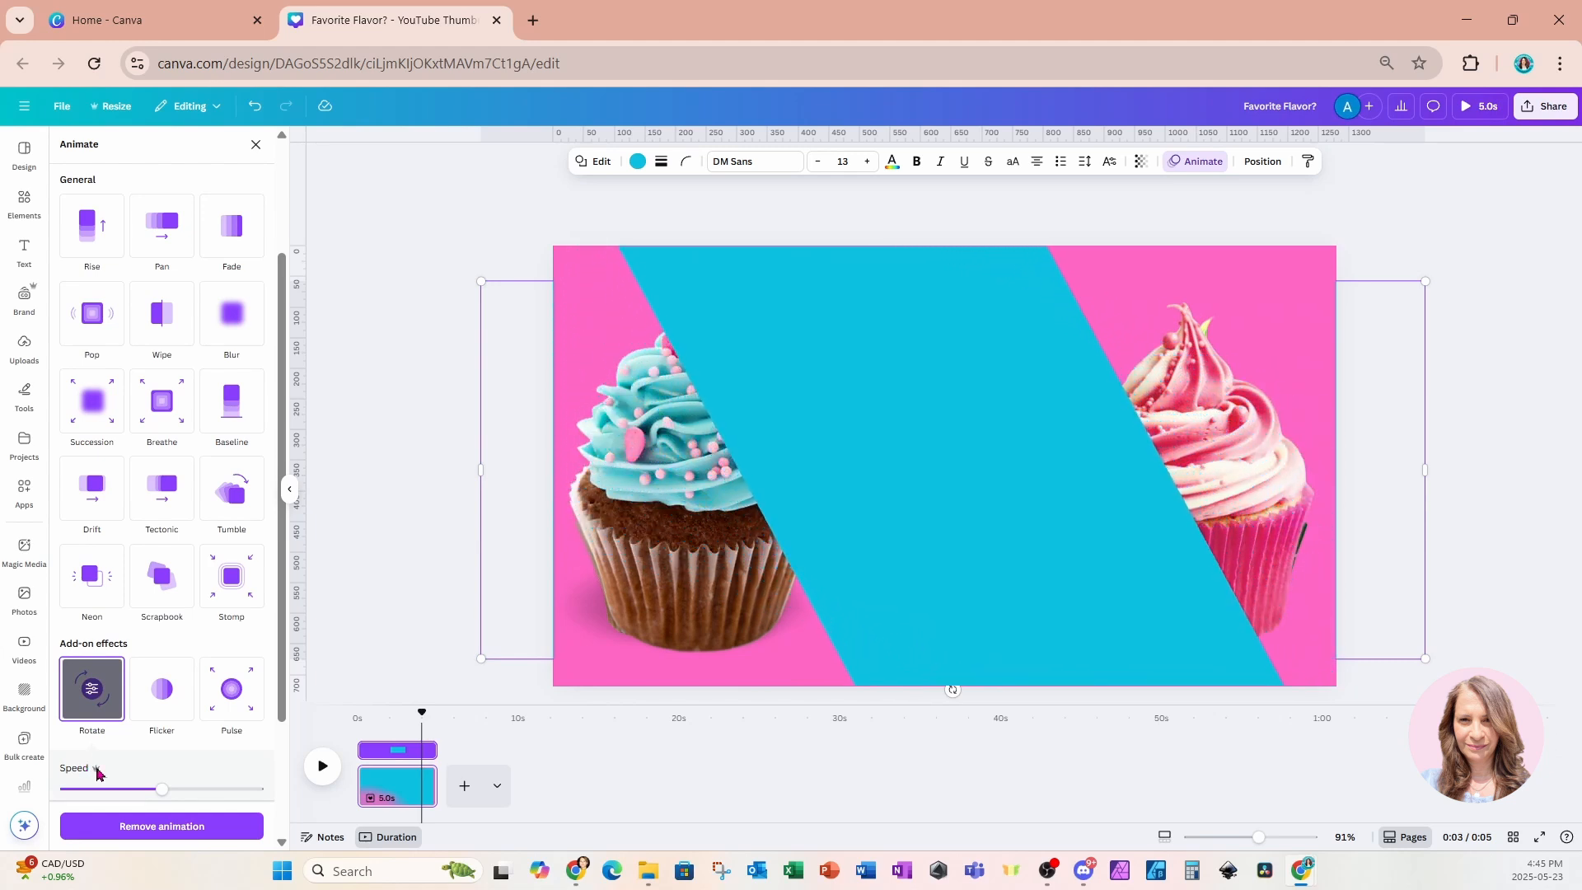
{"action": "scroll", "coordinate": [97, 772], "scroll_direction": "down", "scroll_amount": 1}
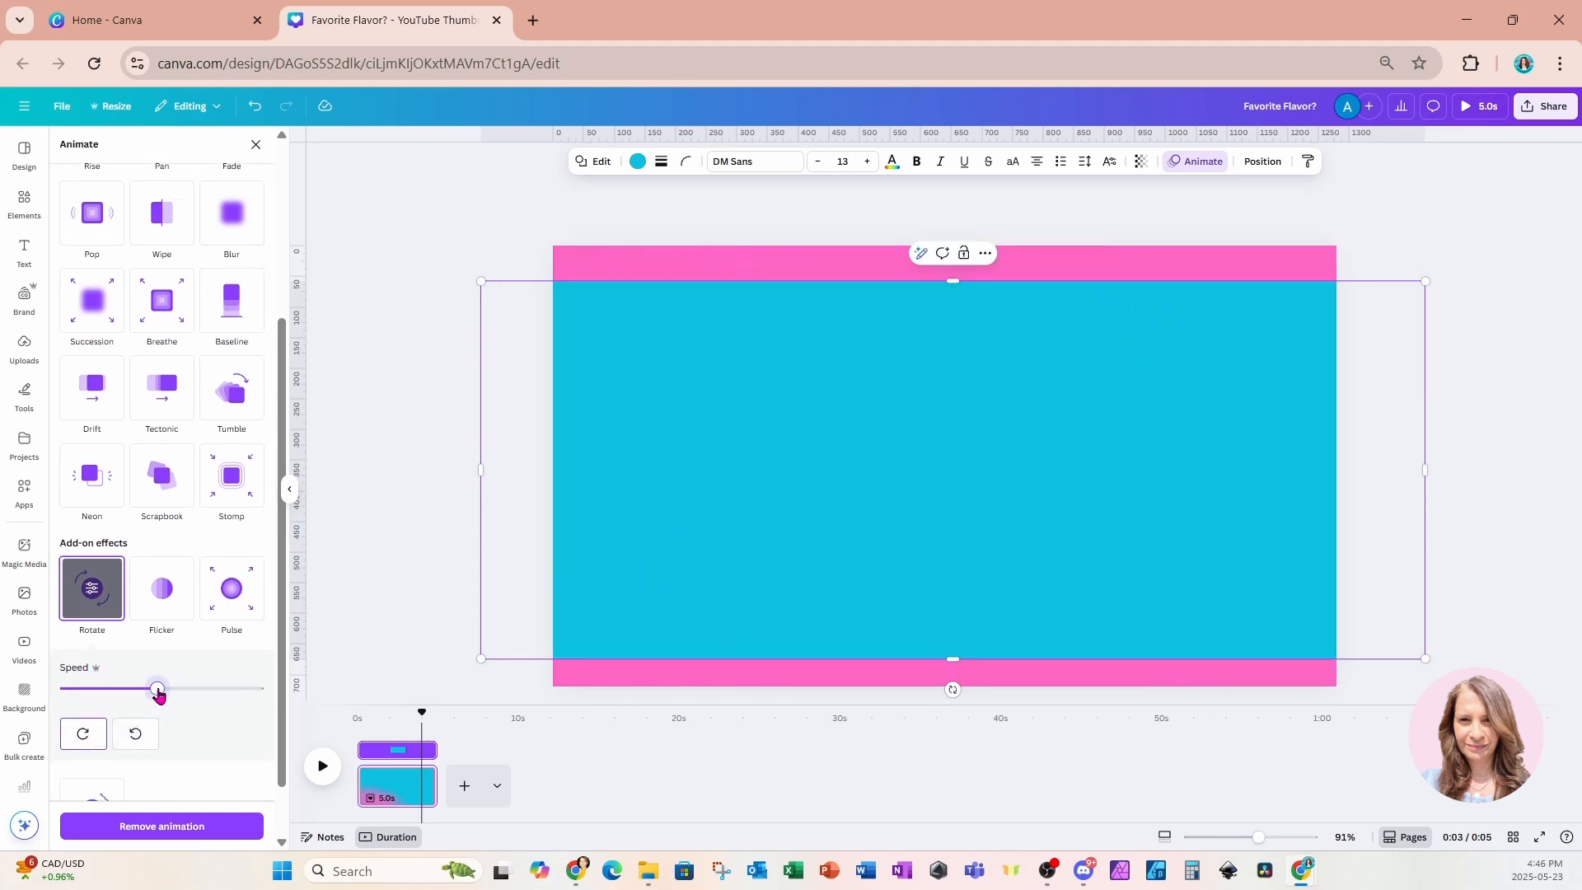
{"action": "left_click_drag", "start_coordinate": [162, 689], "coordinate": [211, 698]}
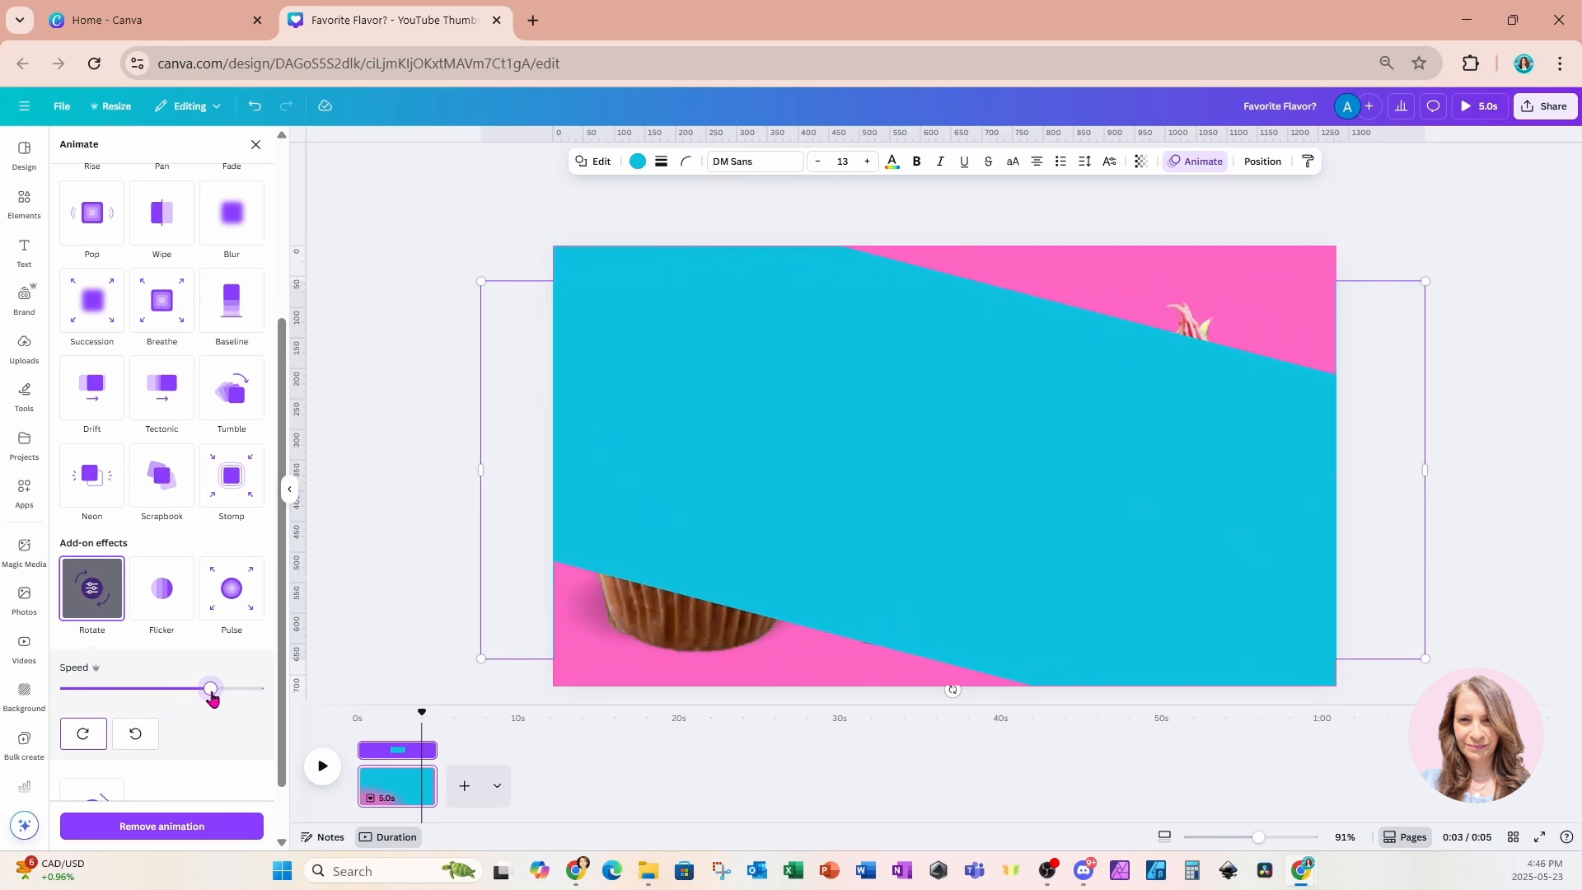
{"action": "left_click_drag", "start_coordinate": [212, 698], "coordinate": [222, 699]}
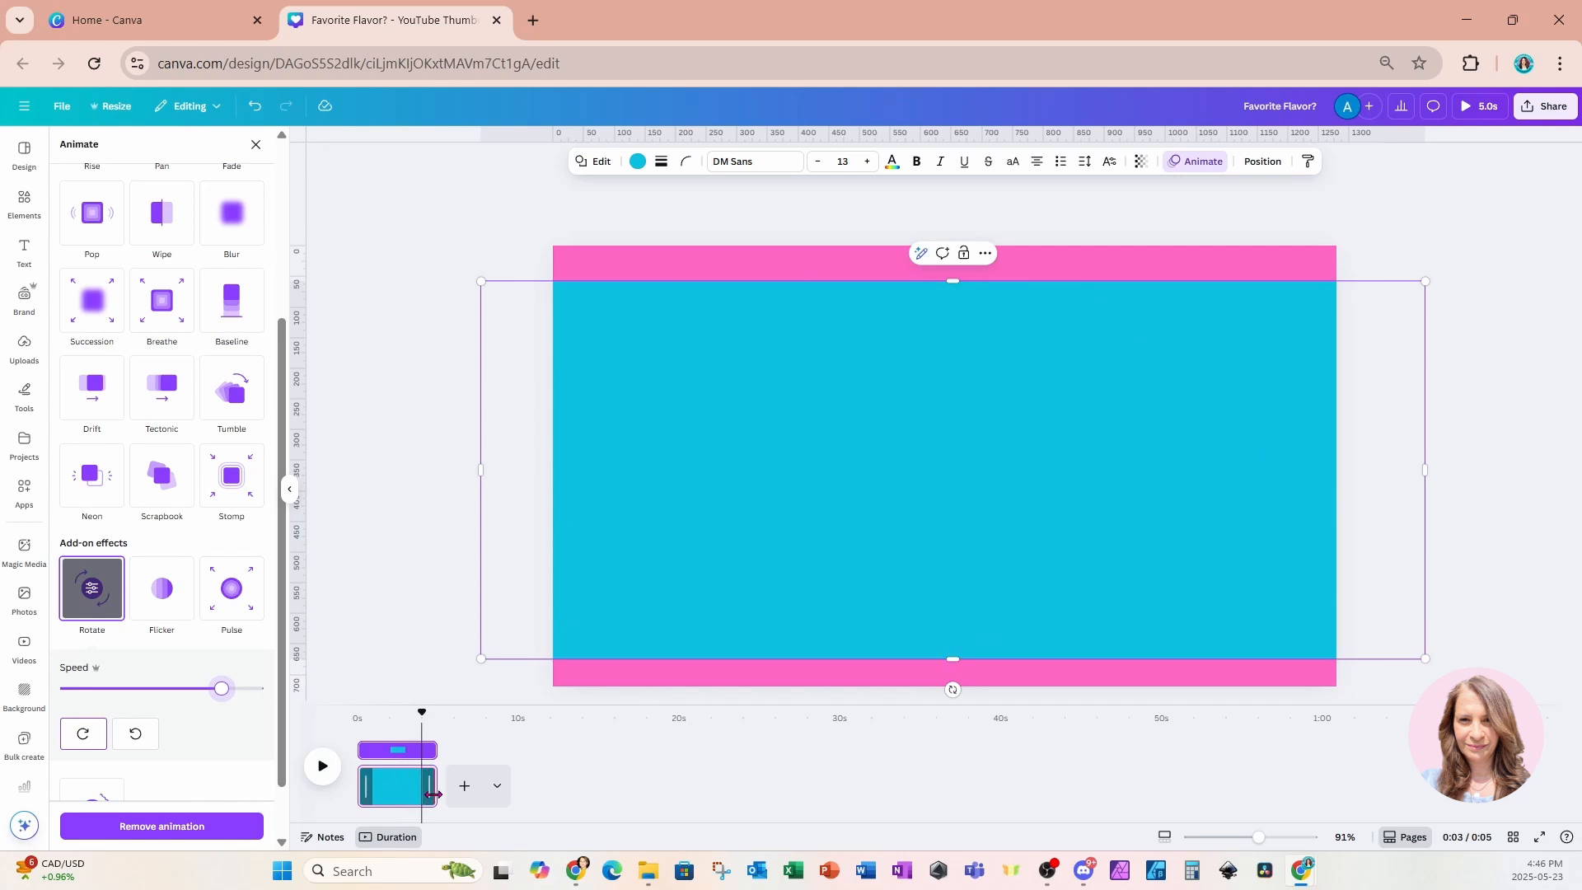
Extend the page duration to 6.3 seconds and bring the sprinkled vanilla cupcake above the blue rectangle in the layer order
{"action": "left_click_drag", "start_coordinate": [434, 793], "coordinate": [453, 795]}
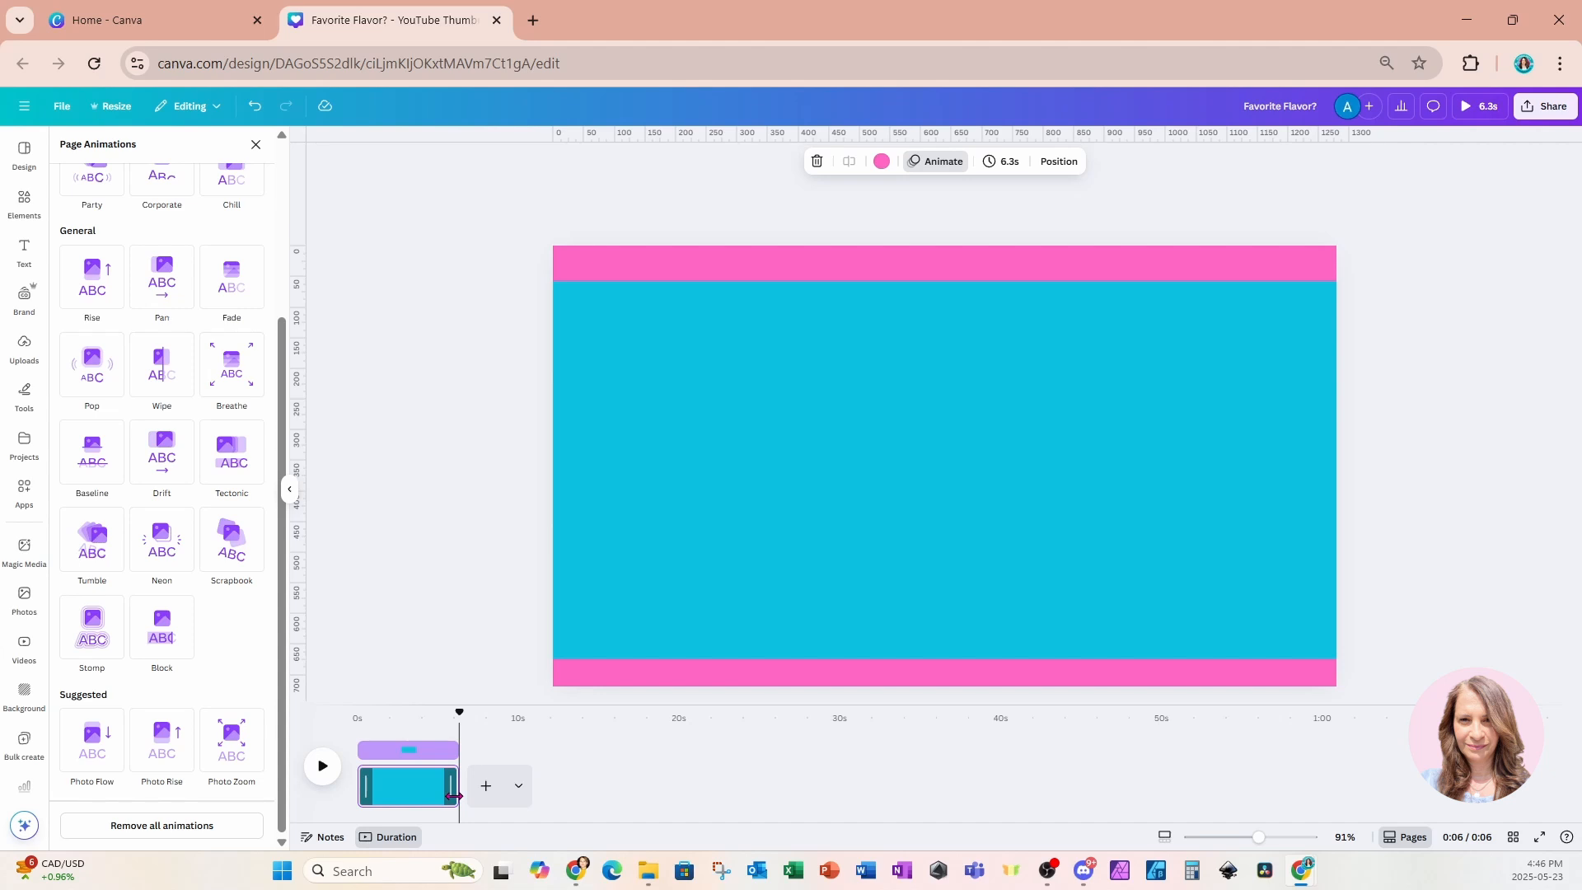
{"action": "left_click", "coordinate": [634, 494]}
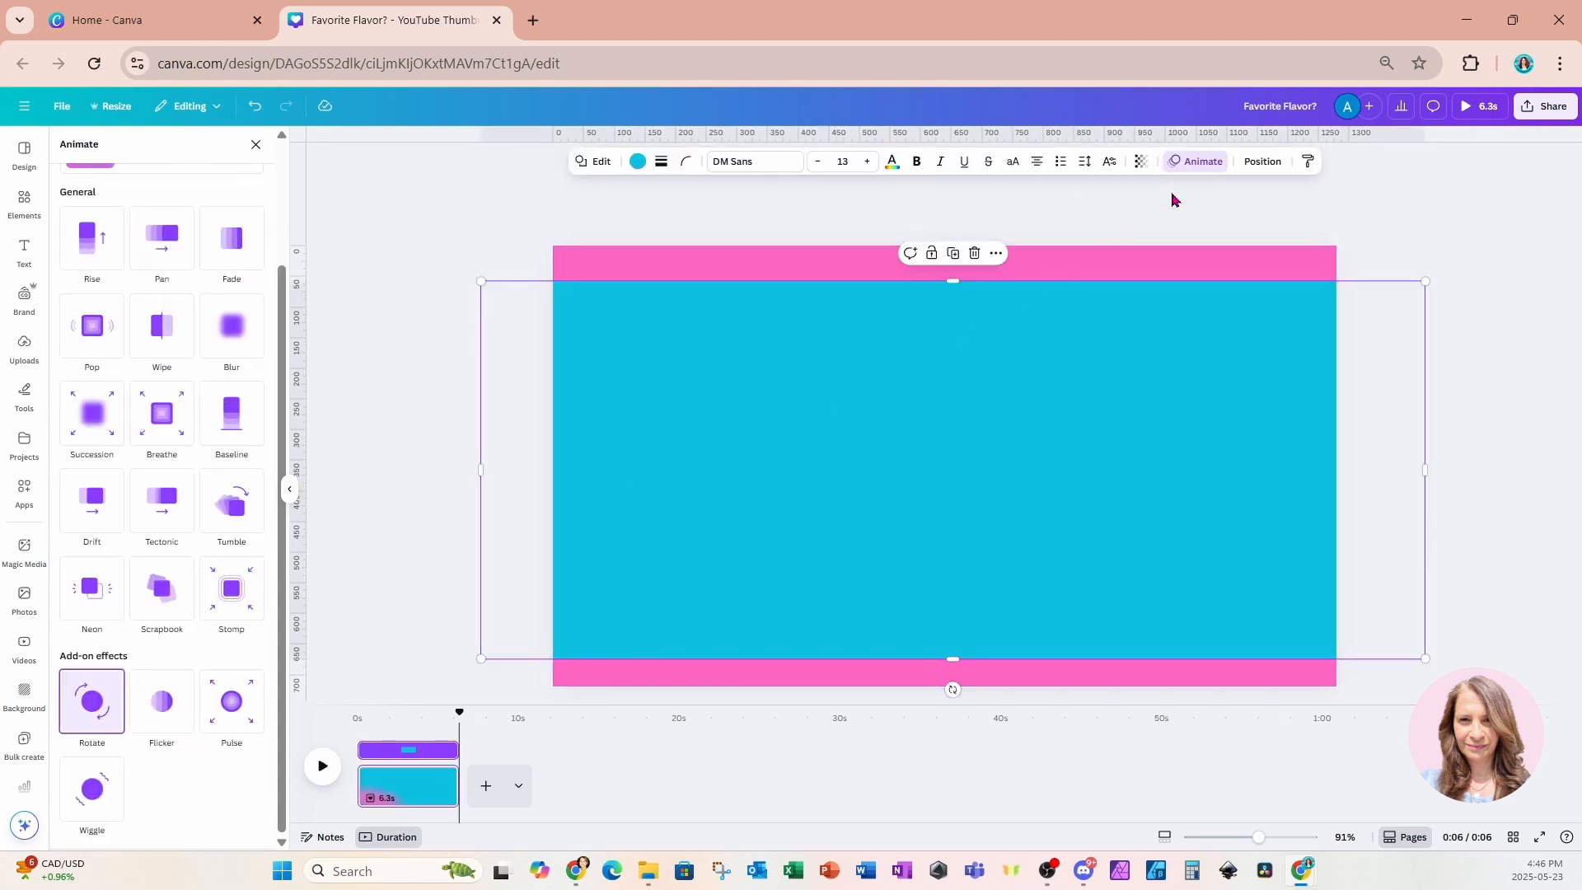
{"action": "left_click", "coordinate": [1261, 163]}
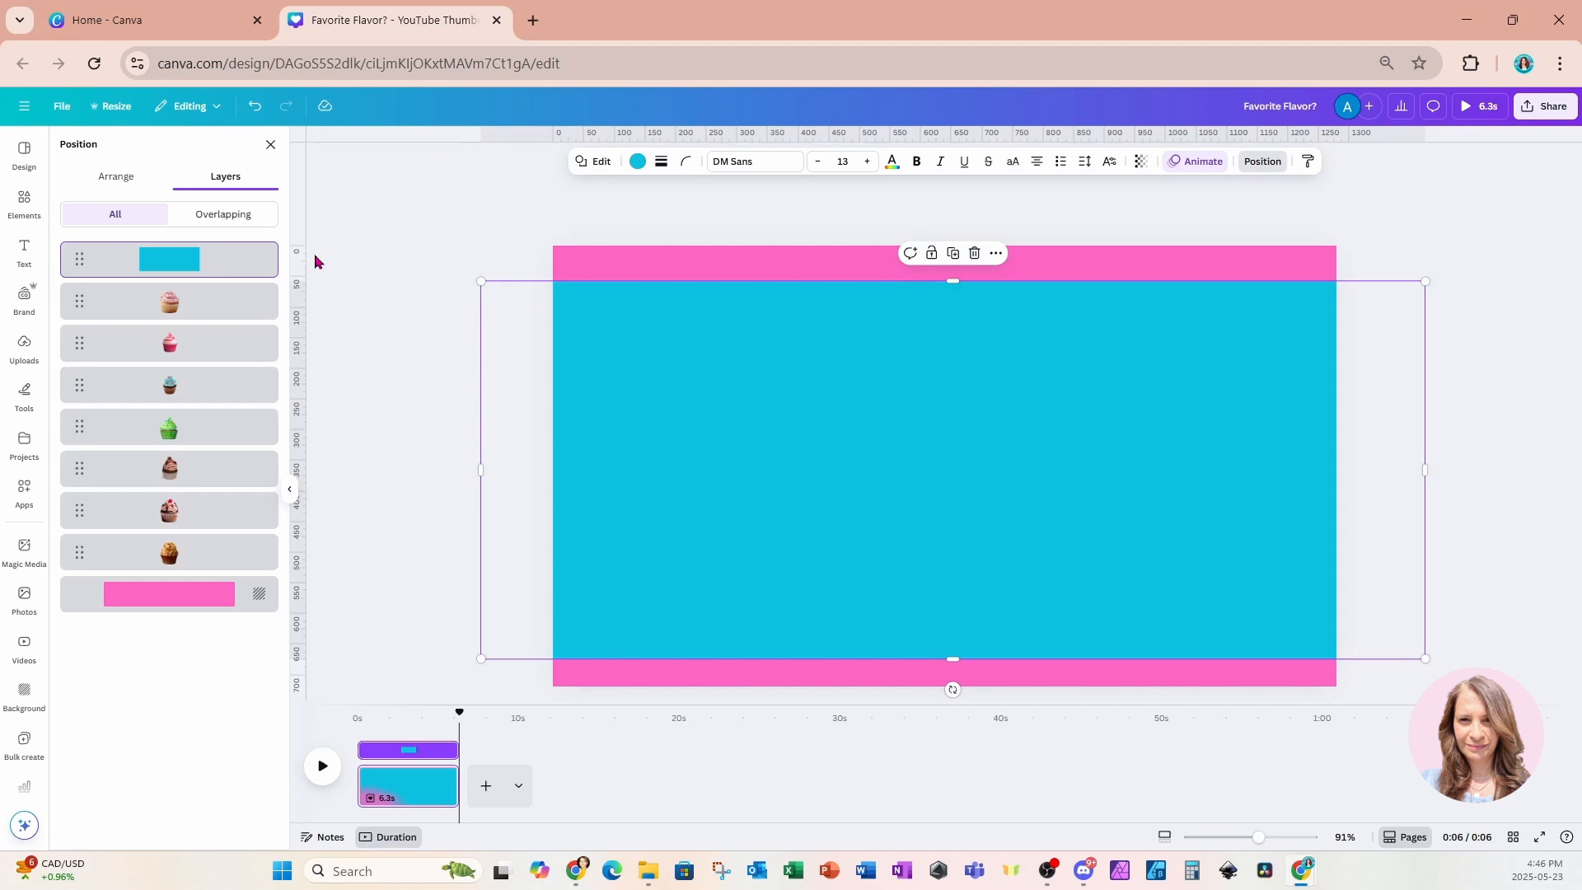
{"action": "left_click", "coordinate": [198, 309]}
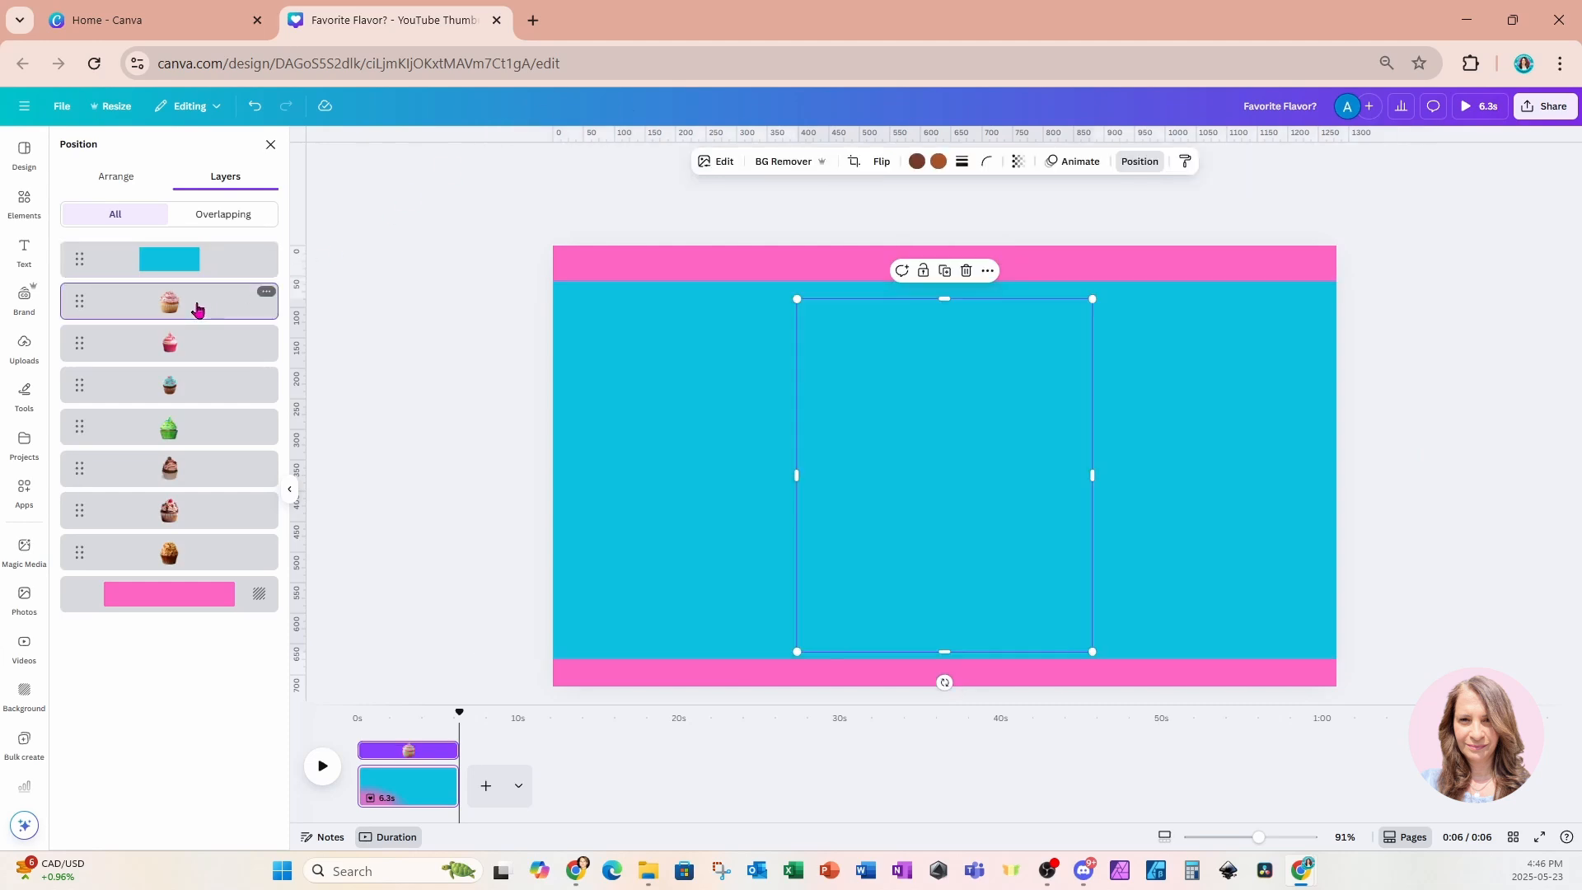
{"action": "left_click_drag", "start_coordinate": [197, 309], "coordinate": [202, 258]}
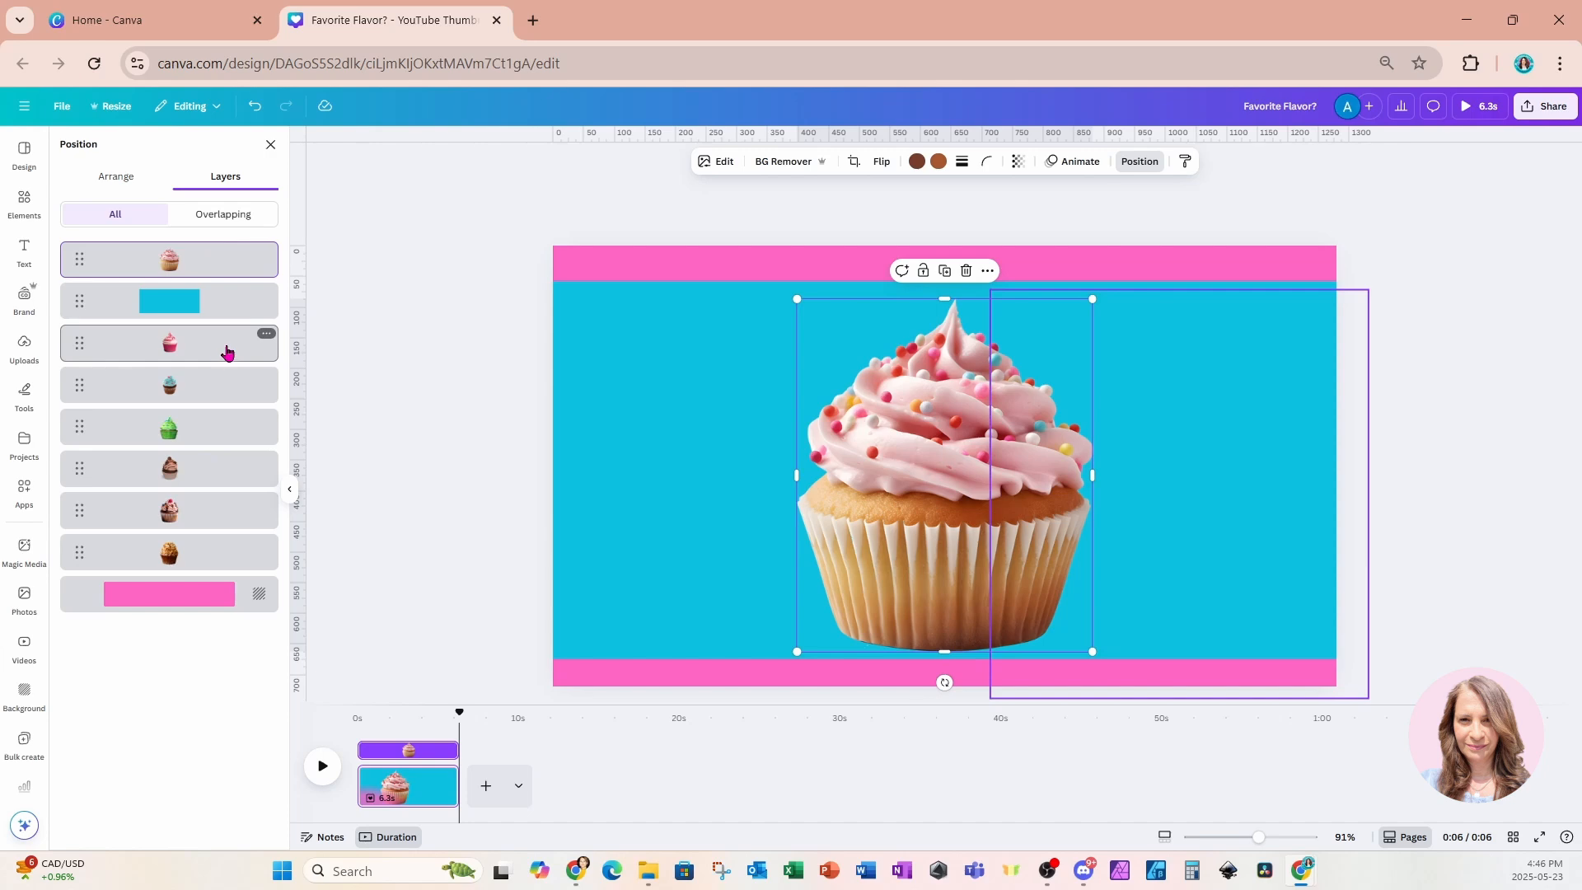
Select the six cupcakes layered below the blue rectangle to reveal their clips, and enlarge the timeline area to fit them
{"action": "left_click", "coordinate": [180, 353]}
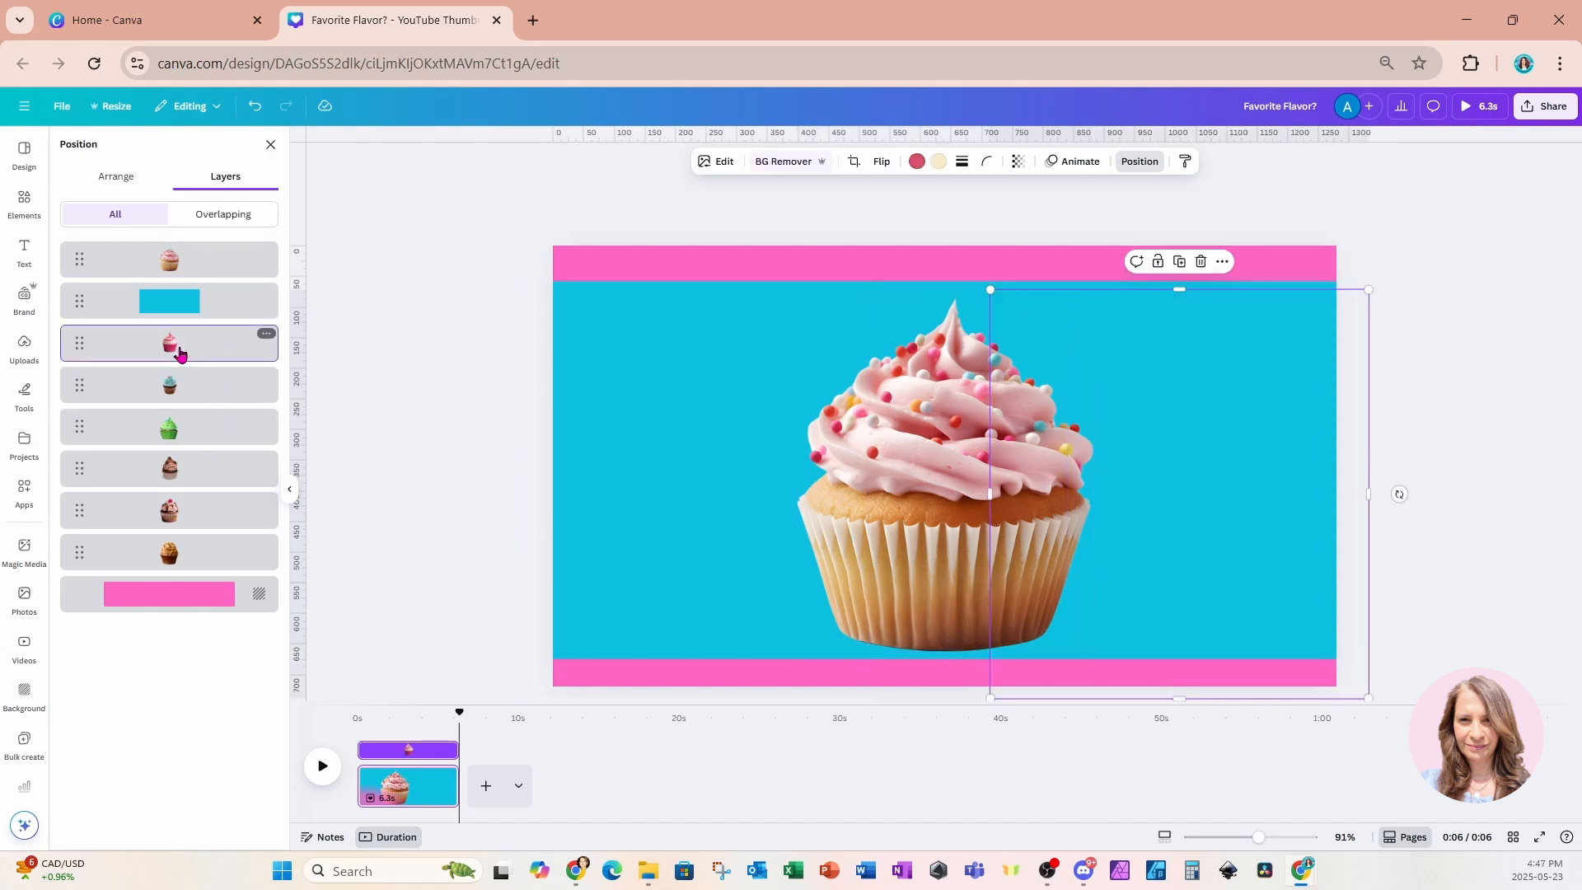
{"action": "left_click", "coordinate": [173, 565], "text": "shift"}
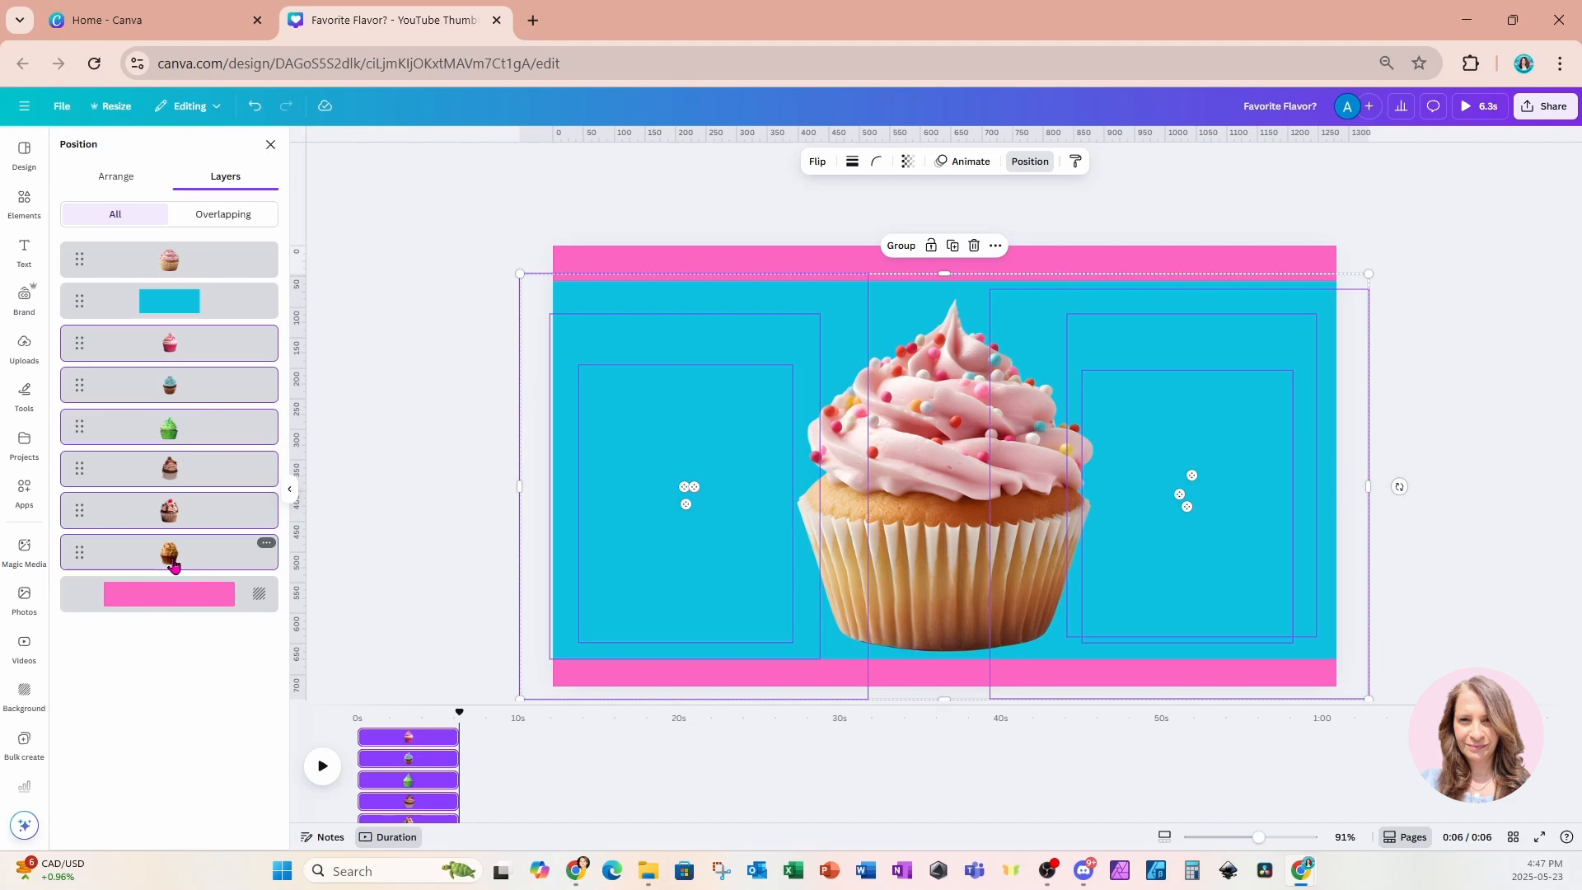
{"action": "left_click_drag", "start_coordinate": [393, 702], "coordinate": [392, 578]}
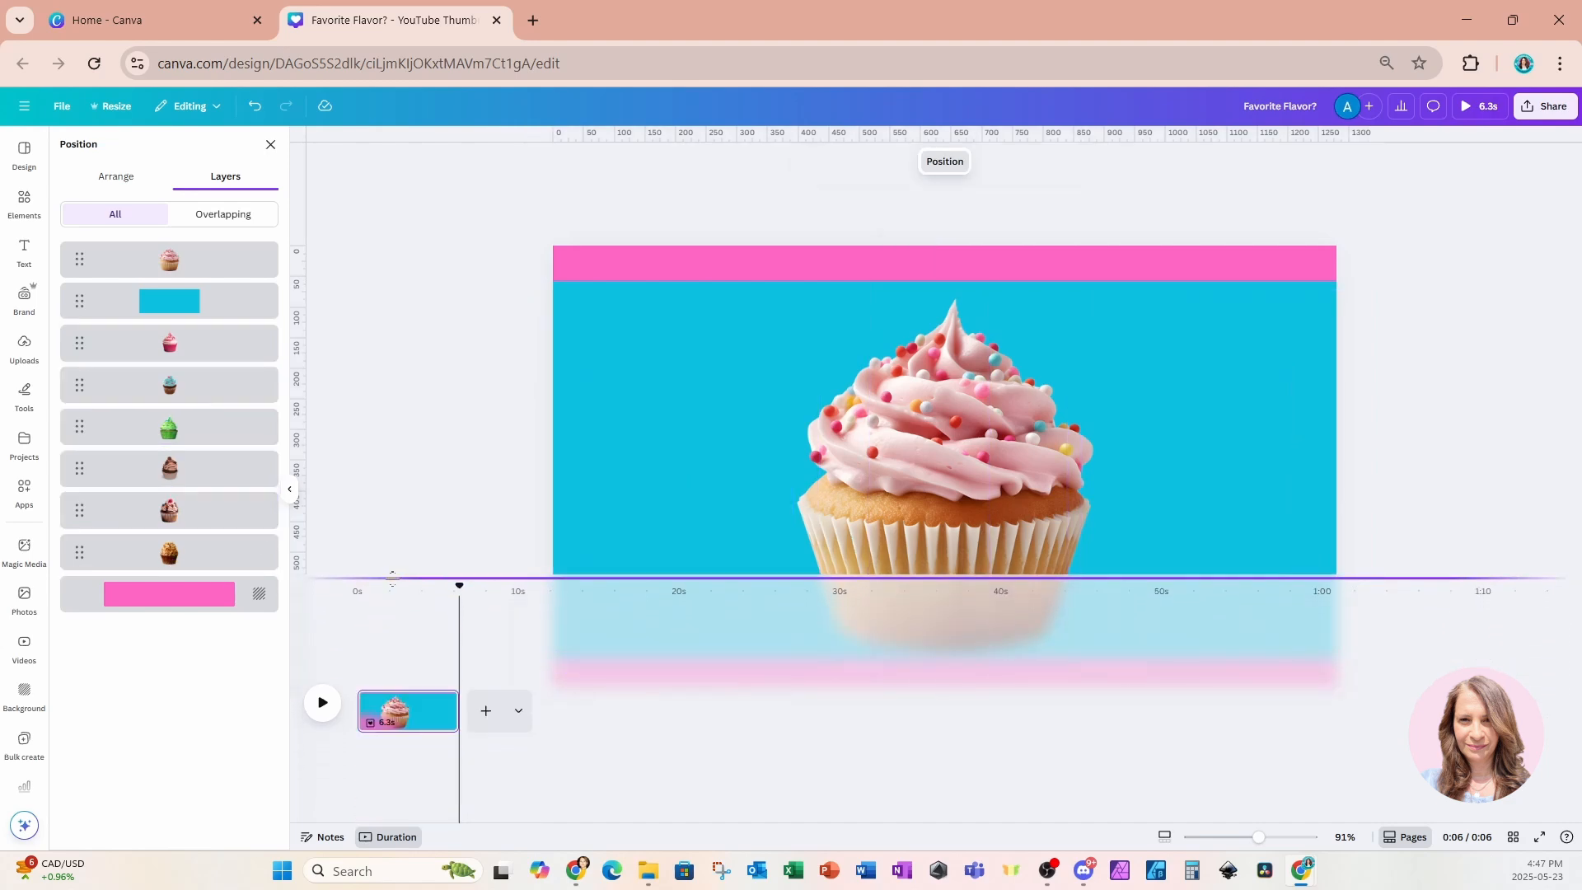
{"action": "left_click", "coordinate": [209, 350]}
{"action": "left_click", "coordinate": [212, 559], "text": "shift"}
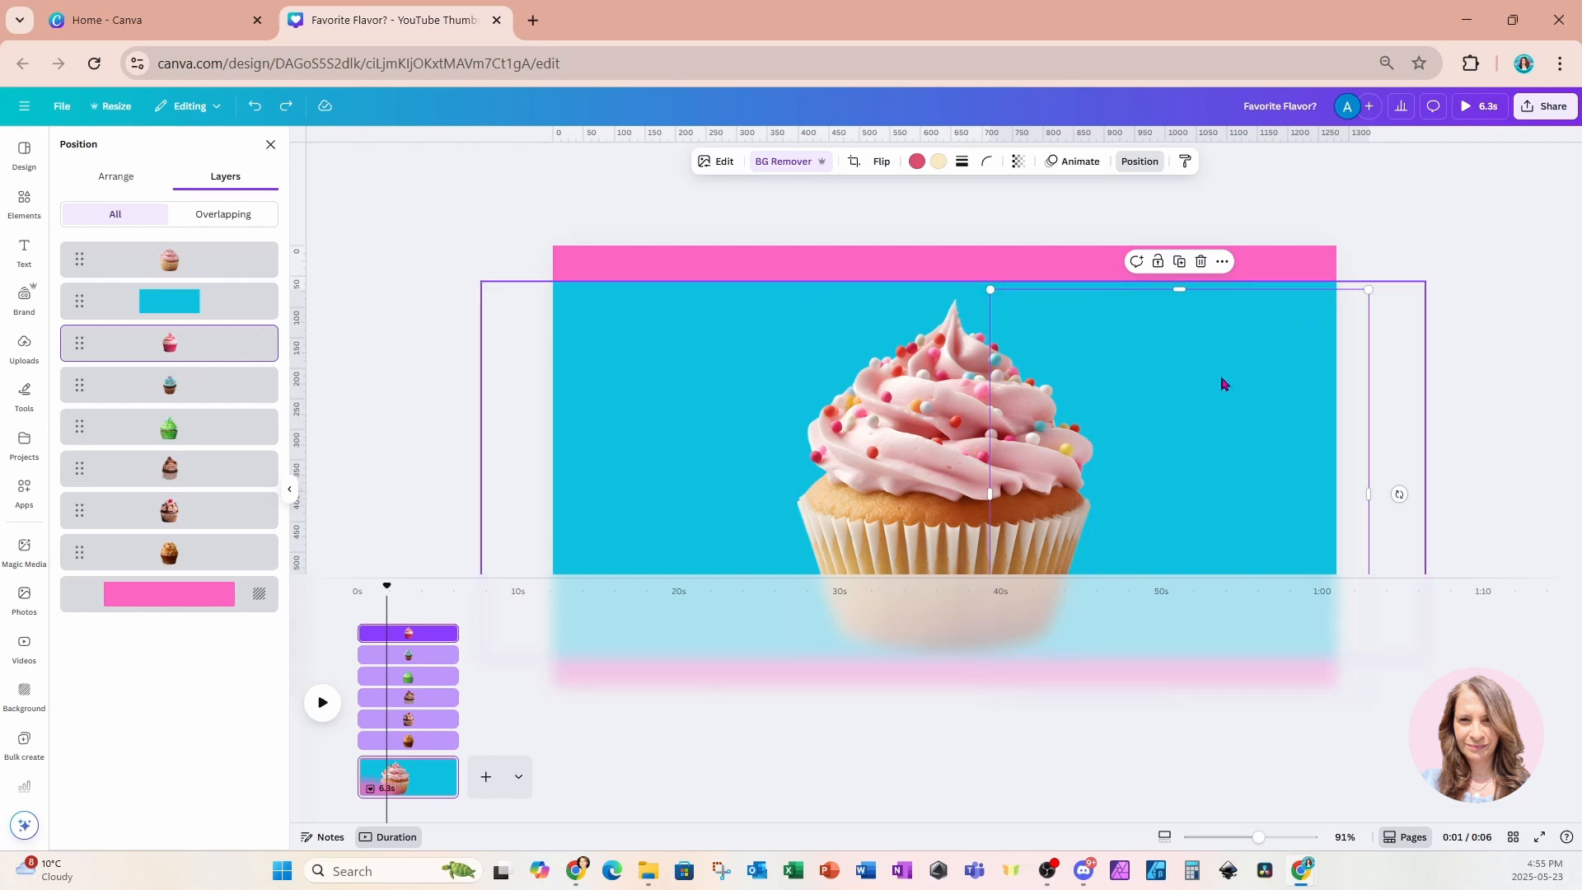
Reorder the layers below the rectangle as pink, sprinkled brown, green, teal, chocolate and golden-brown, so right-side cupcakes sit above left-side ones
{"action": "left_click", "coordinate": [239, 388]}
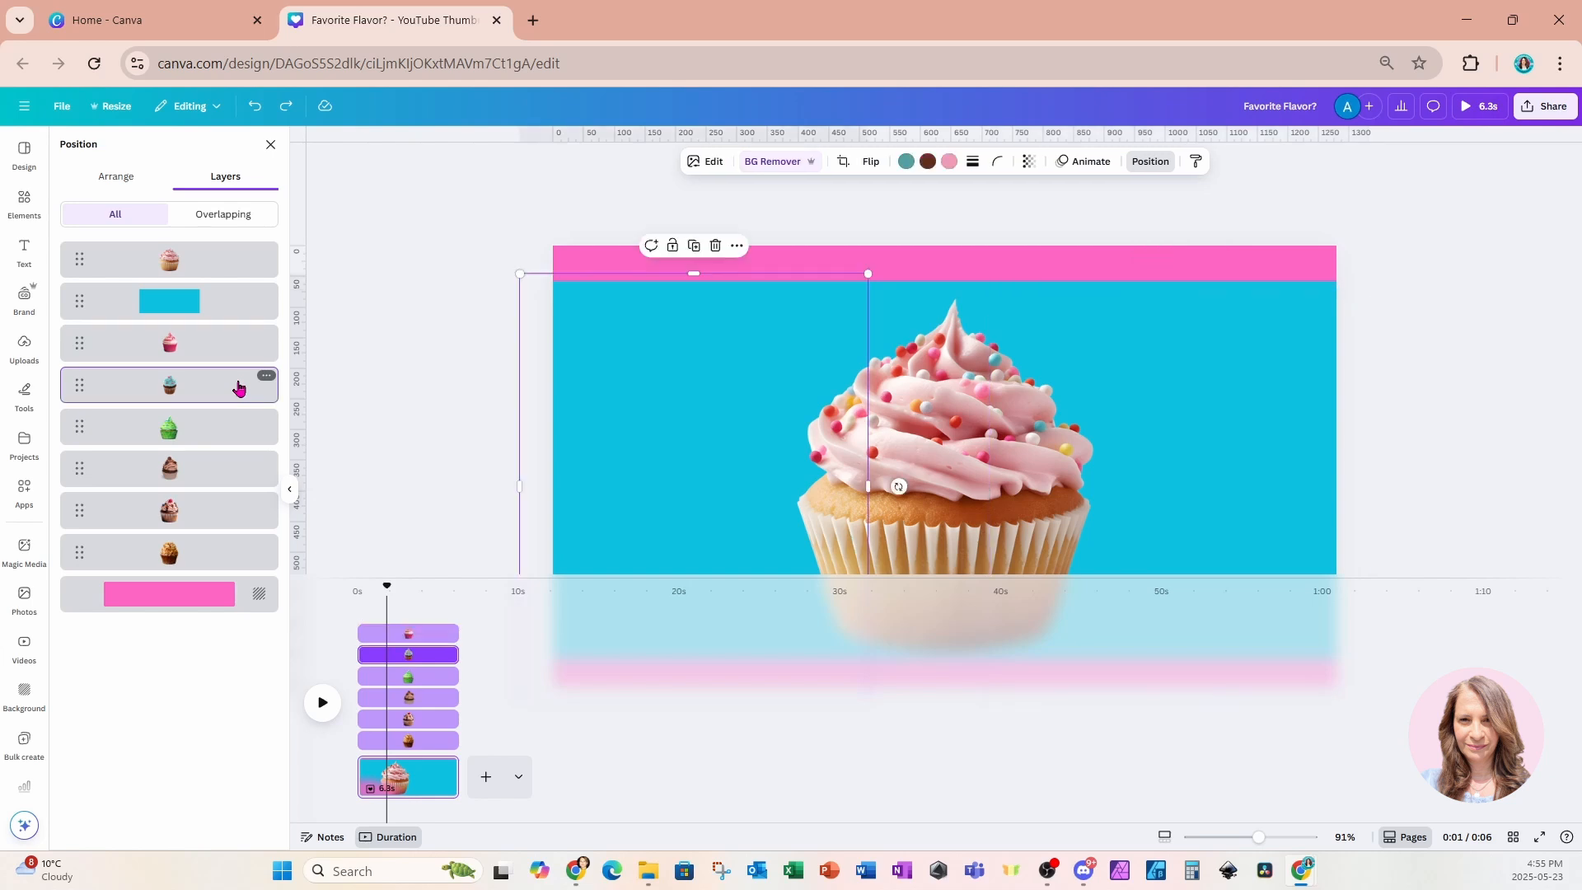
{"action": "left_click_drag", "start_coordinate": [213, 393], "coordinate": [211, 478]}
{"action": "left_click", "coordinate": [206, 399]}
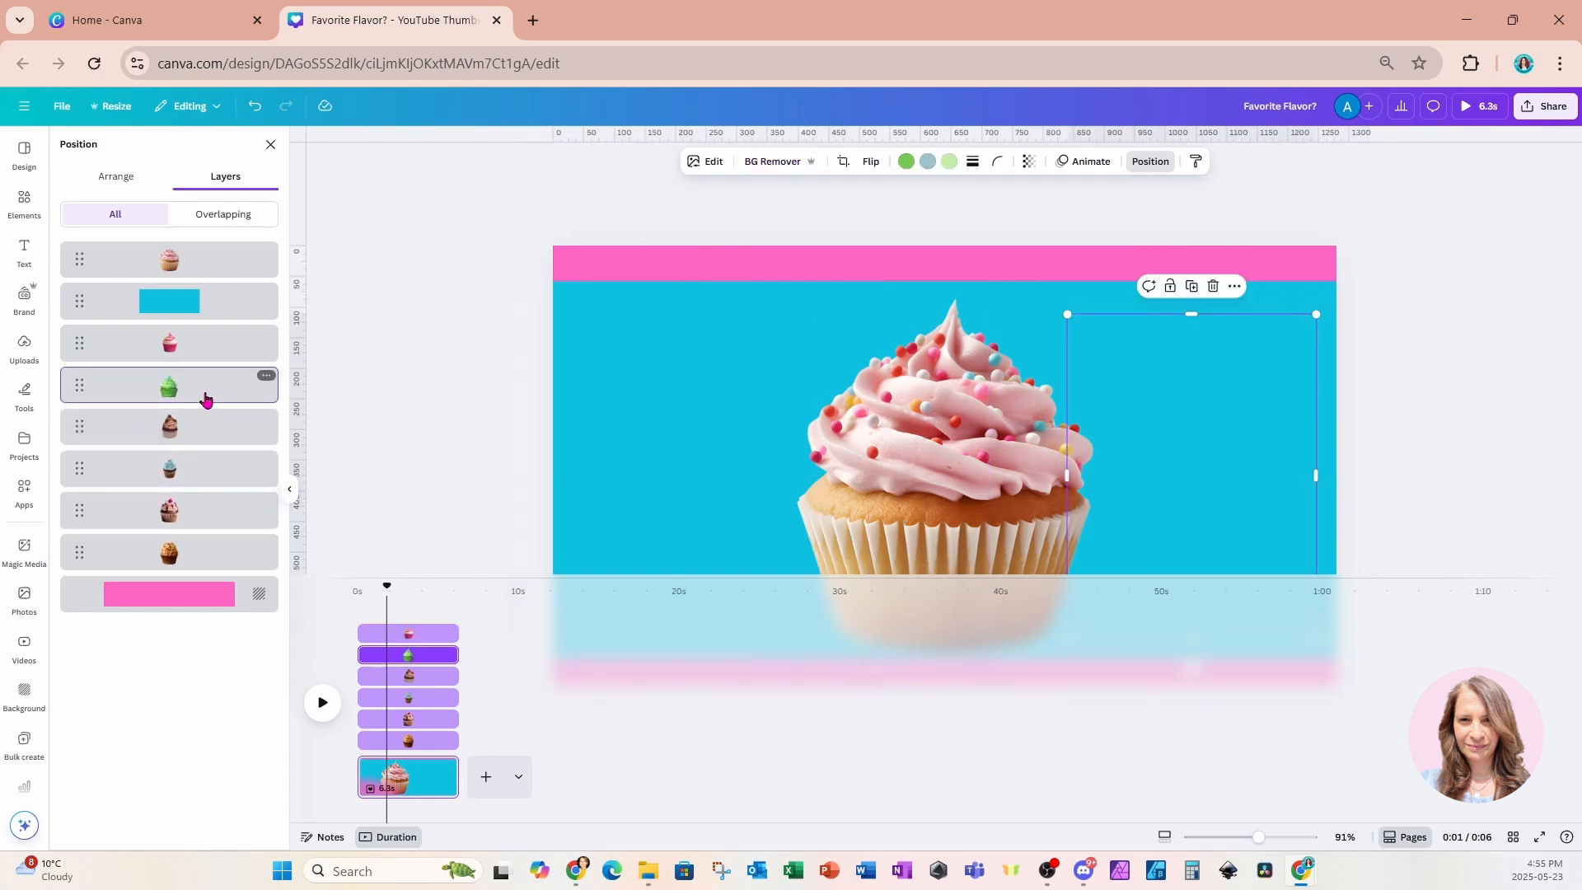
{"action": "left_click", "coordinate": [201, 432]}
{"action": "left_click_drag", "start_coordinate": [201, 433], "coordinate": [201, 540]}
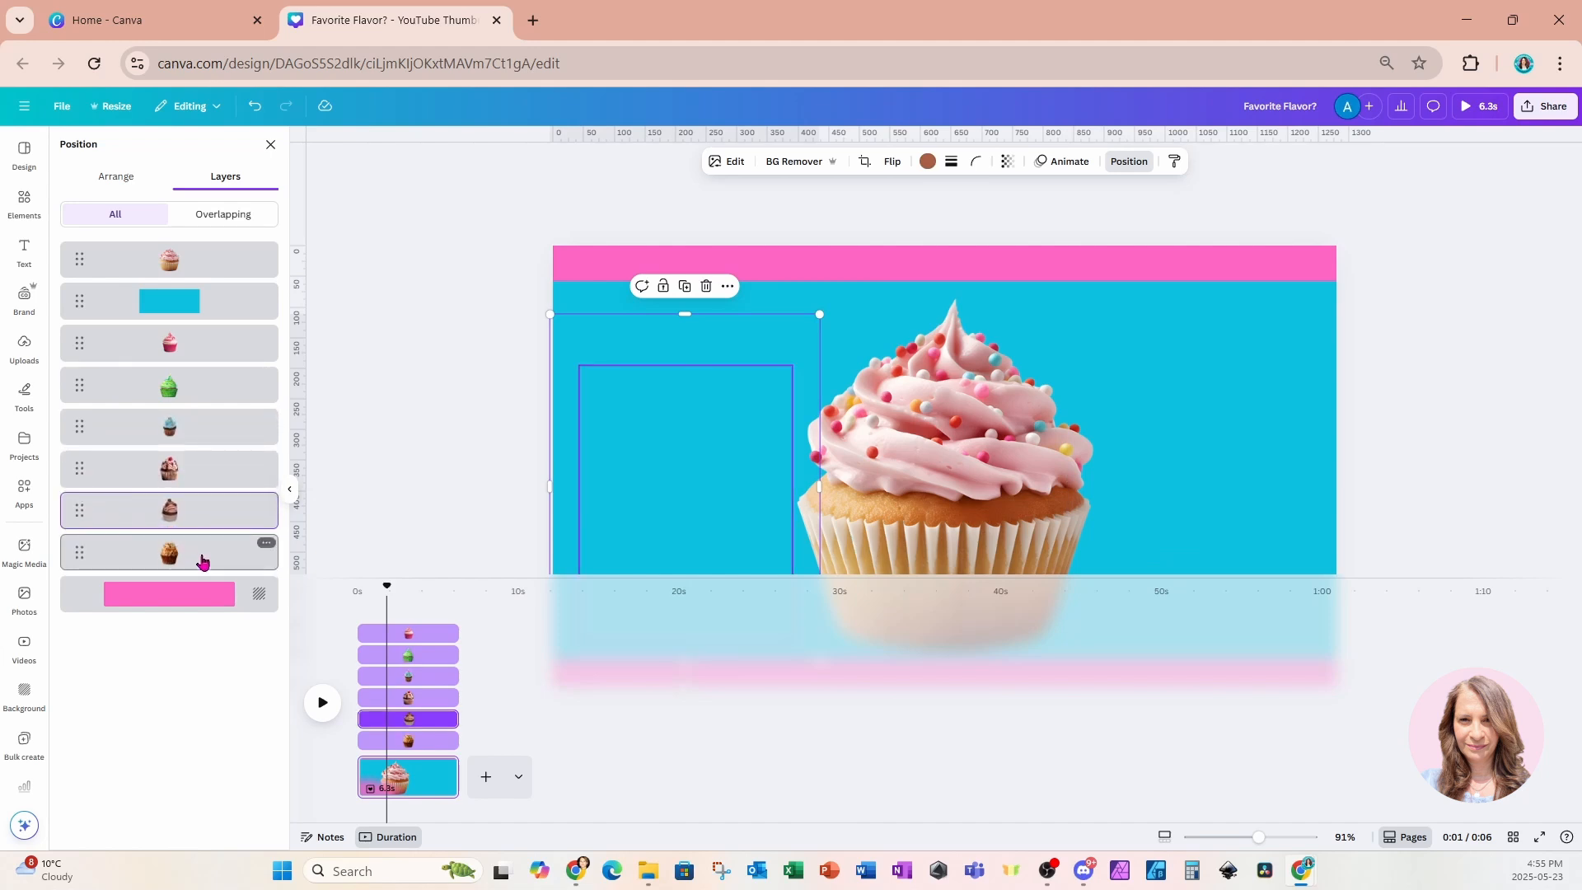
{"action": "left_click", "coordinate": [201, 552]}
Examine the six cupcake layers below the rectangle one by one to check their stacking order and page side
{"action": "left_click", "coordinate": [212, 352]}
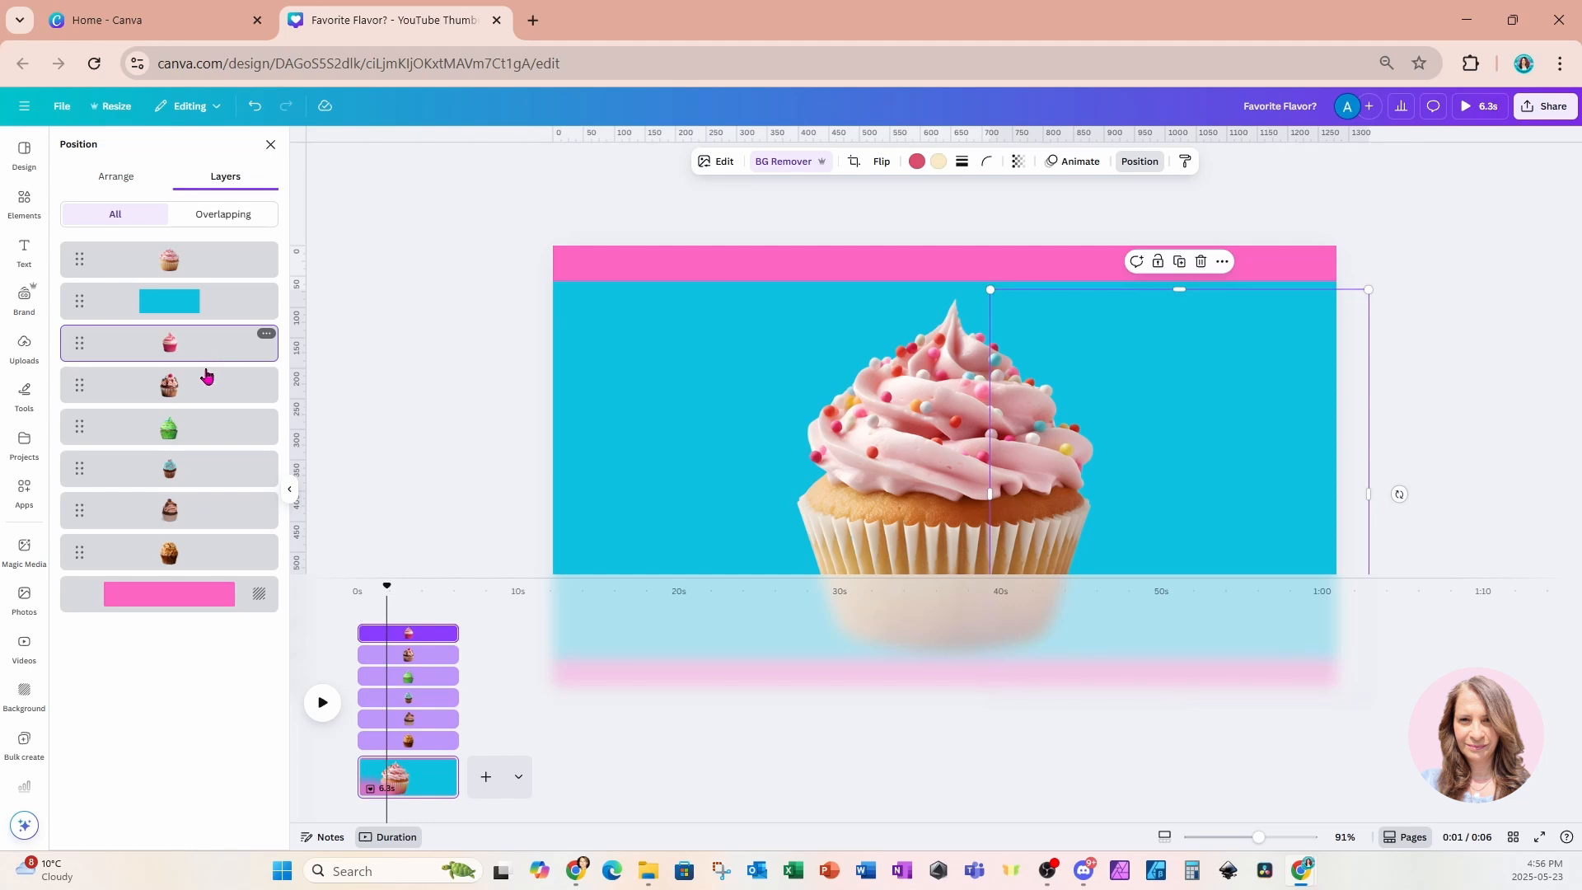
{"action": "left_click", "coordinate": [206, 377]}
{"action": "left_click", "coordinate": [205, 428]}
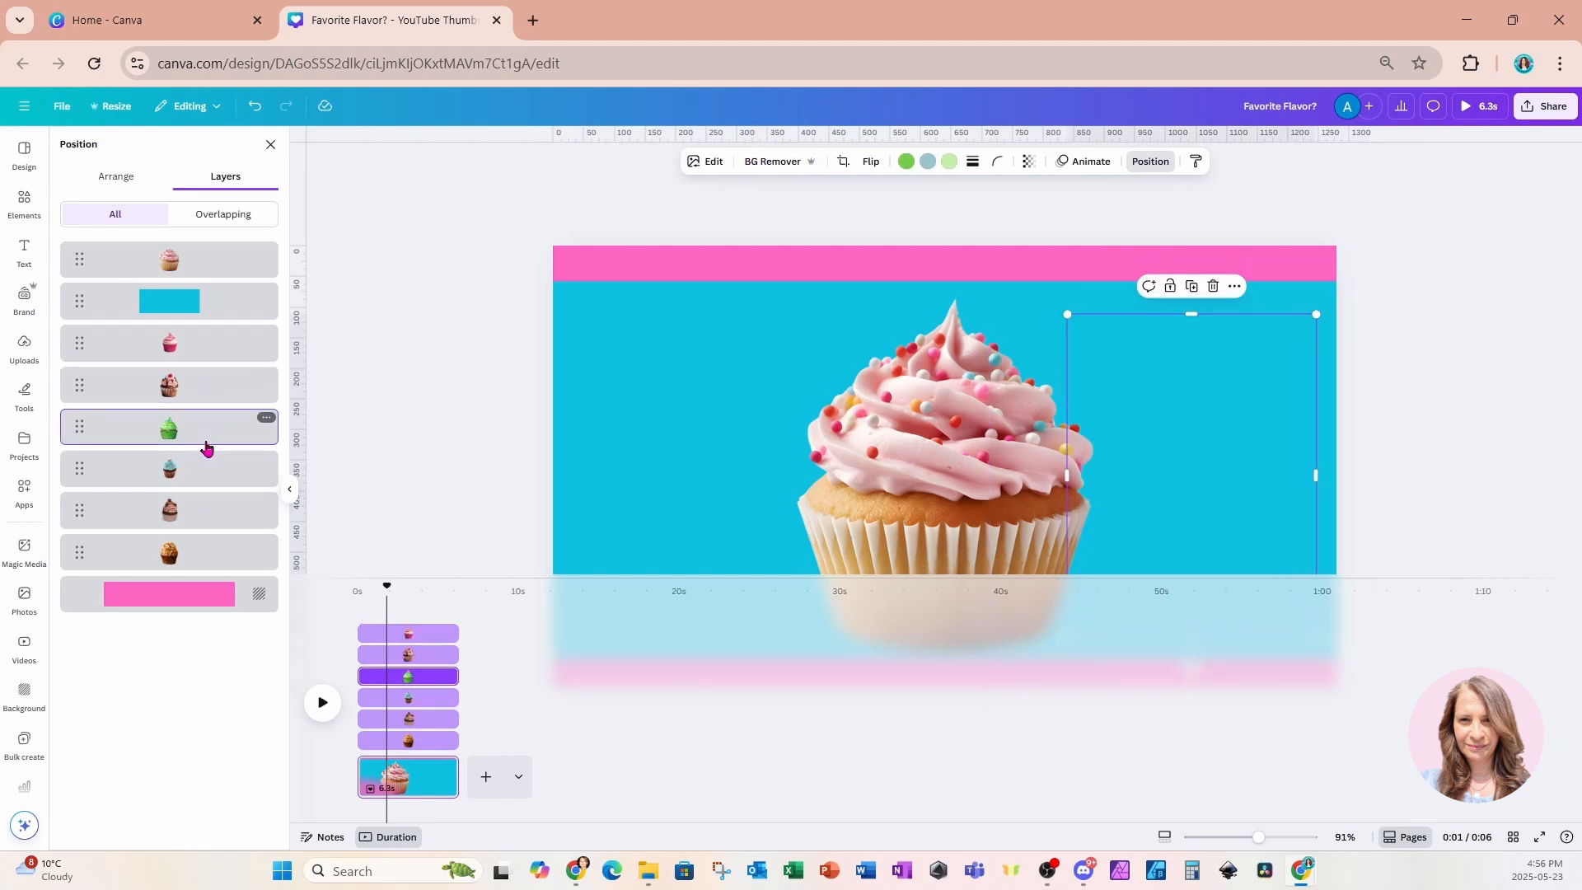
{"action": "left_click", "coordinate": [206, 468]}
{"action": "left_click", "coordinate": [204, 512]}
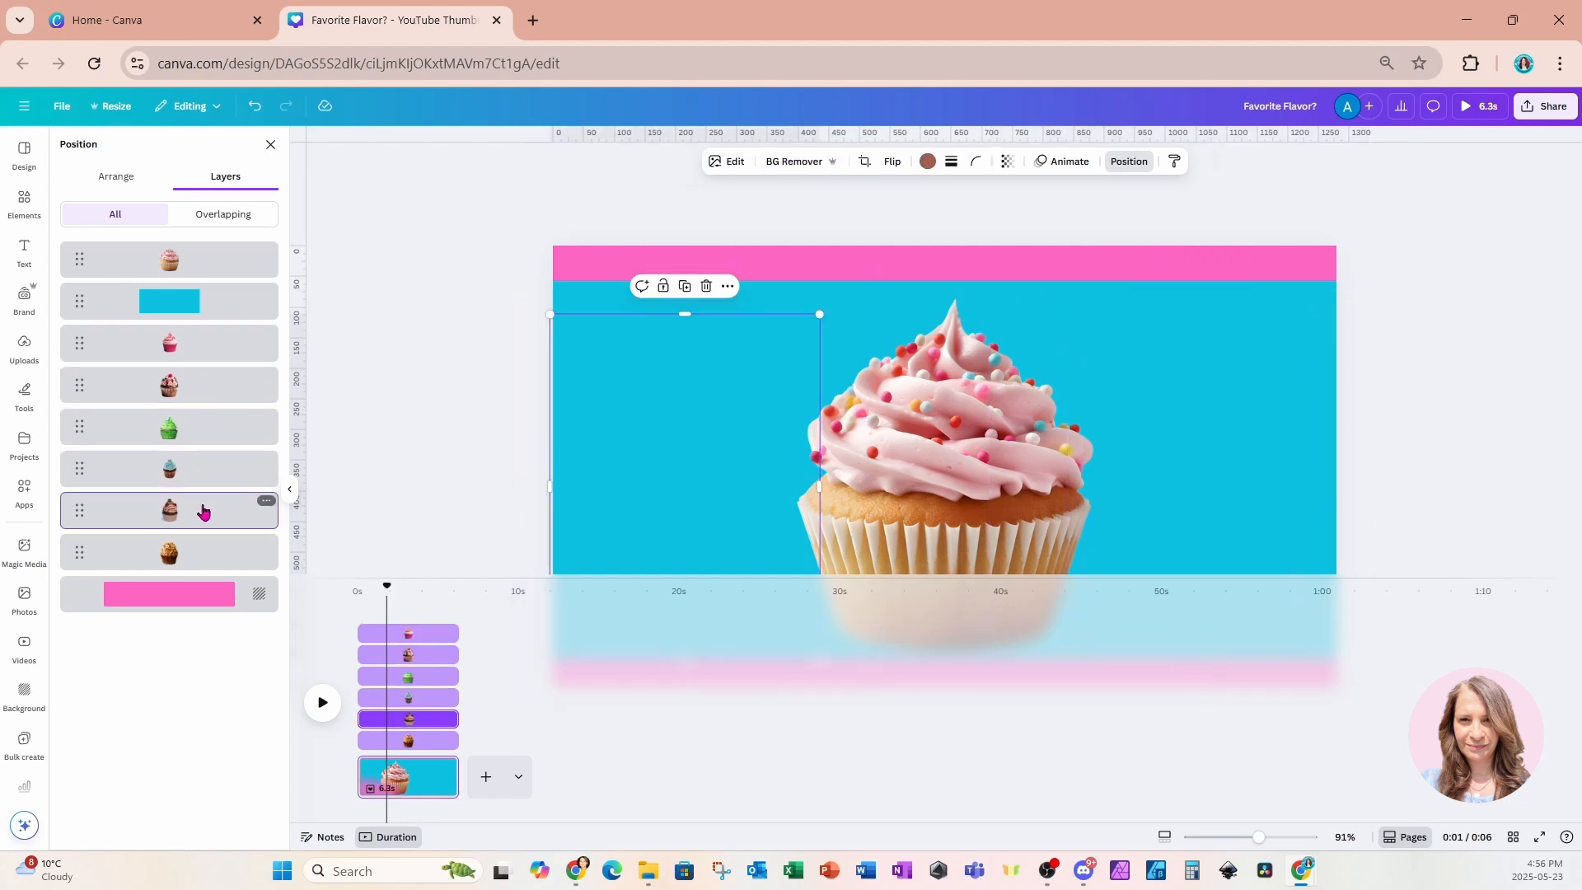
{"action": "left_click", "coordinate": [200, 548]}
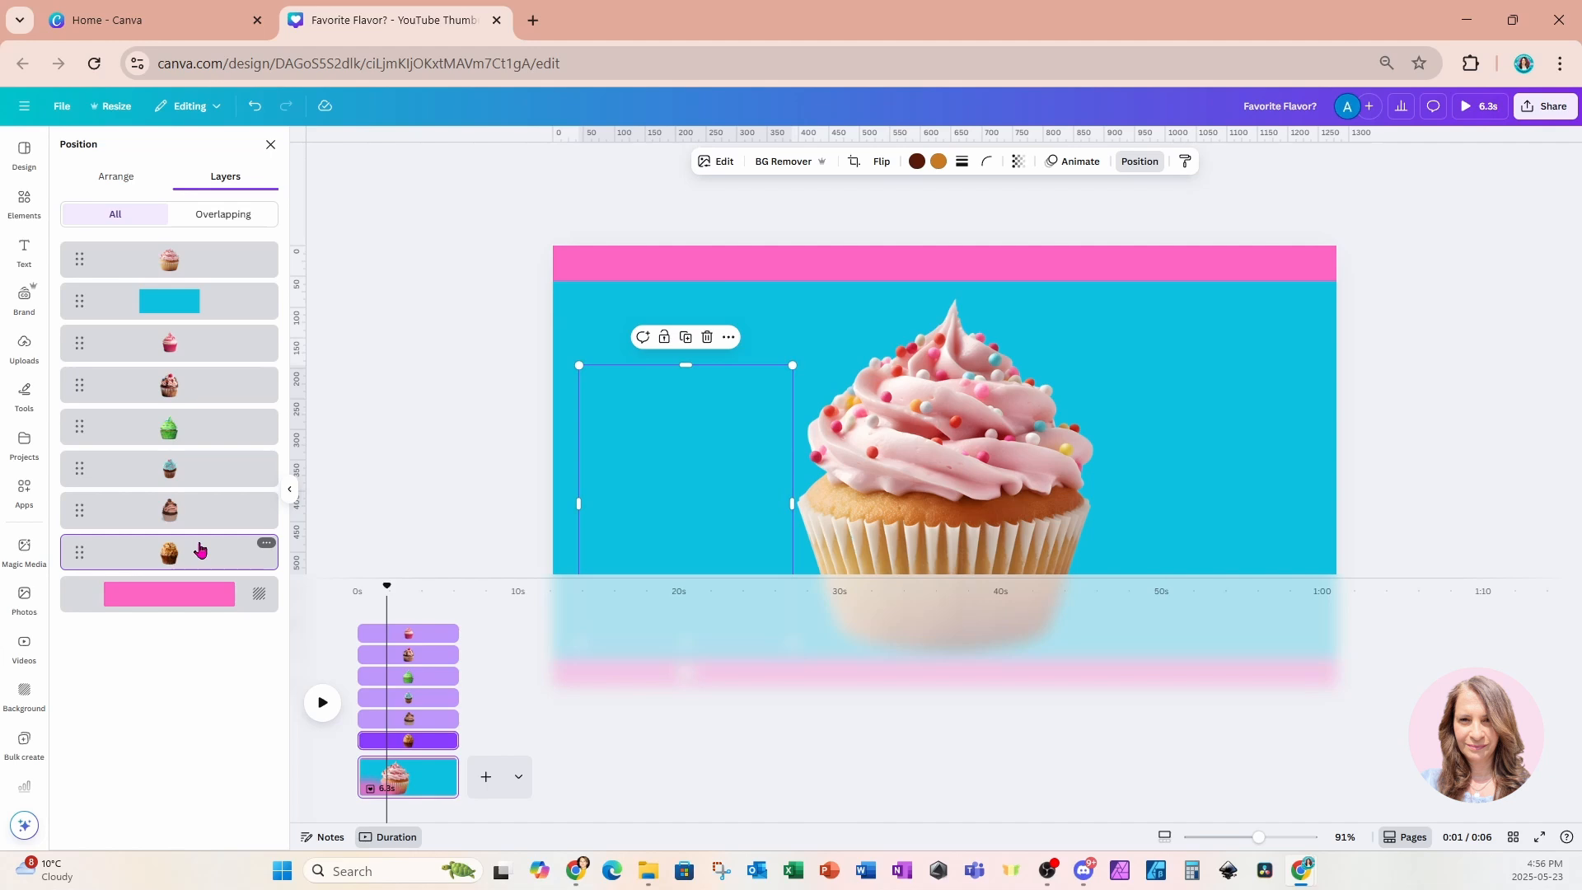
Shorten the right-hand pink cupcake's clip from its end to a little over half the page duration
{"action": "left_click", "coordinate": [452, 634]}
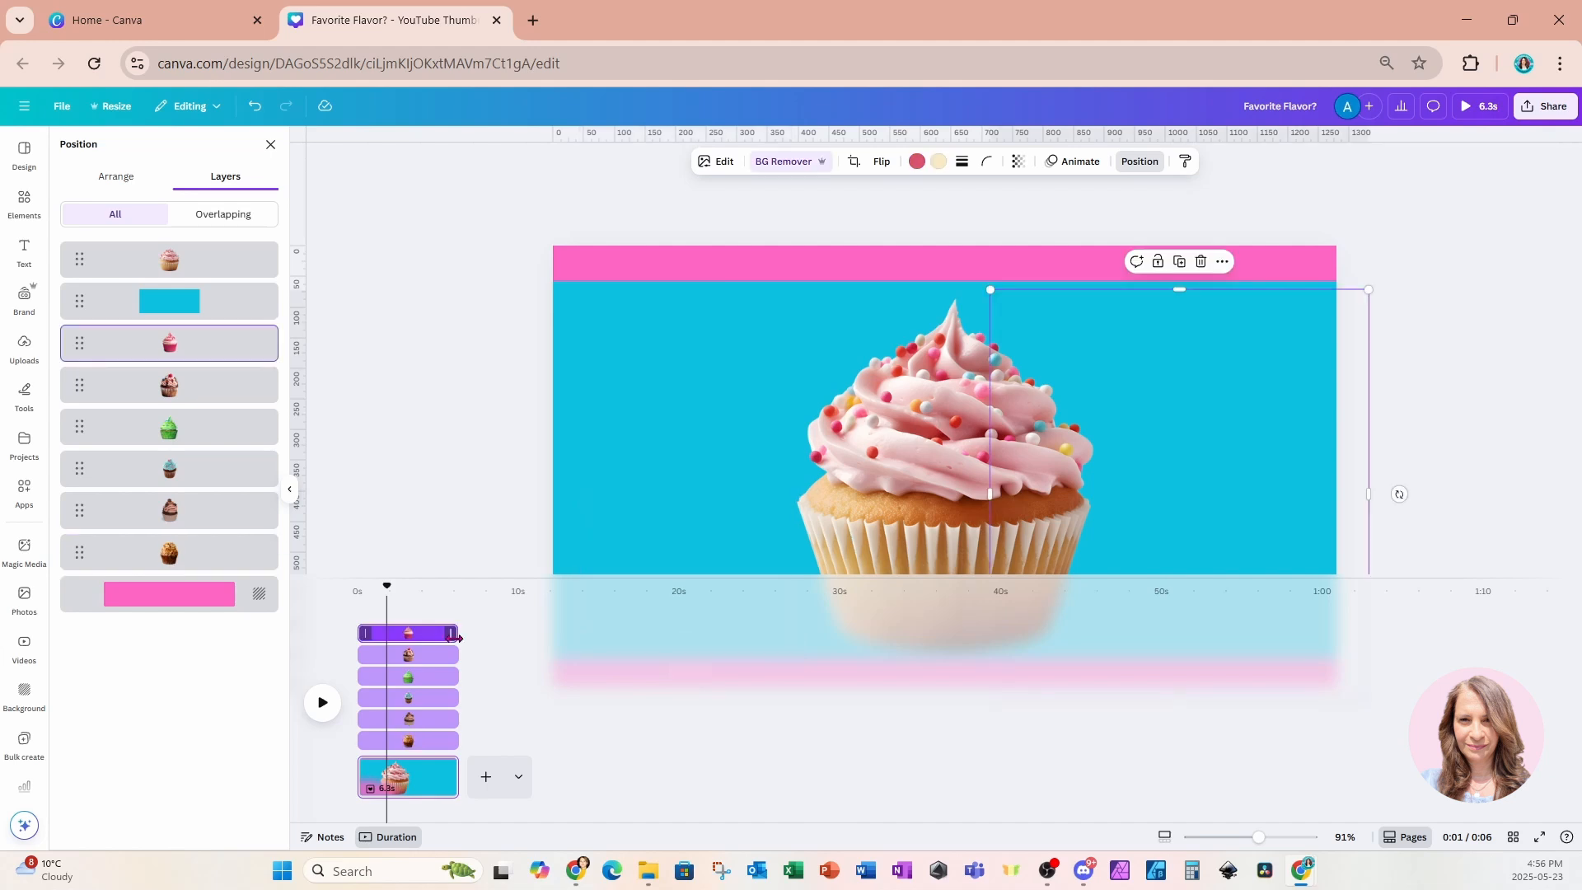
{"action": "left_click_drag", "start_coordinate": [454, 637], "coordinate": [416, 642]}
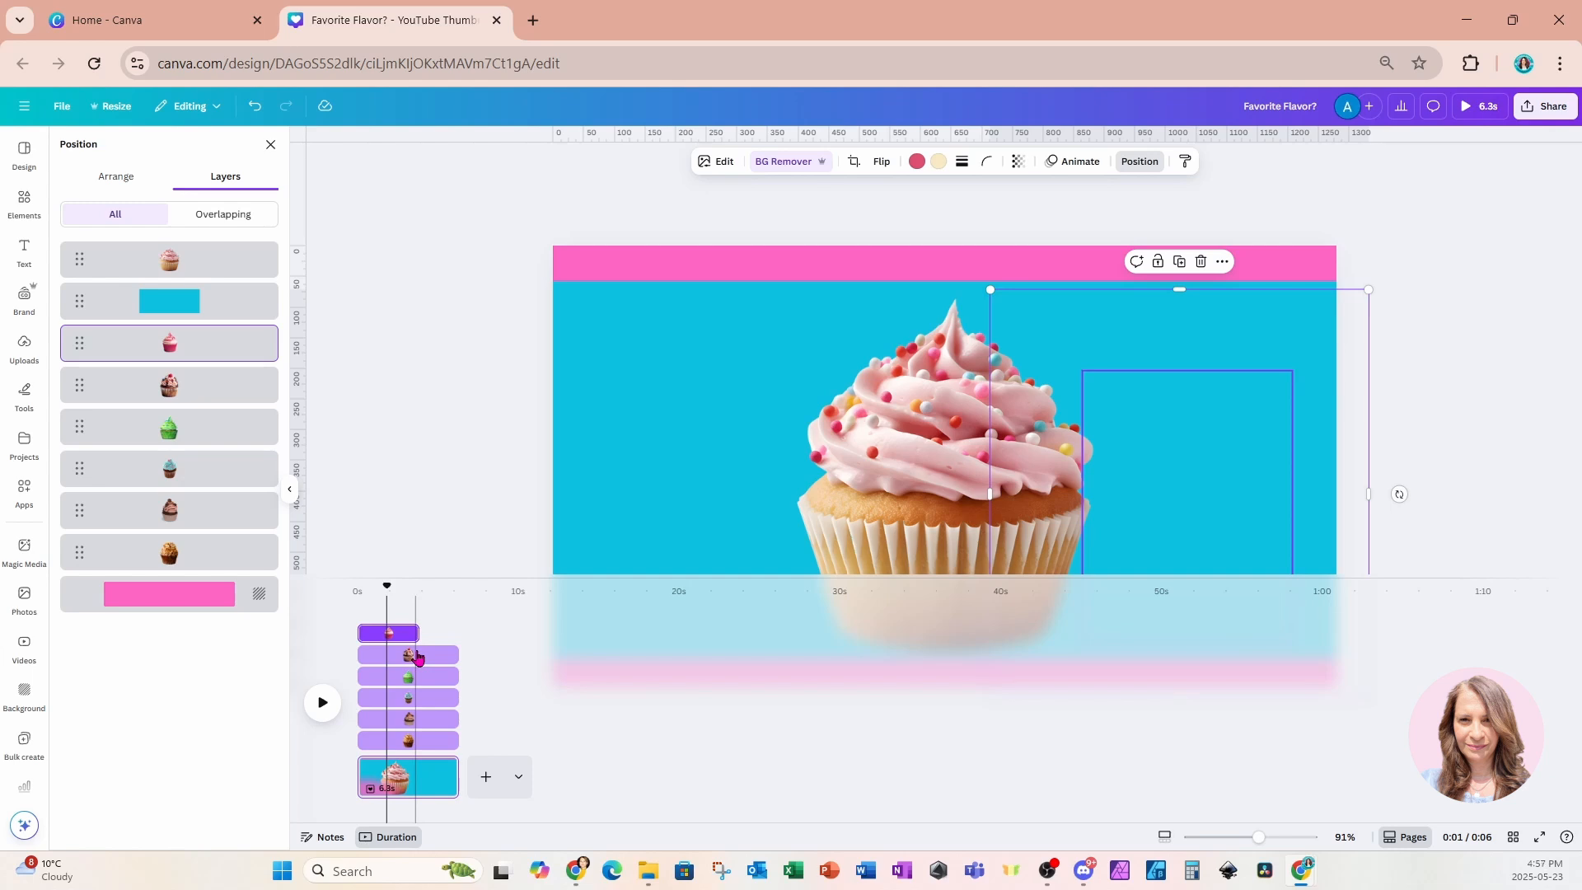
Raise the speed of the blue rectangle's Rotate effect to roughly 90% of the range
{"action": "left_click", "coordinate": [606, 386]}
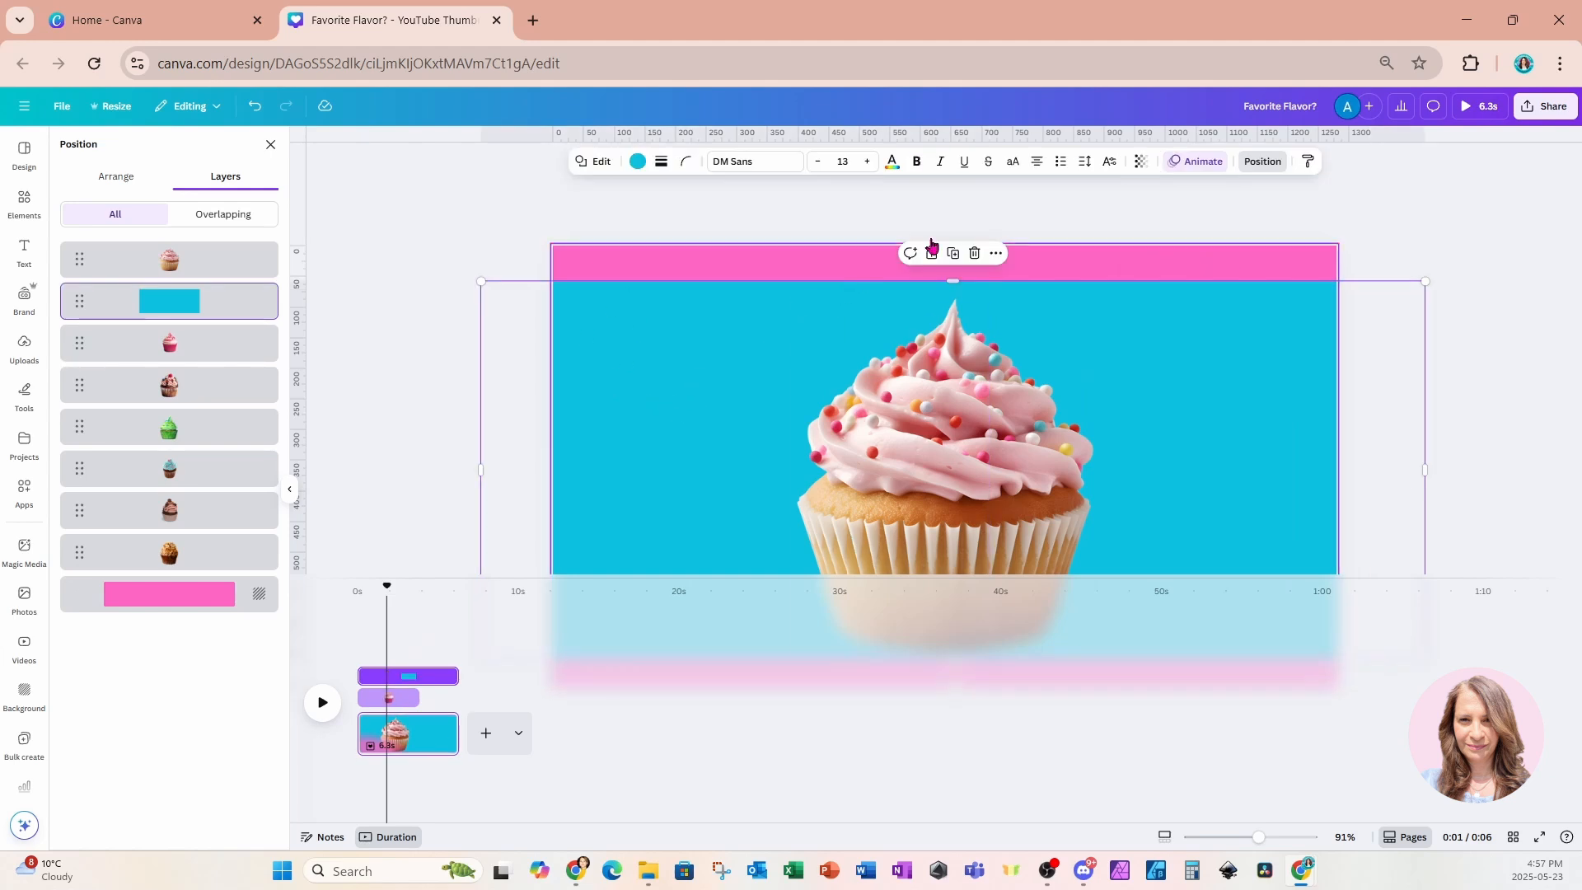
{"action": "left_click", "coordinate": [1194, 164]}
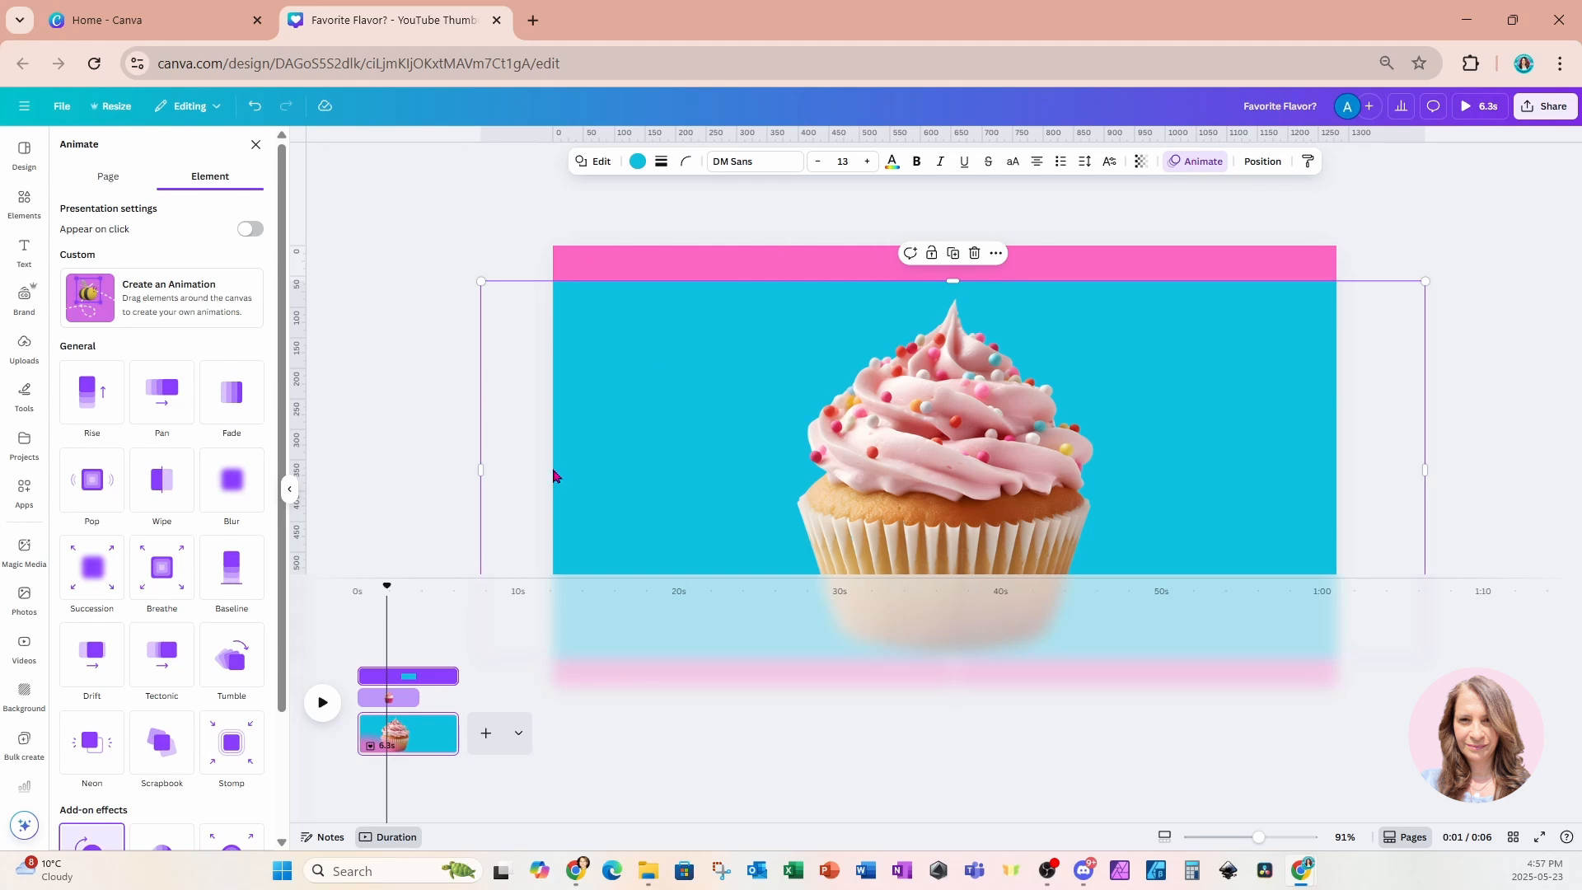
{"action": "scroll", "coordinate": [265, 791], "scroll_direction": "down", "scroll_amount": 2}
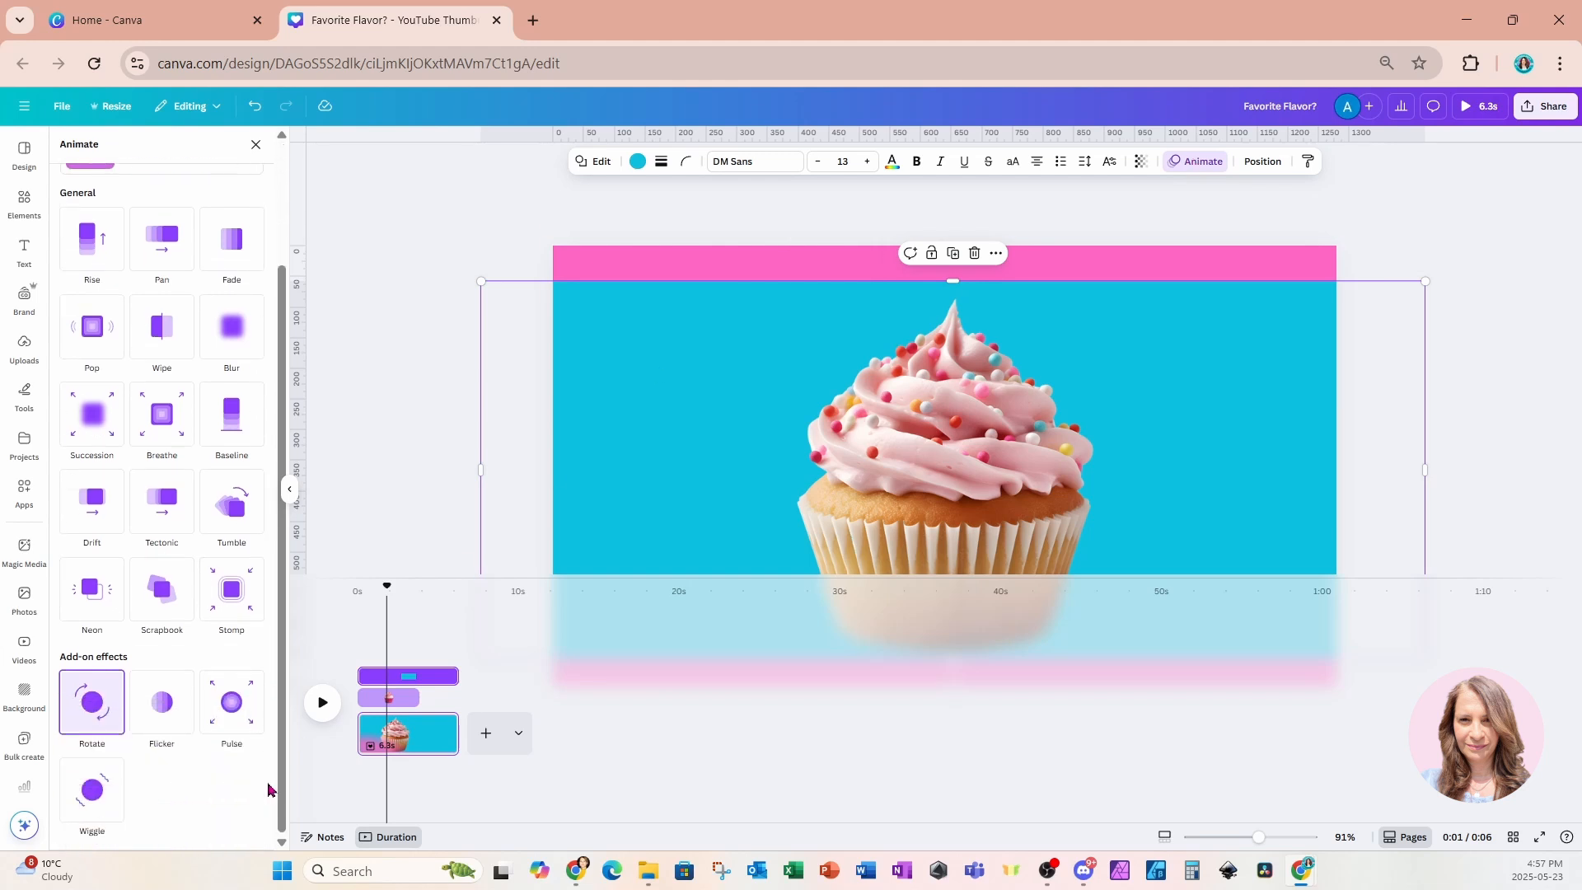
{"action": "left_click", "coordinate": [92, 704]}
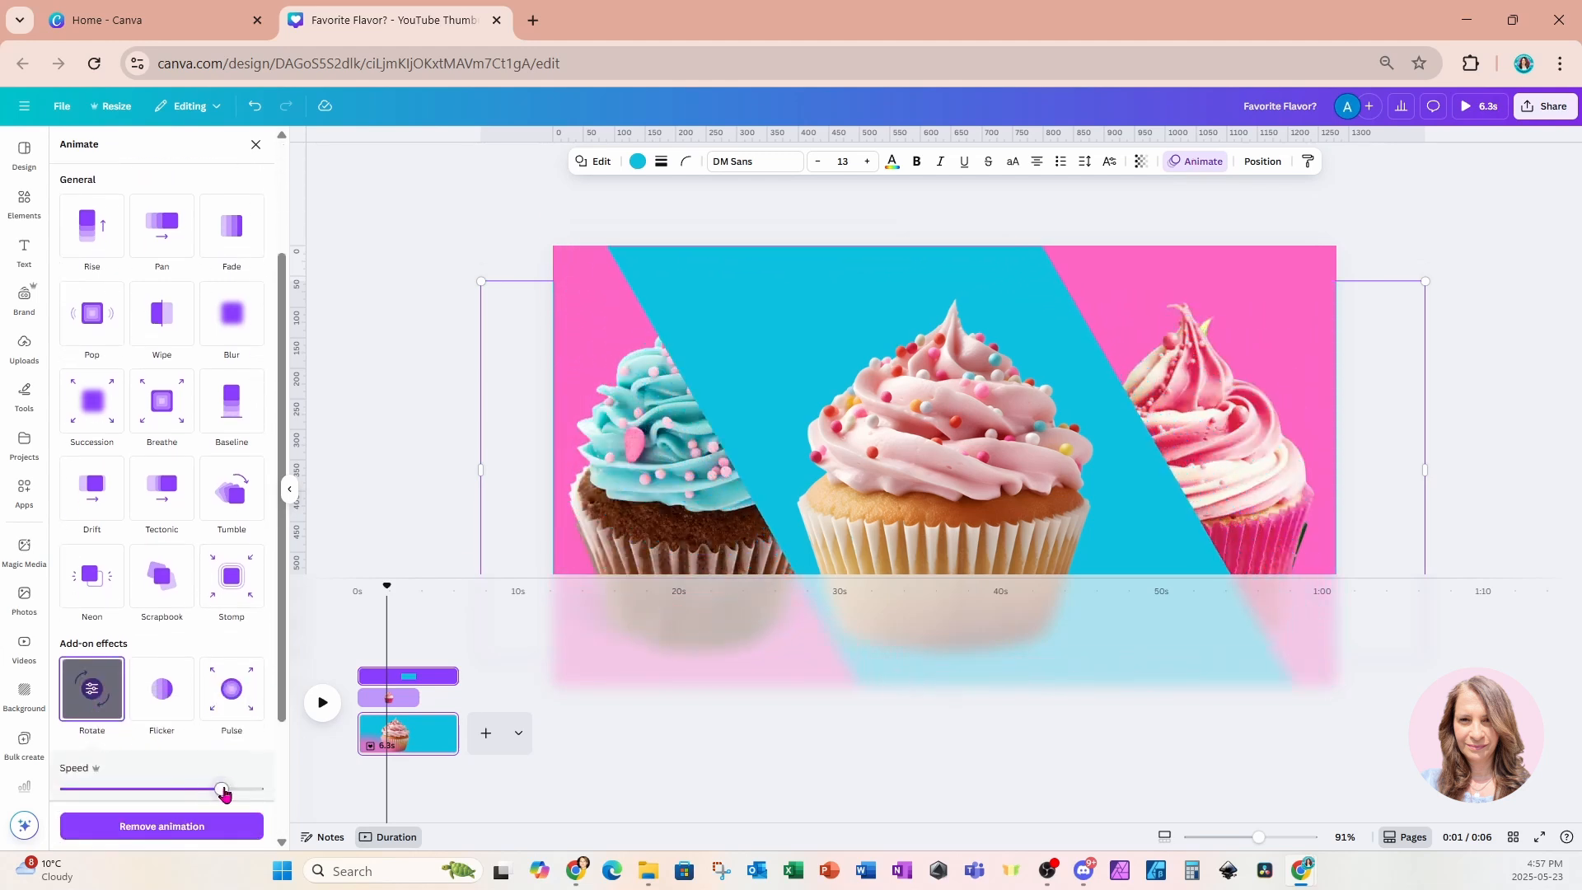
{"action": "left_click_drag", "start_coordinate": [223, 793], "coordinate": [244, 794]}
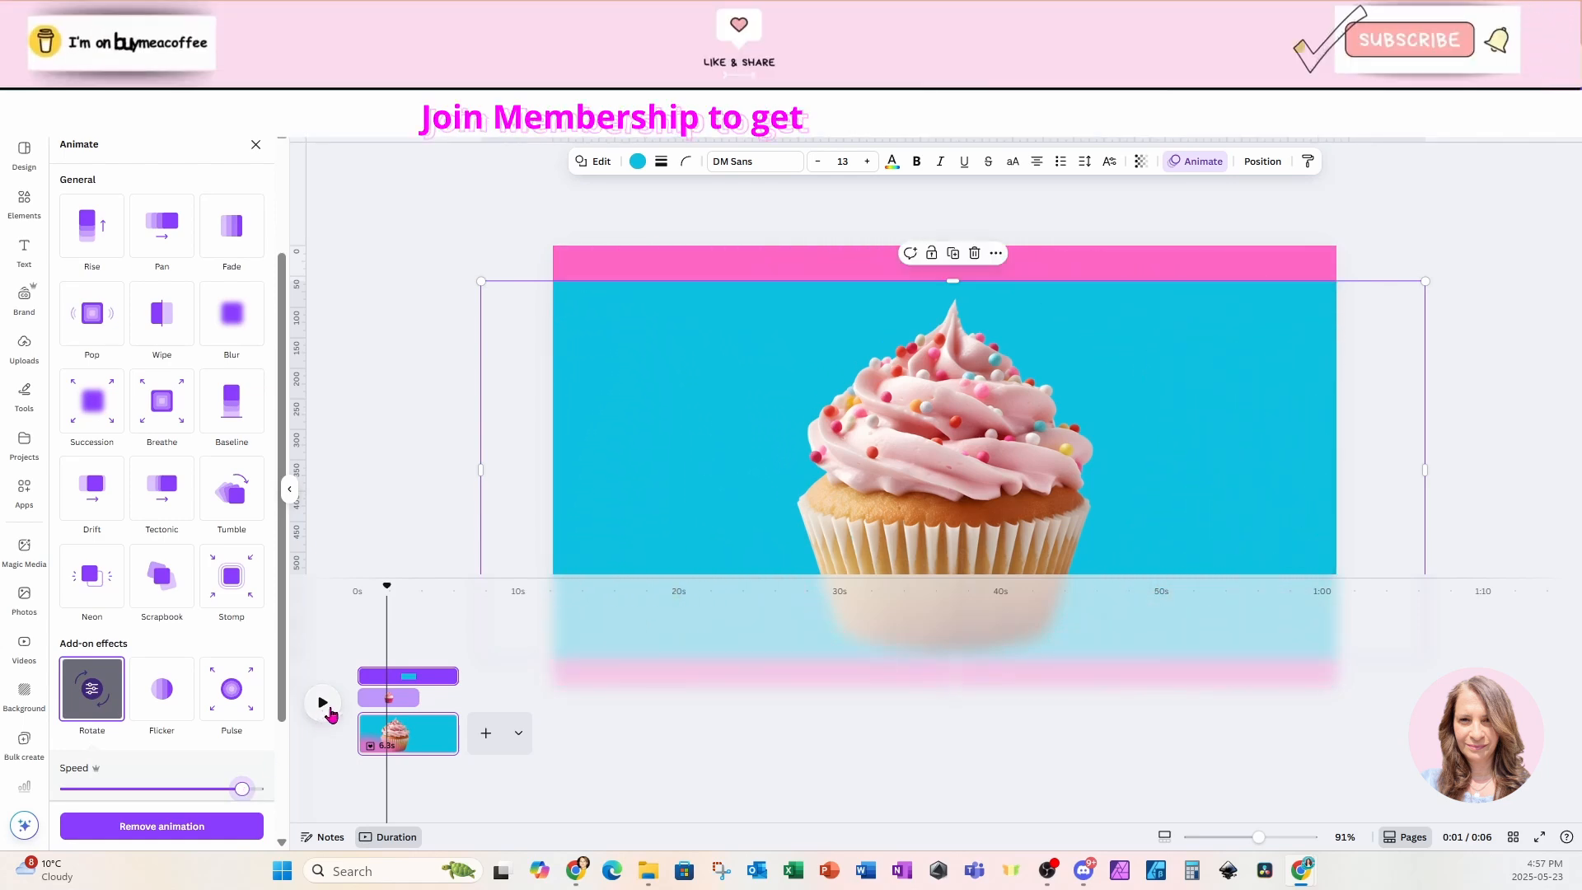
Show the six hidden cupcakes' clips again and trim the right-hand pink cupcake's clip end to about 1.9 seconds
{"action": "left_click", "coordinate": [1260, 163]}
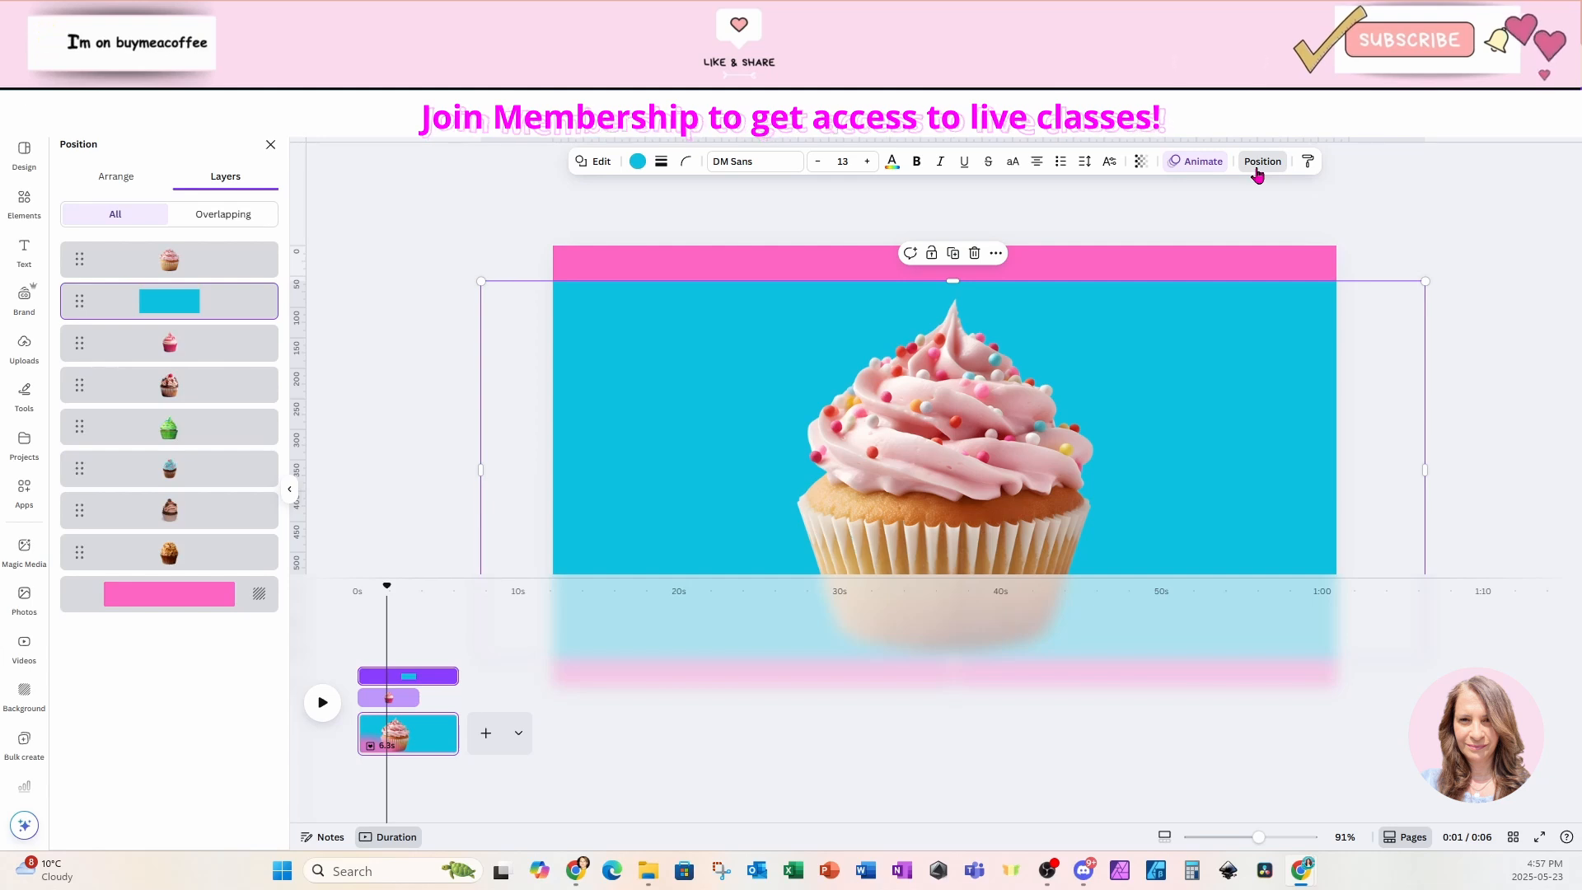
{"action": "left_click", "coordinate": [221, 351]}
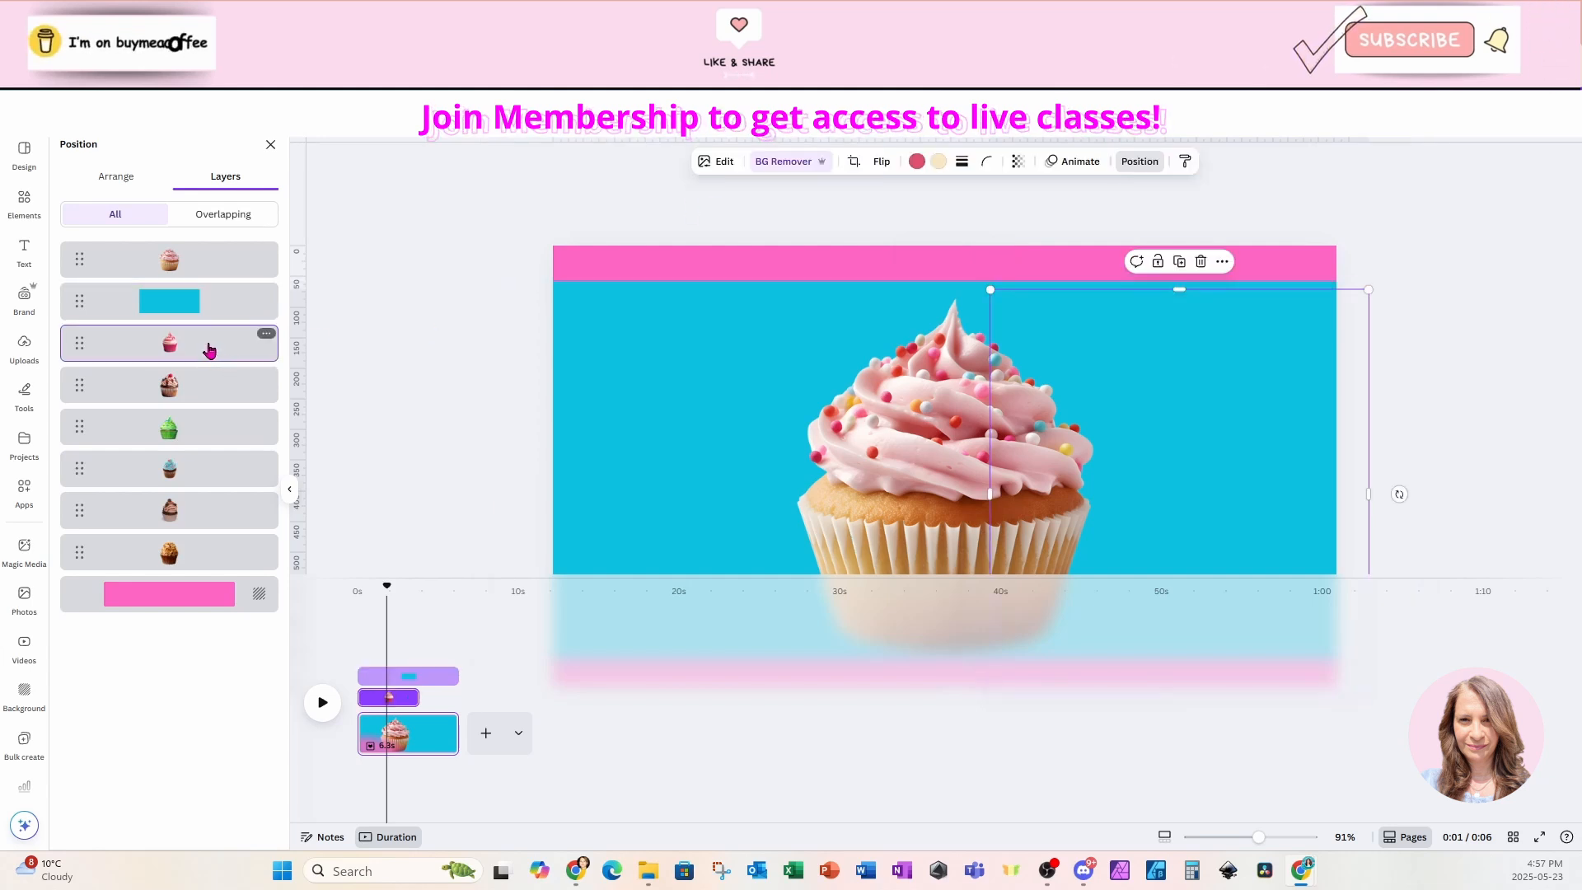
{"action": "left_click", "coordinate": [223, 573], "text": "shift"}
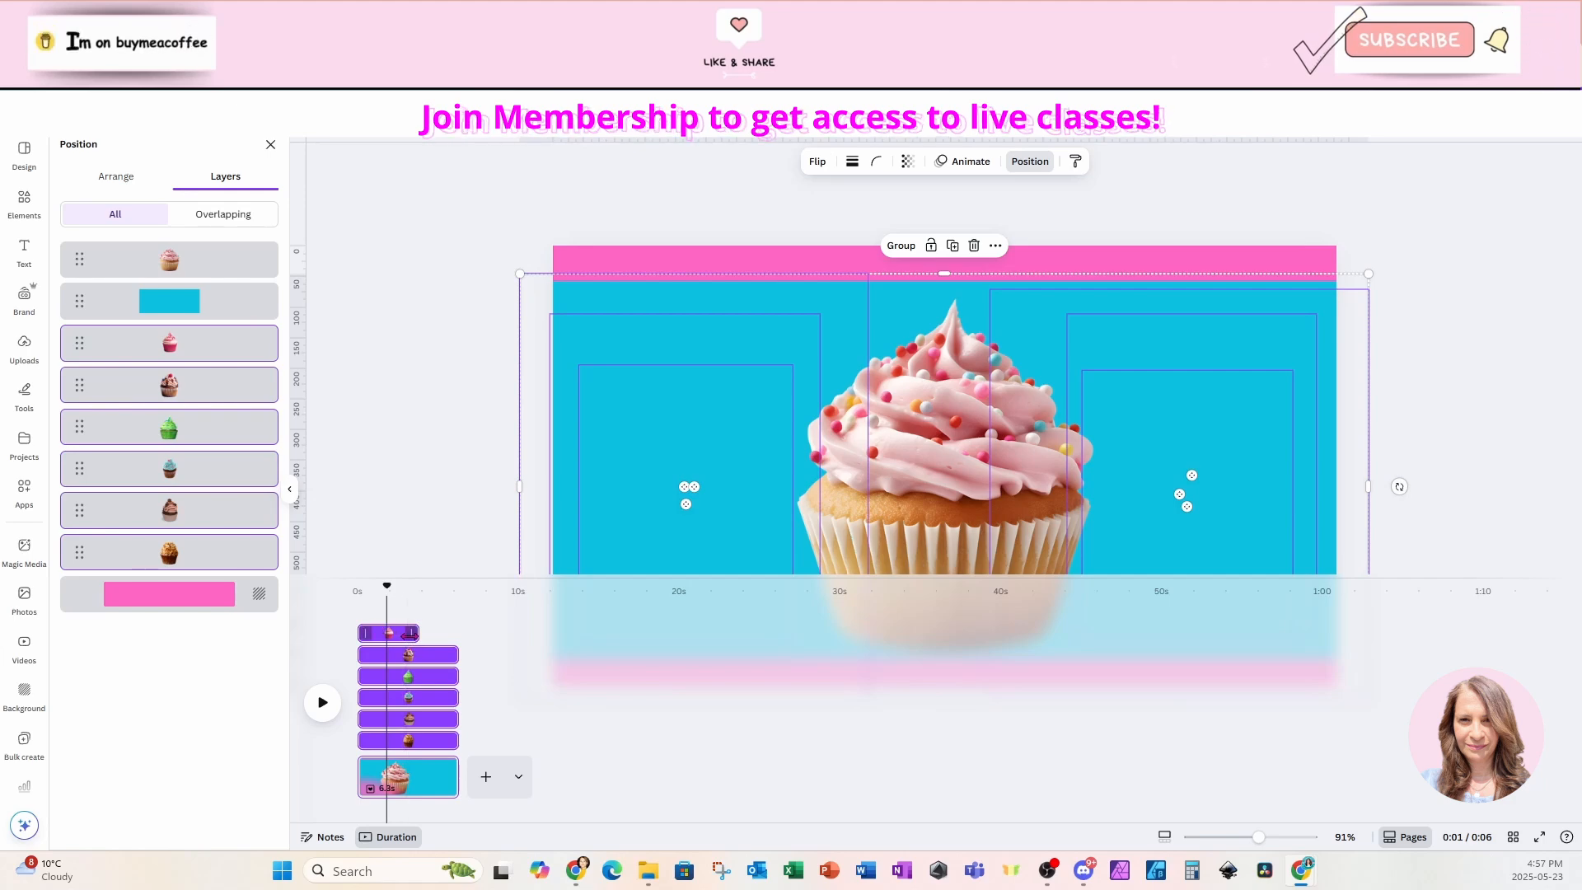
{"action": "left_click_drag", "start_coordinate": [409, 634], "coordinate": [379, 641]}
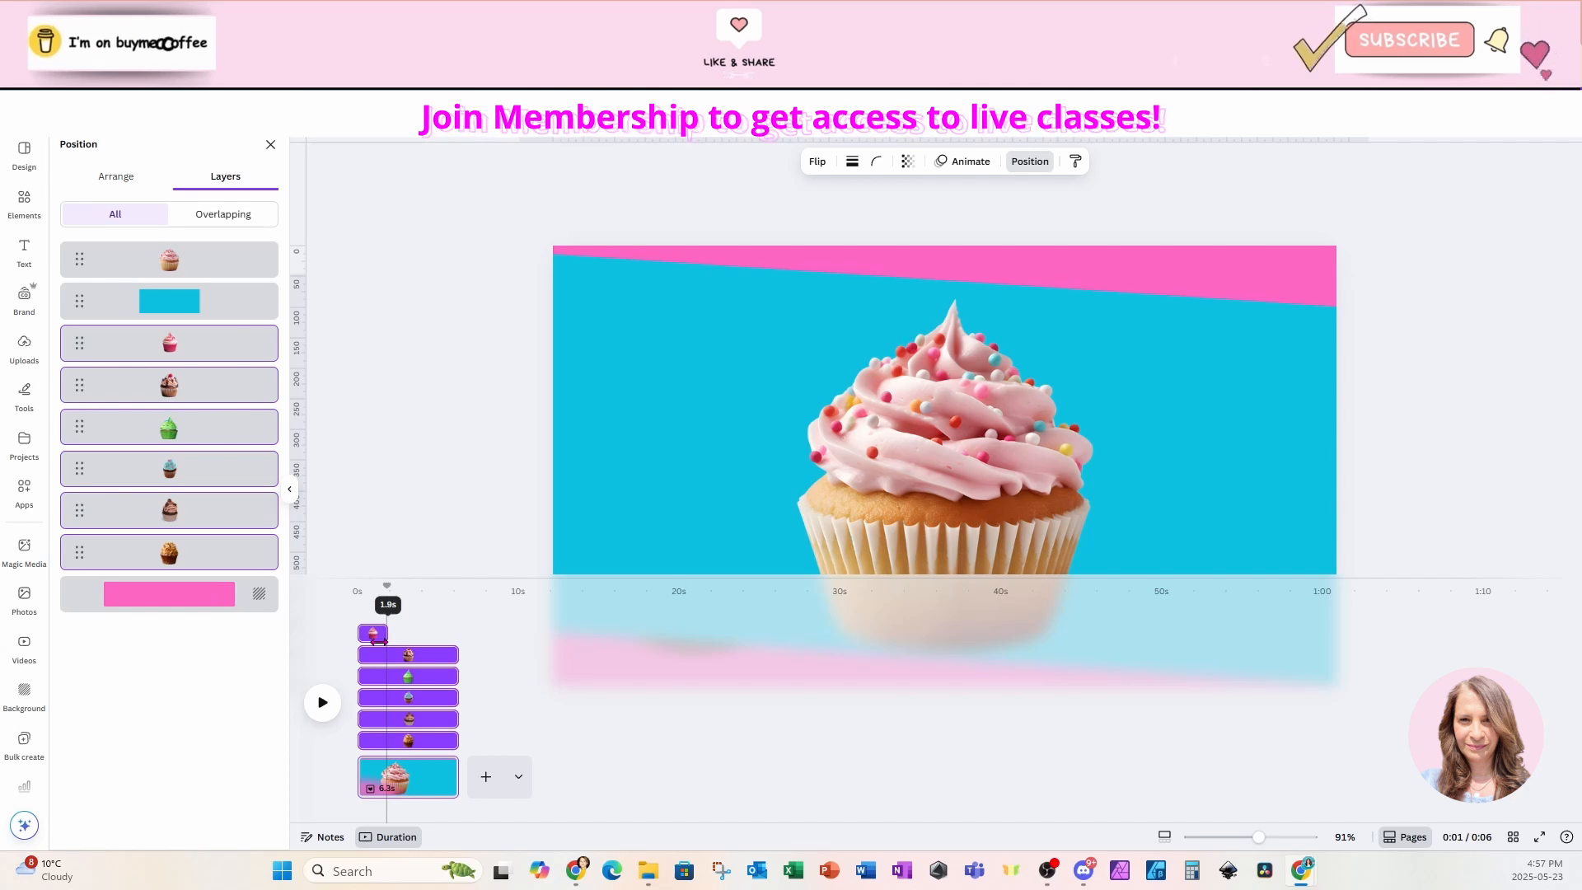
{"action": "left_click_drag", "start_coordinate": [379, 641], "coordinate": [380, 642]}
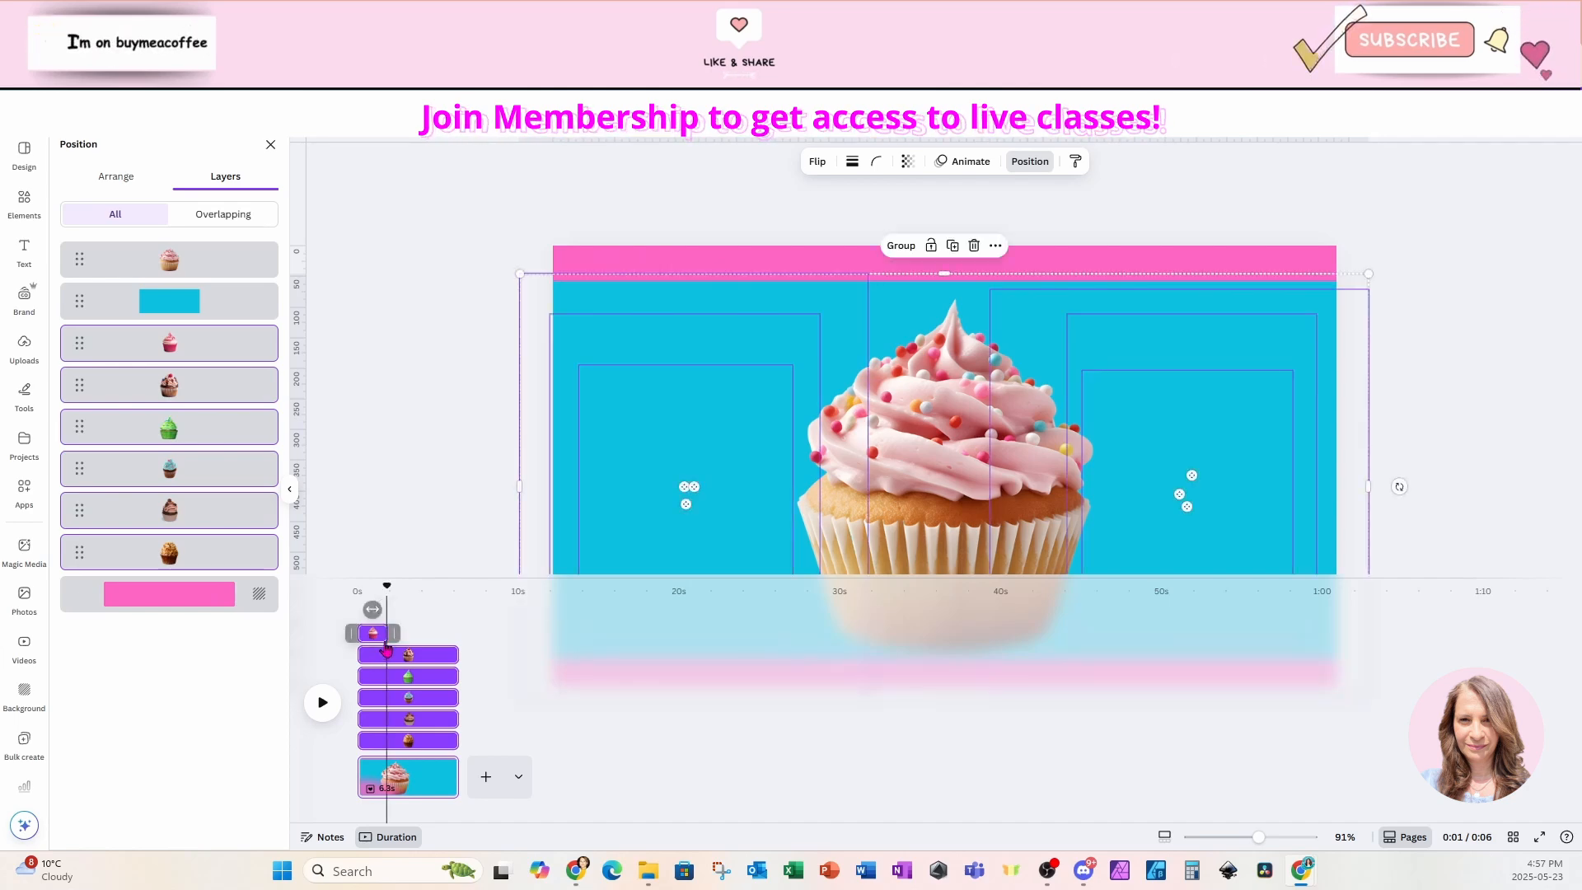
Trim the teal cupcake's clip end to match the length of the pink cupcake's clip
{"action": "left_click", "coordinate": [386, 707]}
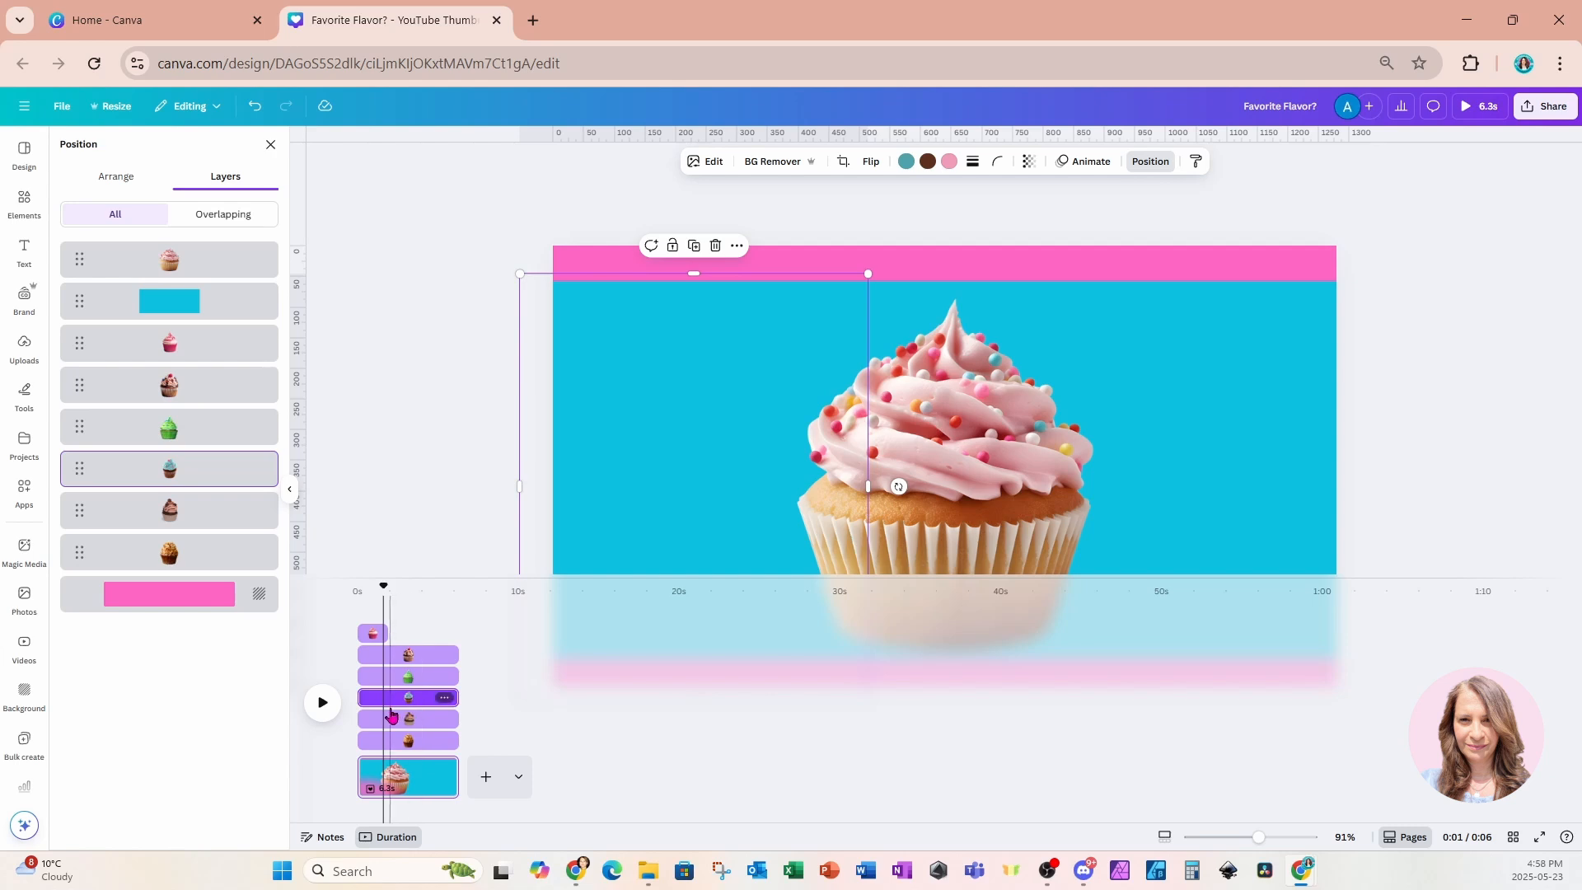
{"action": "left_click", "coordinate": [388, 707]}
{"action": "left_click_drag", "start_coordinate": [454, 697], "coordinate": [392, 720]}
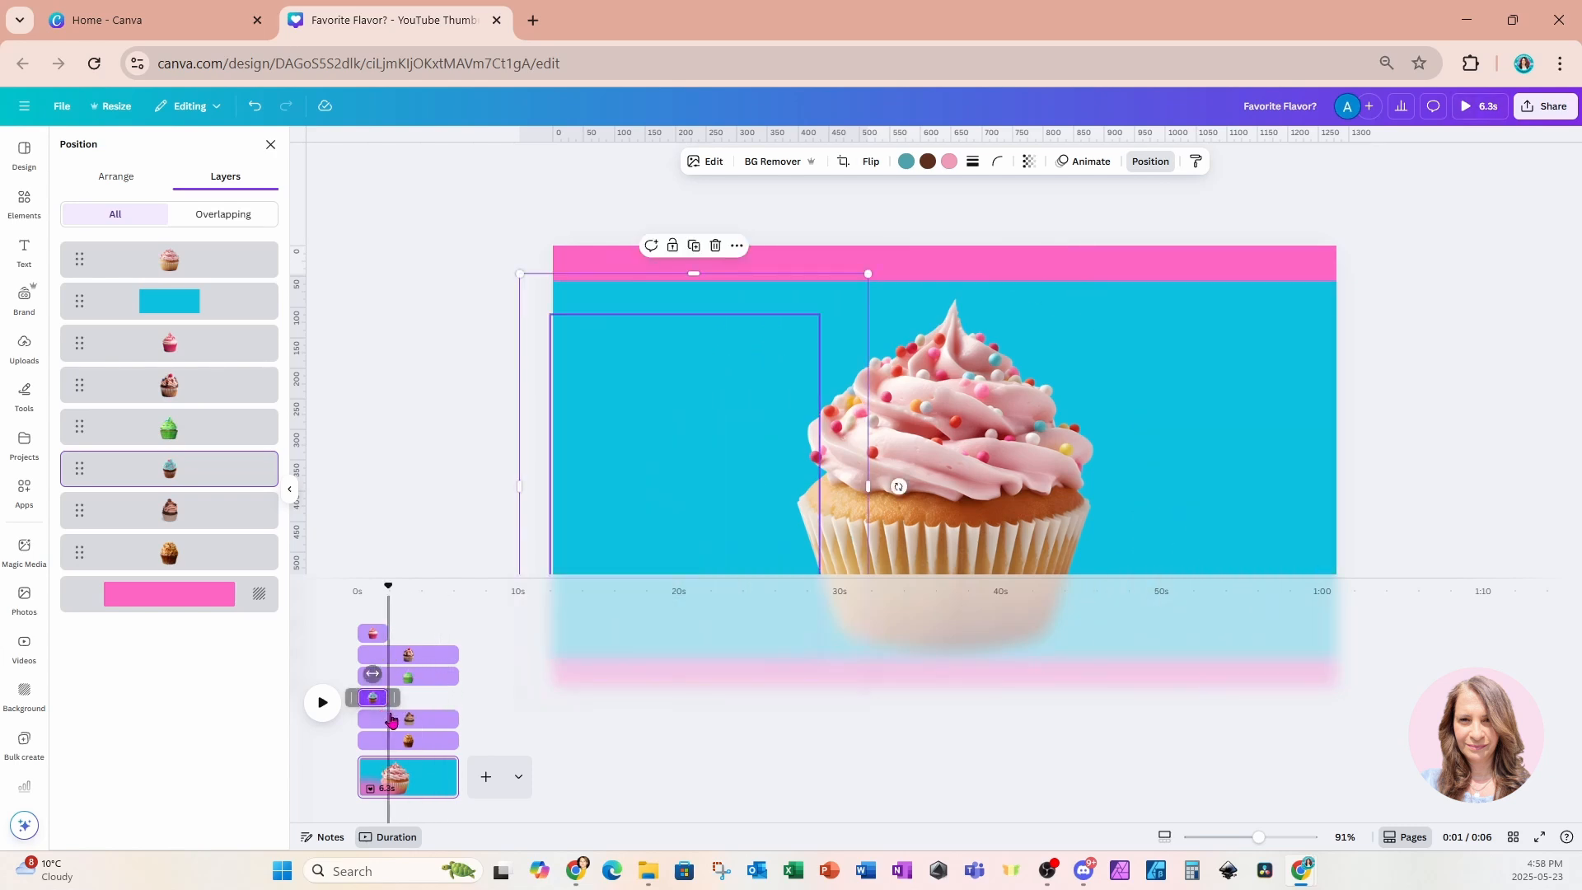
Trim the start of the right-hand sprinkled brown cupcake's clip to 4.4 seconds long, beginning where the pink cupcake's clip ends
{"action": "left_click", "coordinate": [412, 659]}
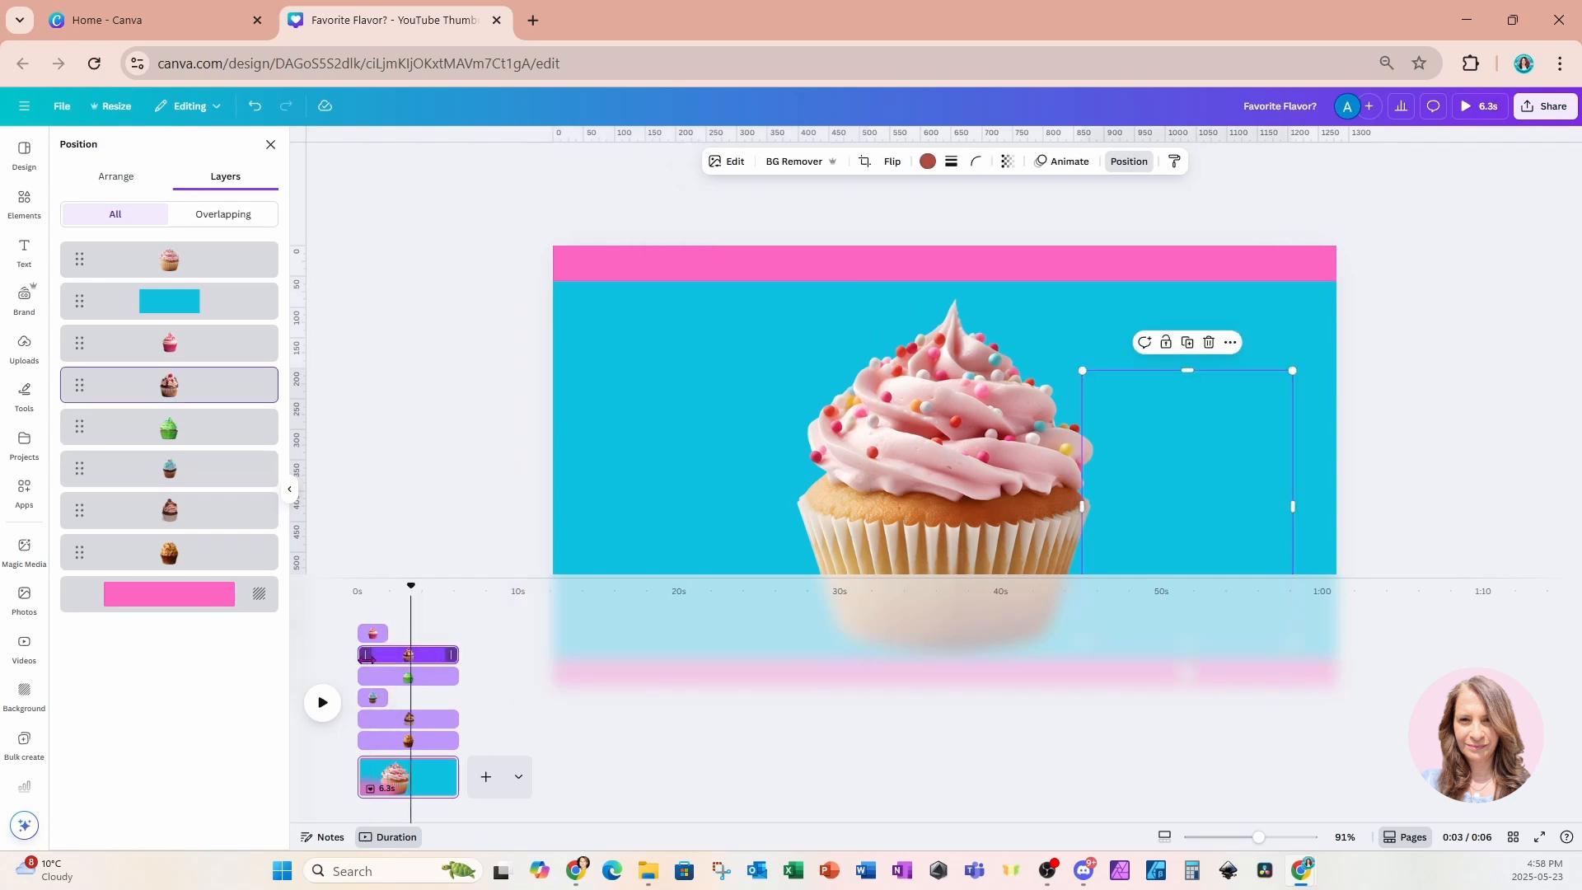
{"action": "left_click_drag", "start_coordinate": [368, 659], "coordinate": [391, 659]}
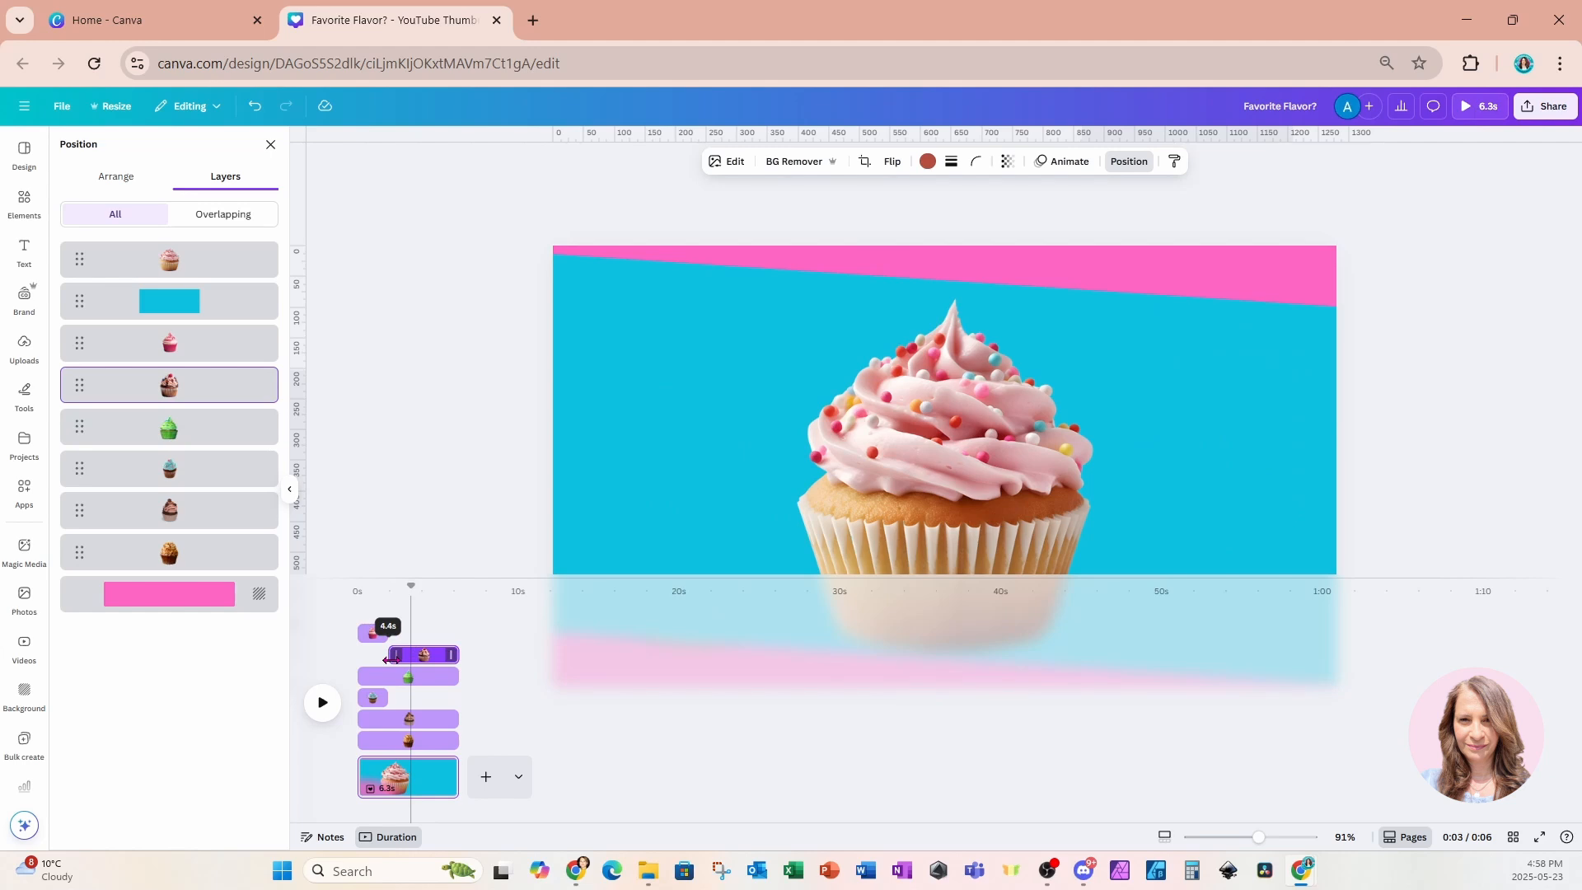
{"action": "left_click_drag", "start_coordinate": [390, 659], "coordinate": [390, 658]}
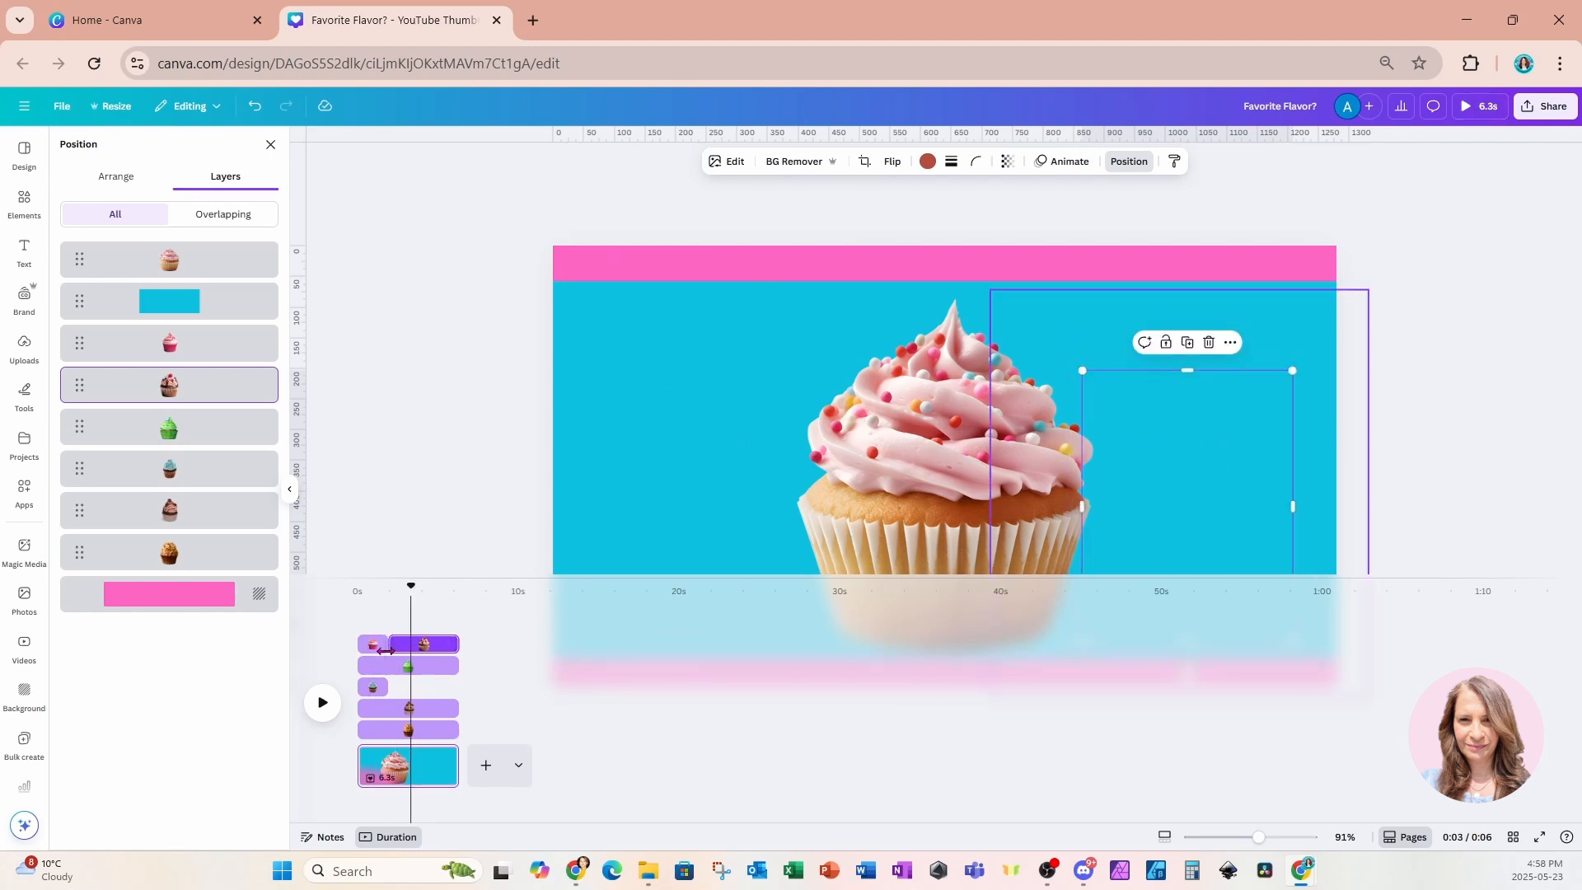
Trim the start of the left-hand chocolate cupcake's clip so it begins where the teal cupcake's clip ends
{"action": "left_click", "coordinate": [395, 710]}
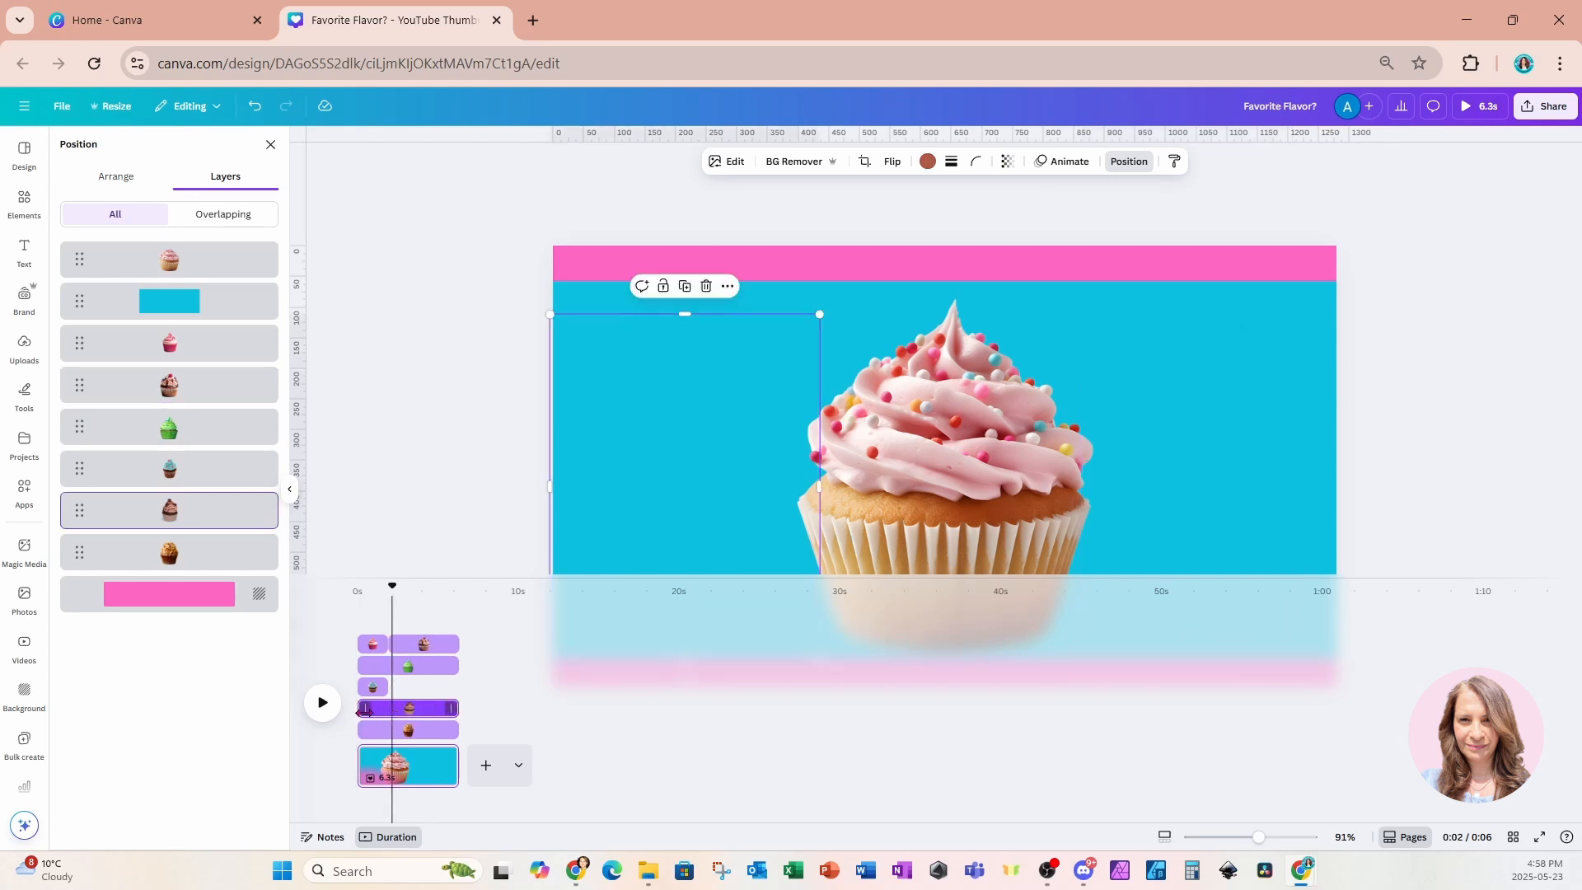
{"action": "left_click_drag", "start_coordinate": [367, 710], "coordinate": [393, 722]}
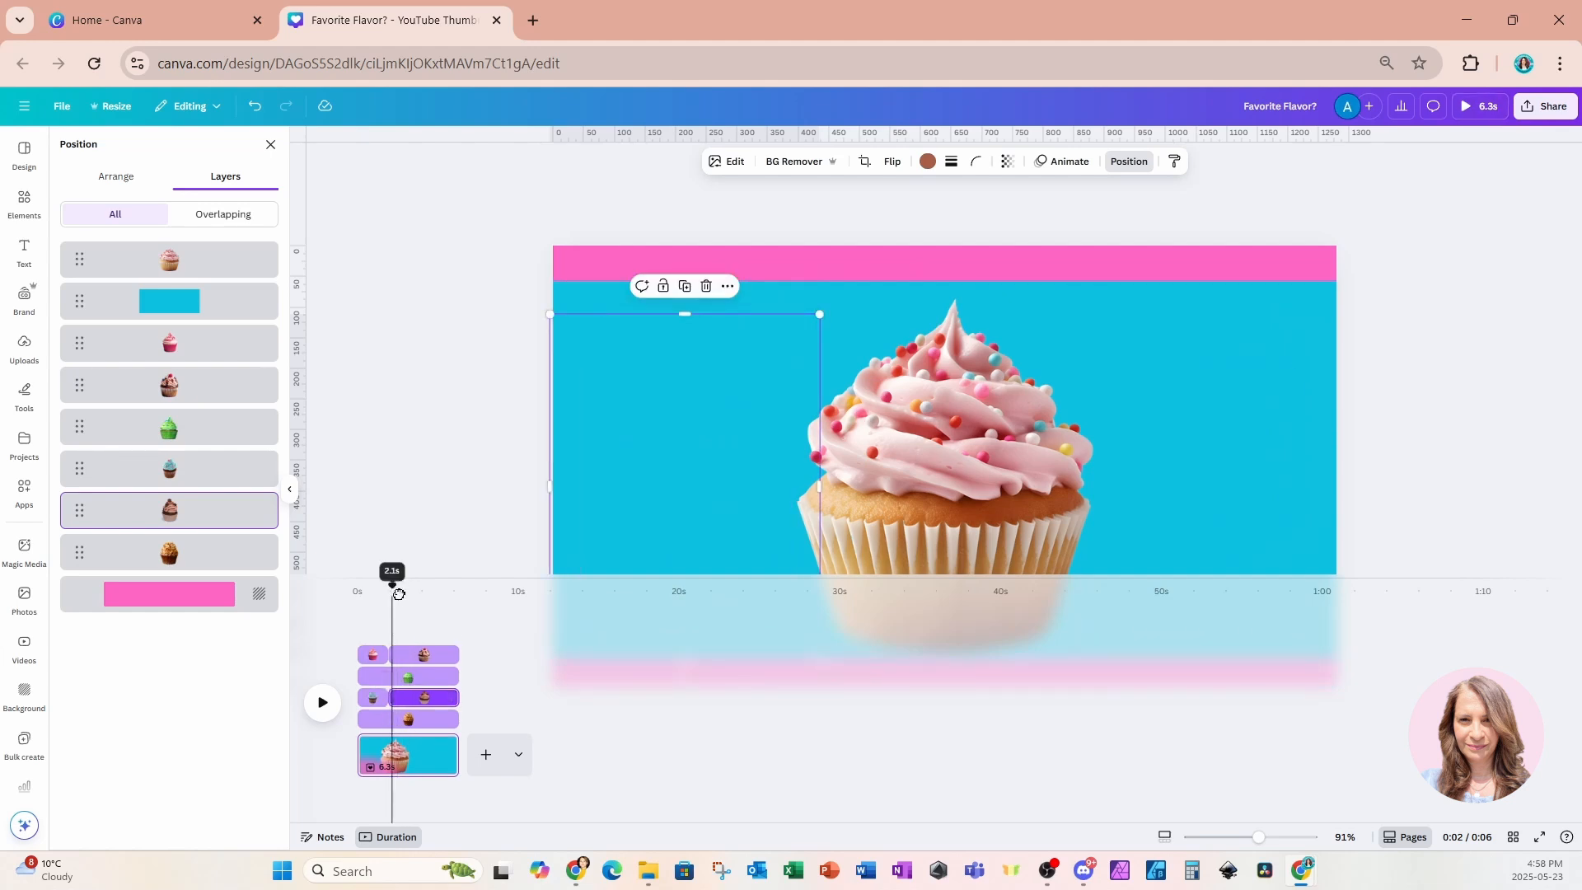
End the right-hand sprinkled brown cupcake's clip at about 3.7 seconds and trim the green cupcake's clip to start there
{"action": "left_click_drag", "start_coordinate": [398, 594], "coordinate": [424, 597]}
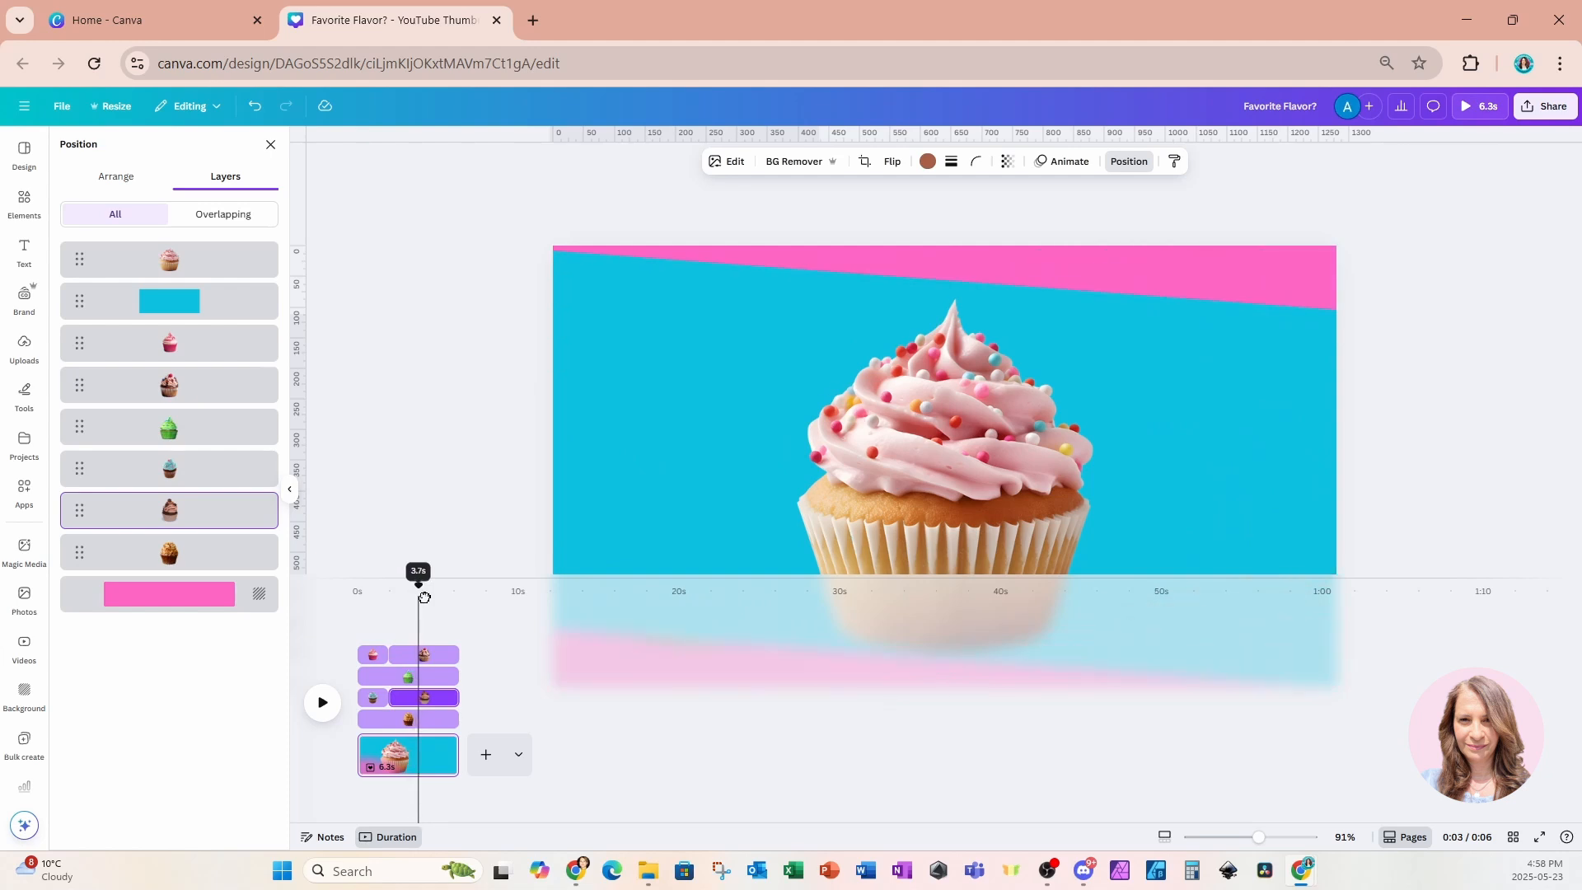
{"action": "left_click", "coordinate": [440, 683]}
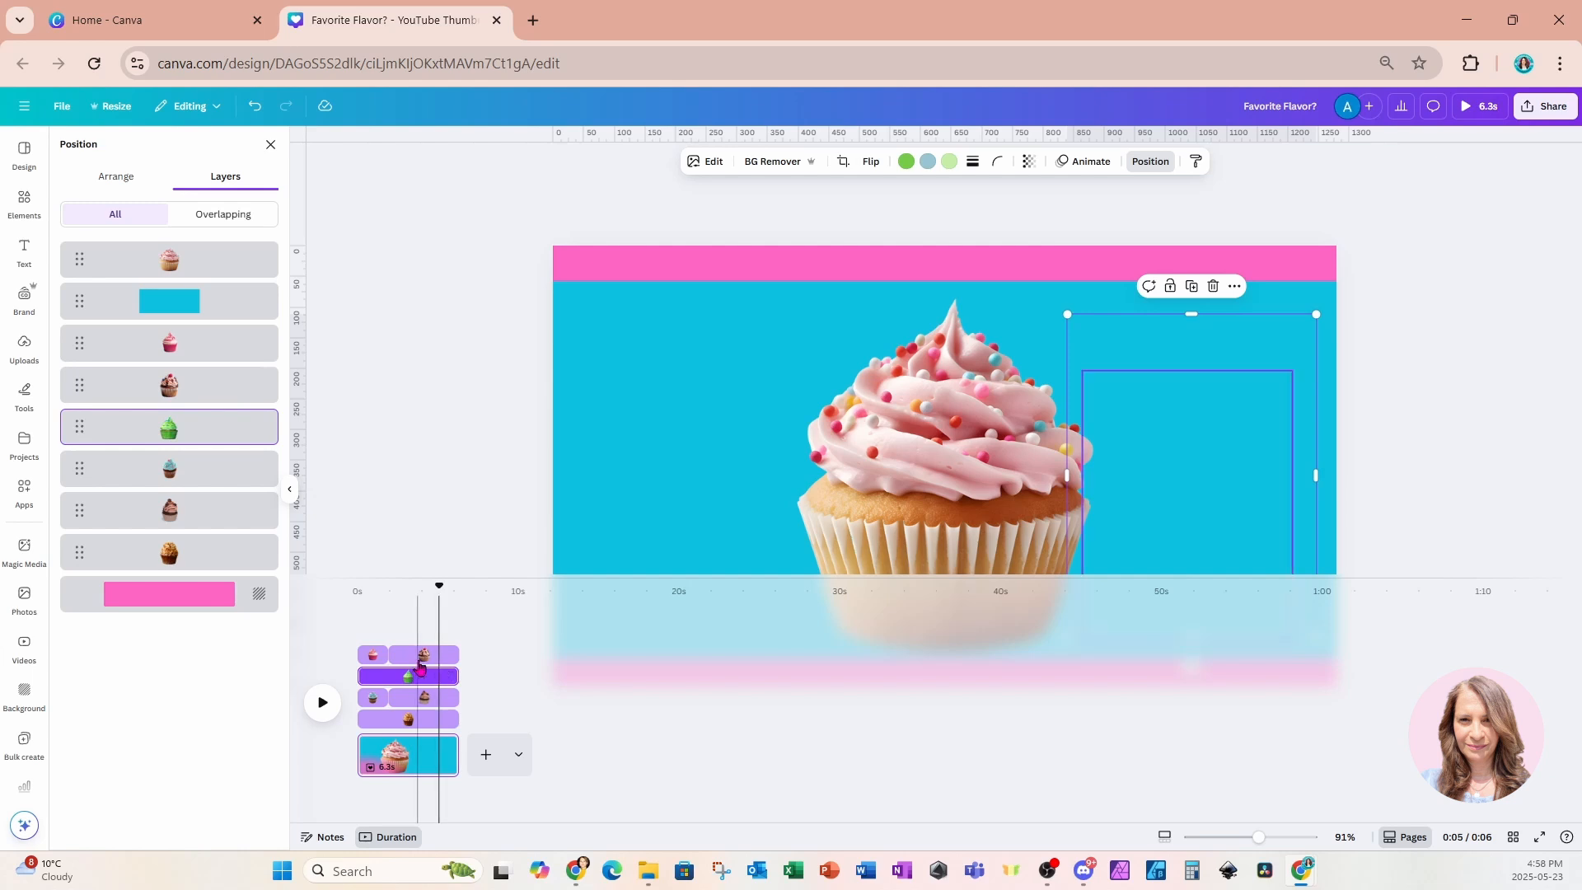
{"action": "left_click", "coordinate": [418, 659]}
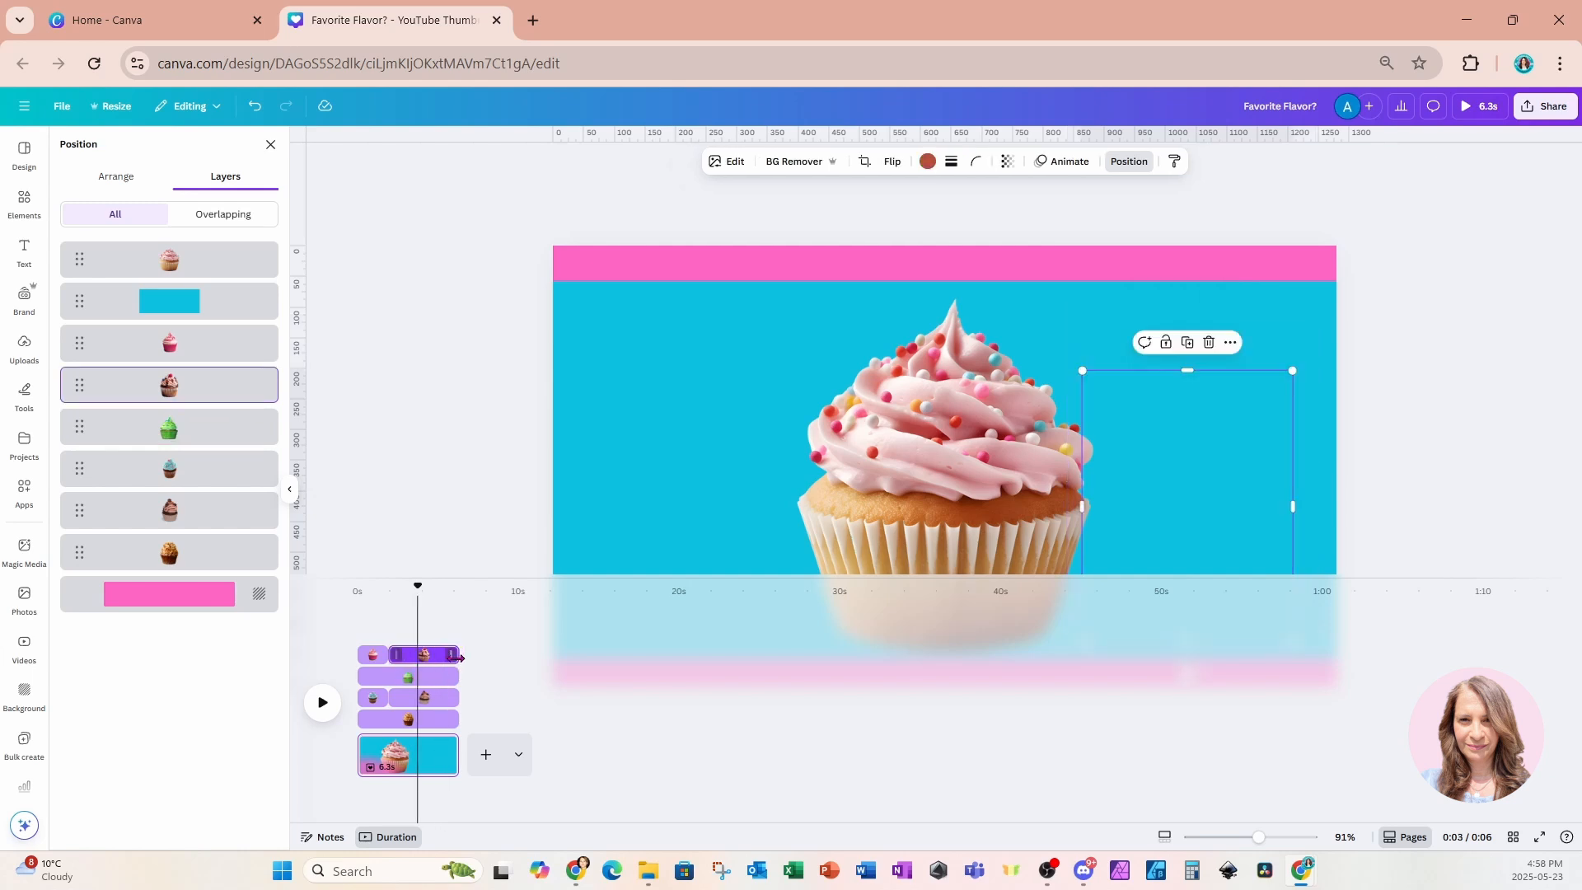
{"action": "left_click_drag", "start_coordinate": [457, 658], "coordinate": [418, 676]}
{"action": "left_click", "coordinate": [430, 675]}
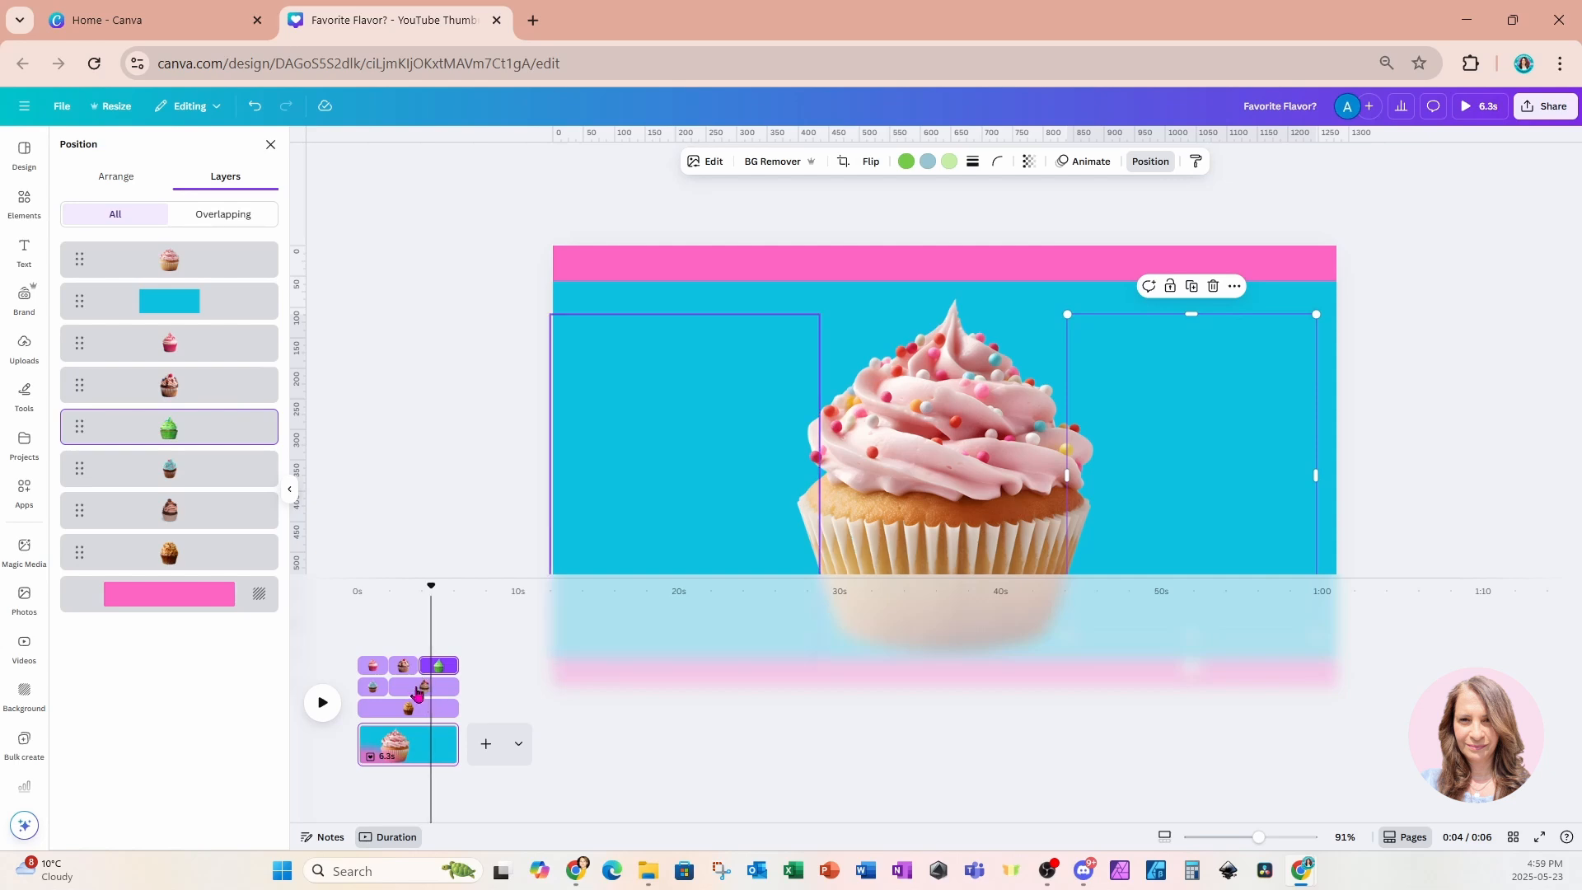
End the left-hand chocolate cupcake's clip level with the sprinkled brown one and trim the golden-brown cupcake's clip to start there
{"action": "left_click", "coordinate": [418, 690]}
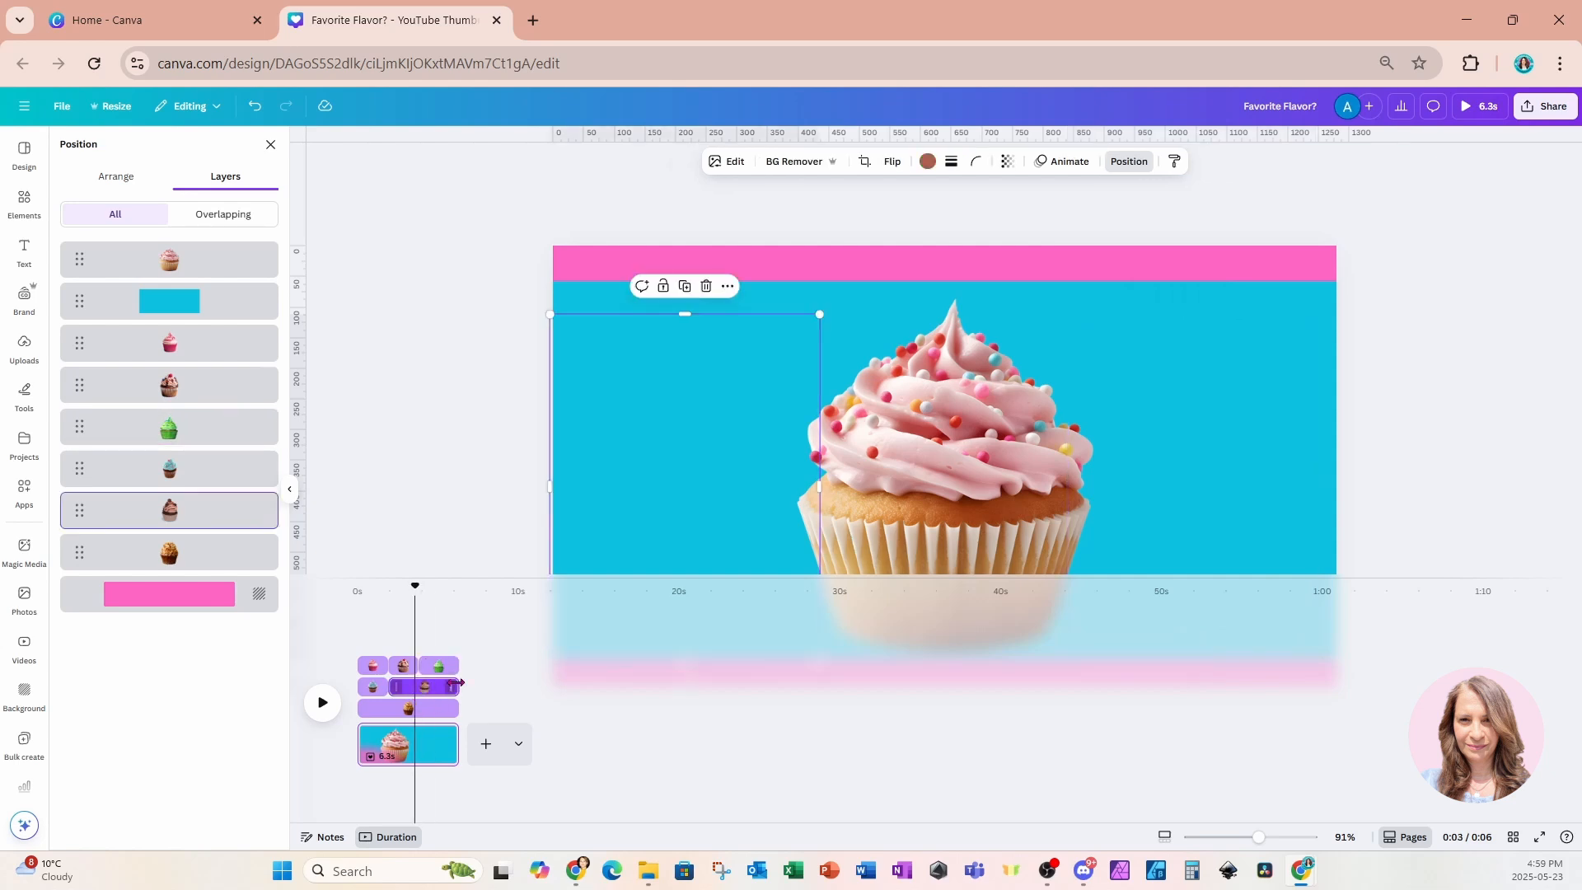
{"action": "left_click_drag", "start_coordinate": [459, 683], "coordinate": [419, 690]}
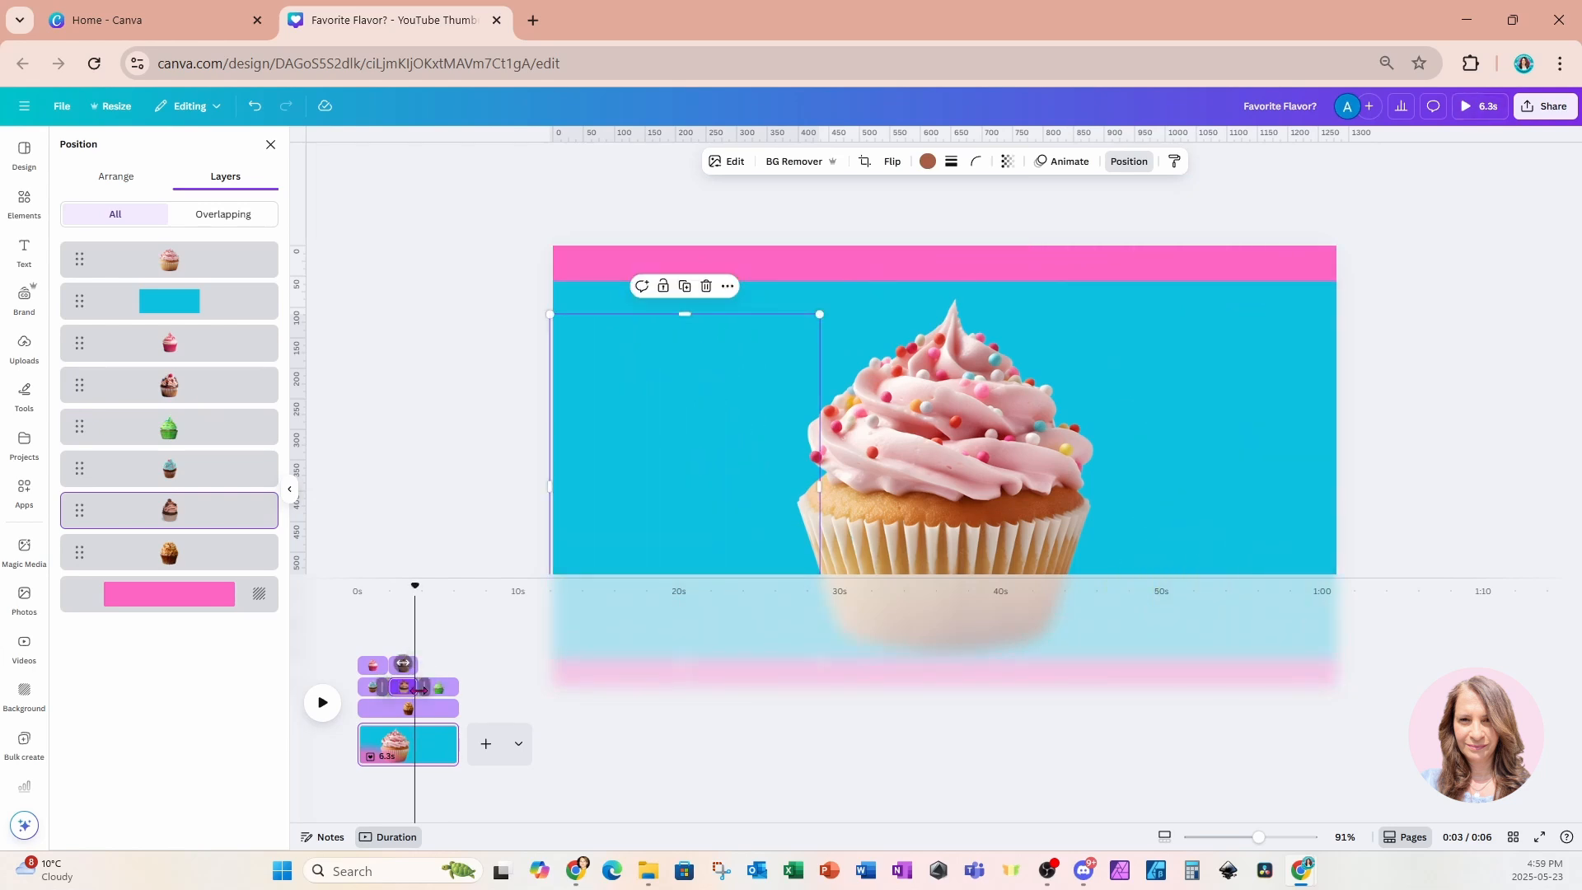
{"action": "left_click", "coordinate": [423, 707]}
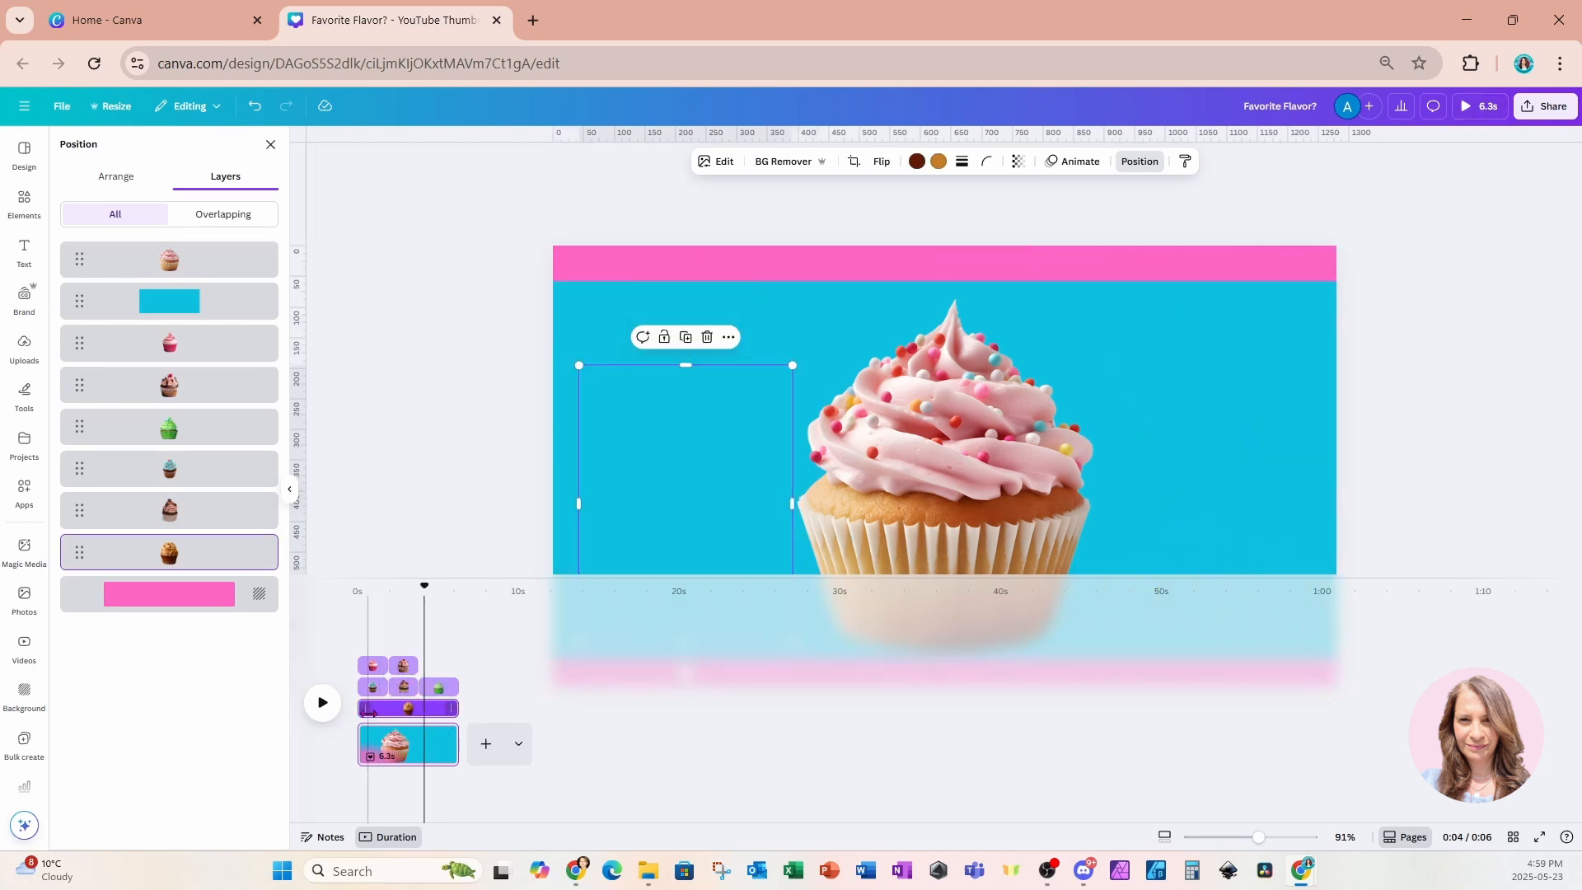
{"action": "left_click_drag", "start_coordinate": [369, 712], "coordinate": [420, 714]}
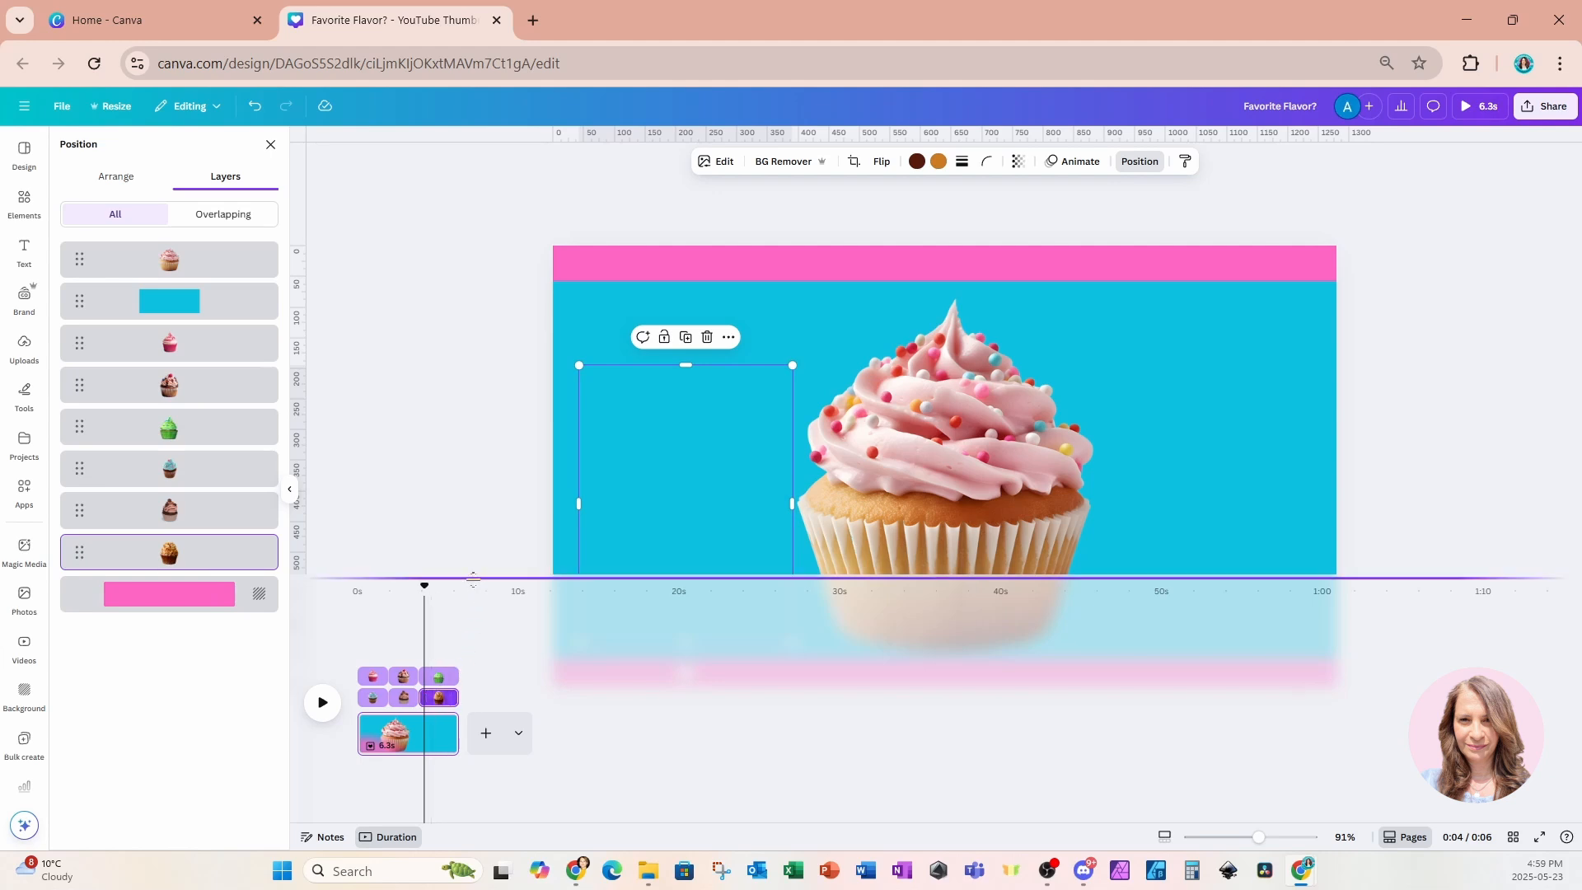
Shrink the timeline area and add a heading that reads "Favorite Flavor?"
{"action": "left_click_drag", "start_coordinate": [475, 580], "coordinate": [448, 764]}
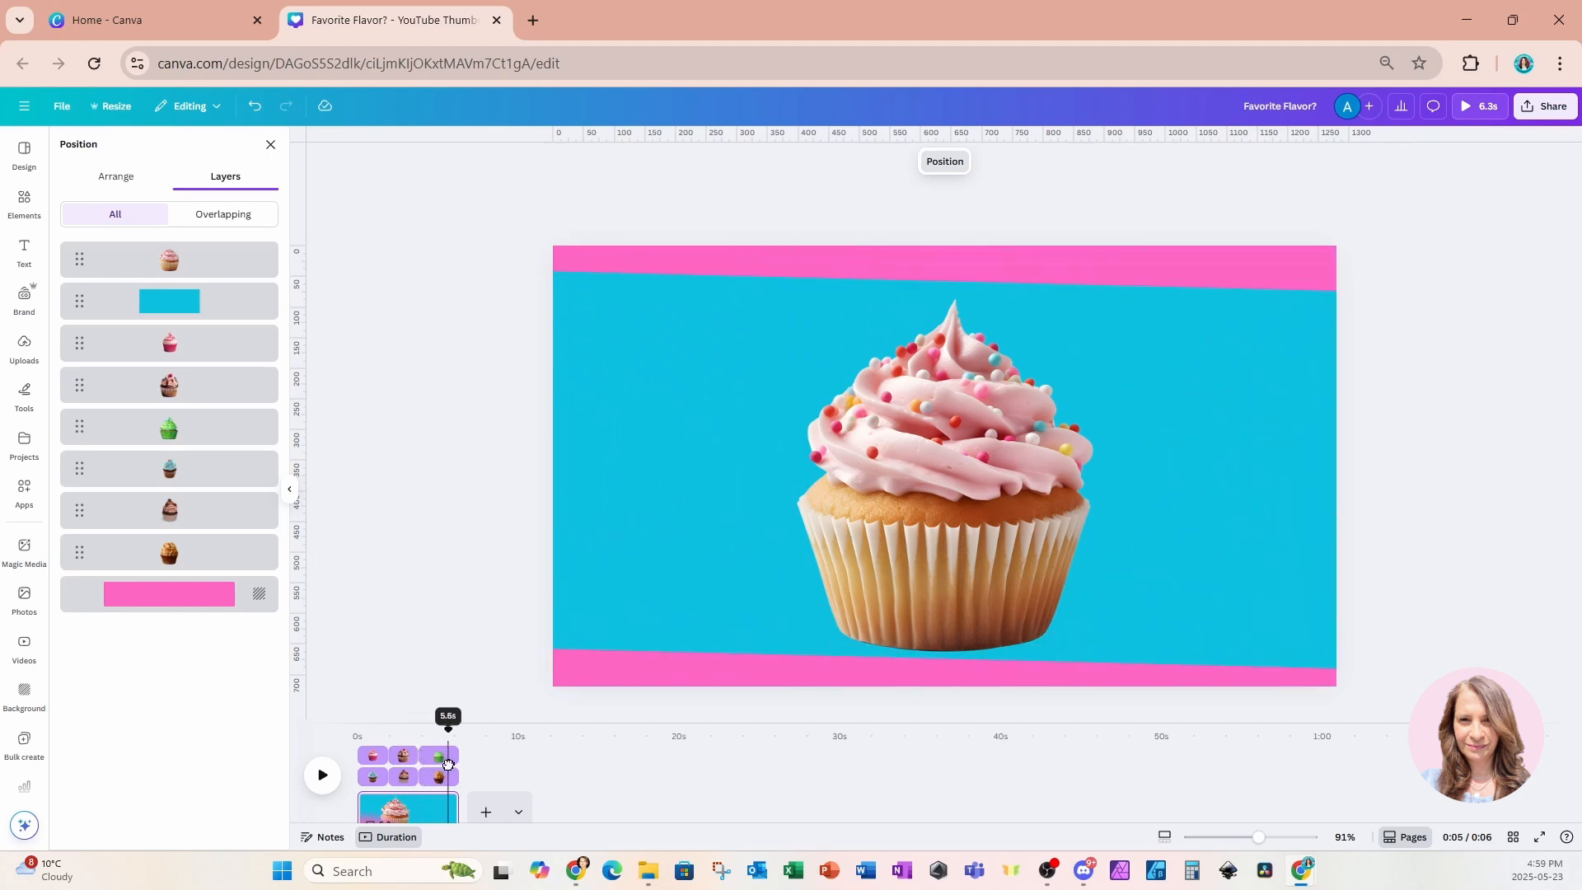
{"action": "left_click", "coordinate": [619, 608]}
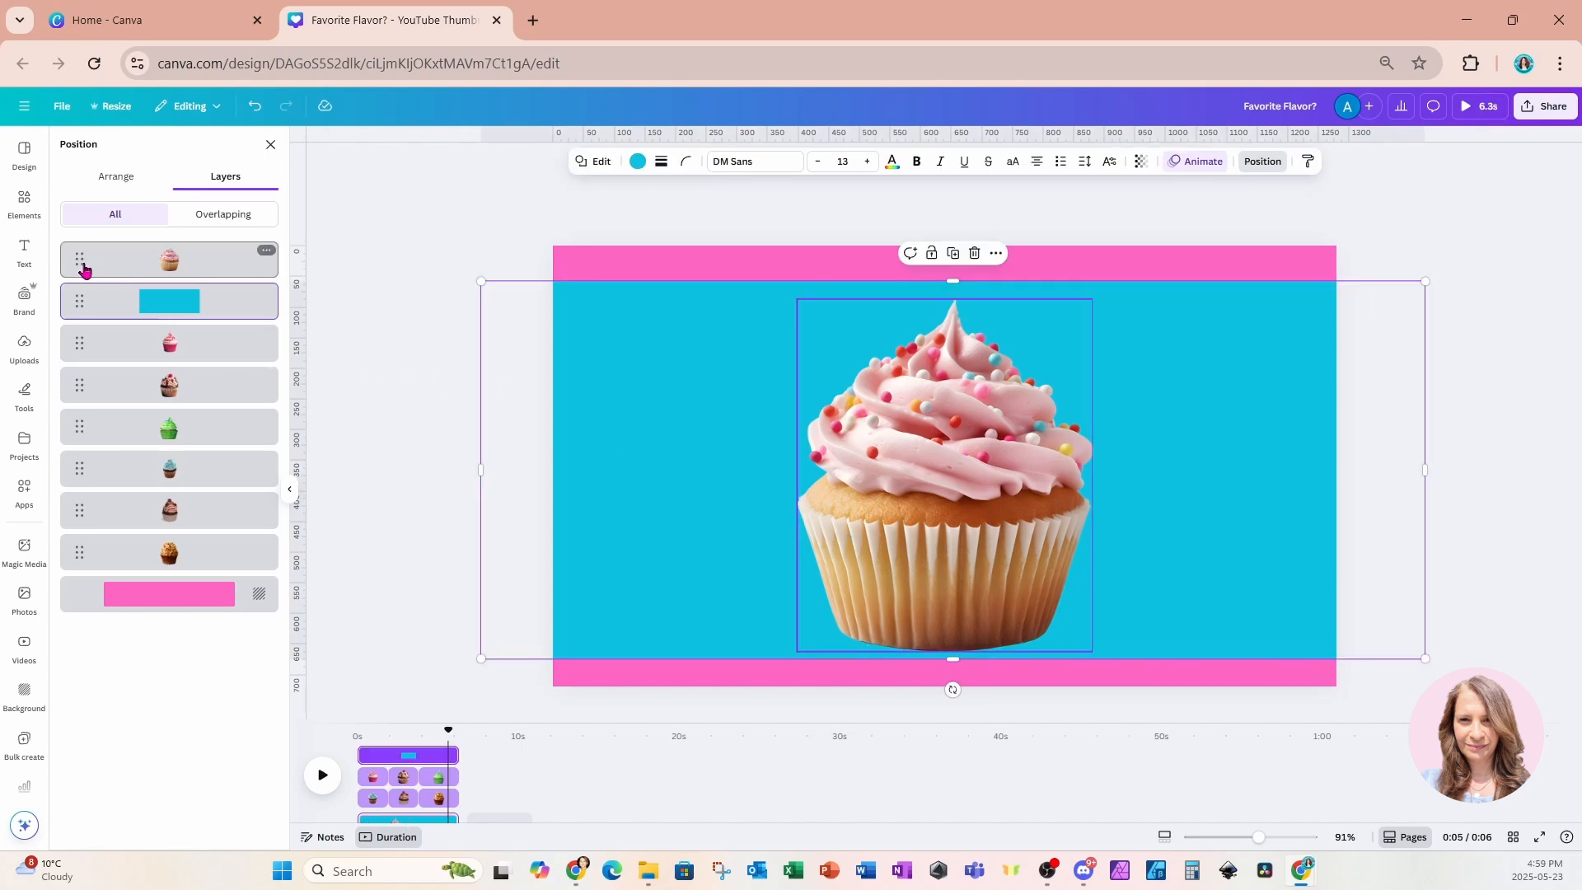
{"action": "left_click", "coordinate": [30, 260]}
{"action": "left_click", "coordinate": [94, 286]}
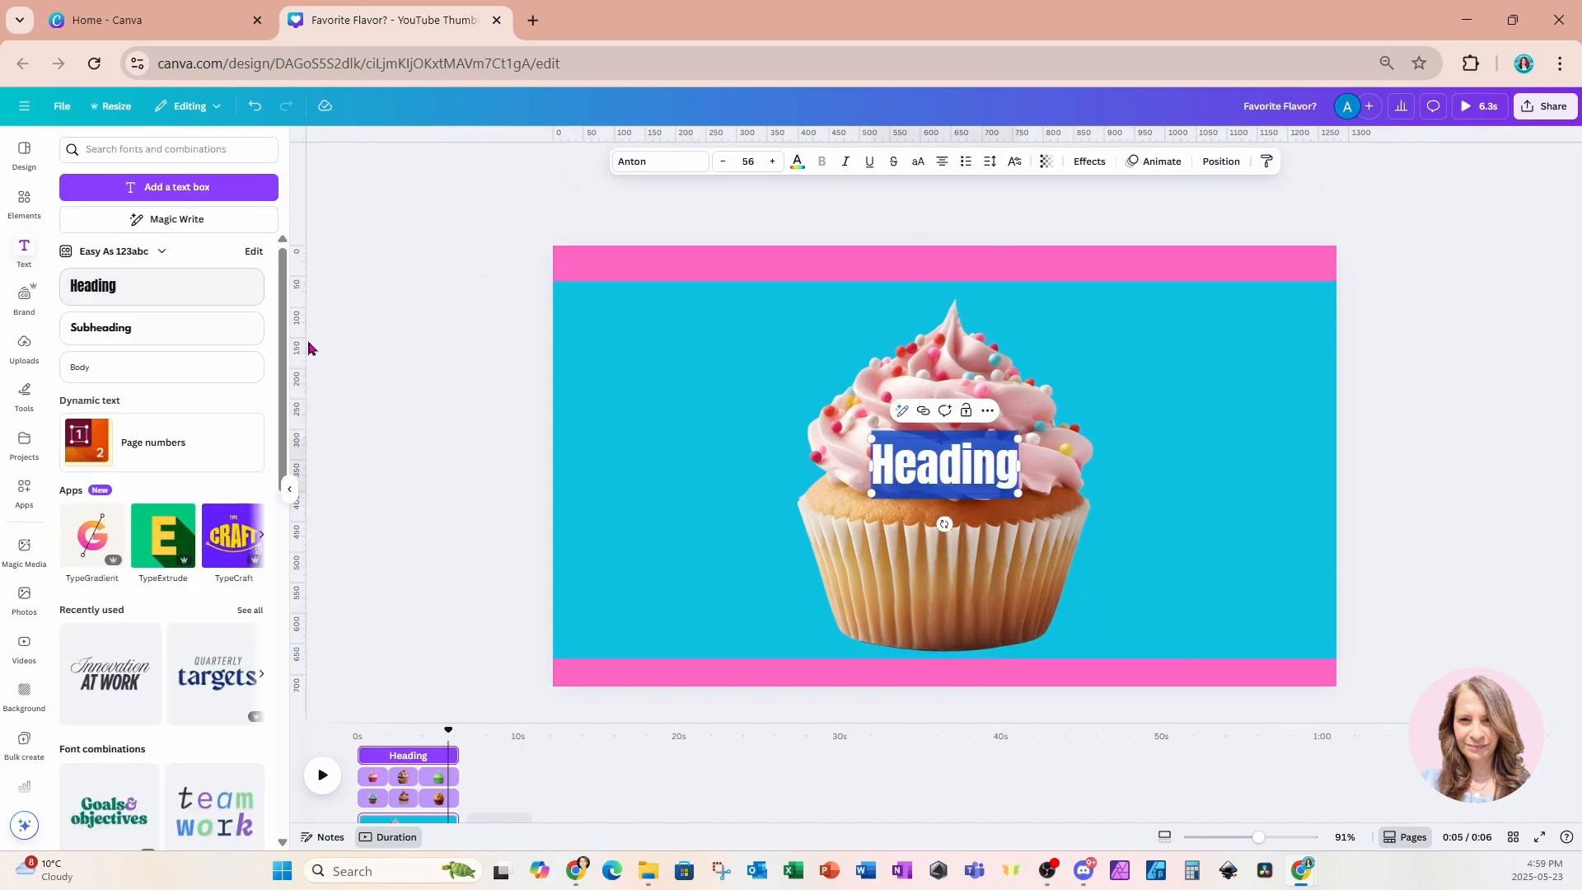
{"action": "type", "text": "F"}
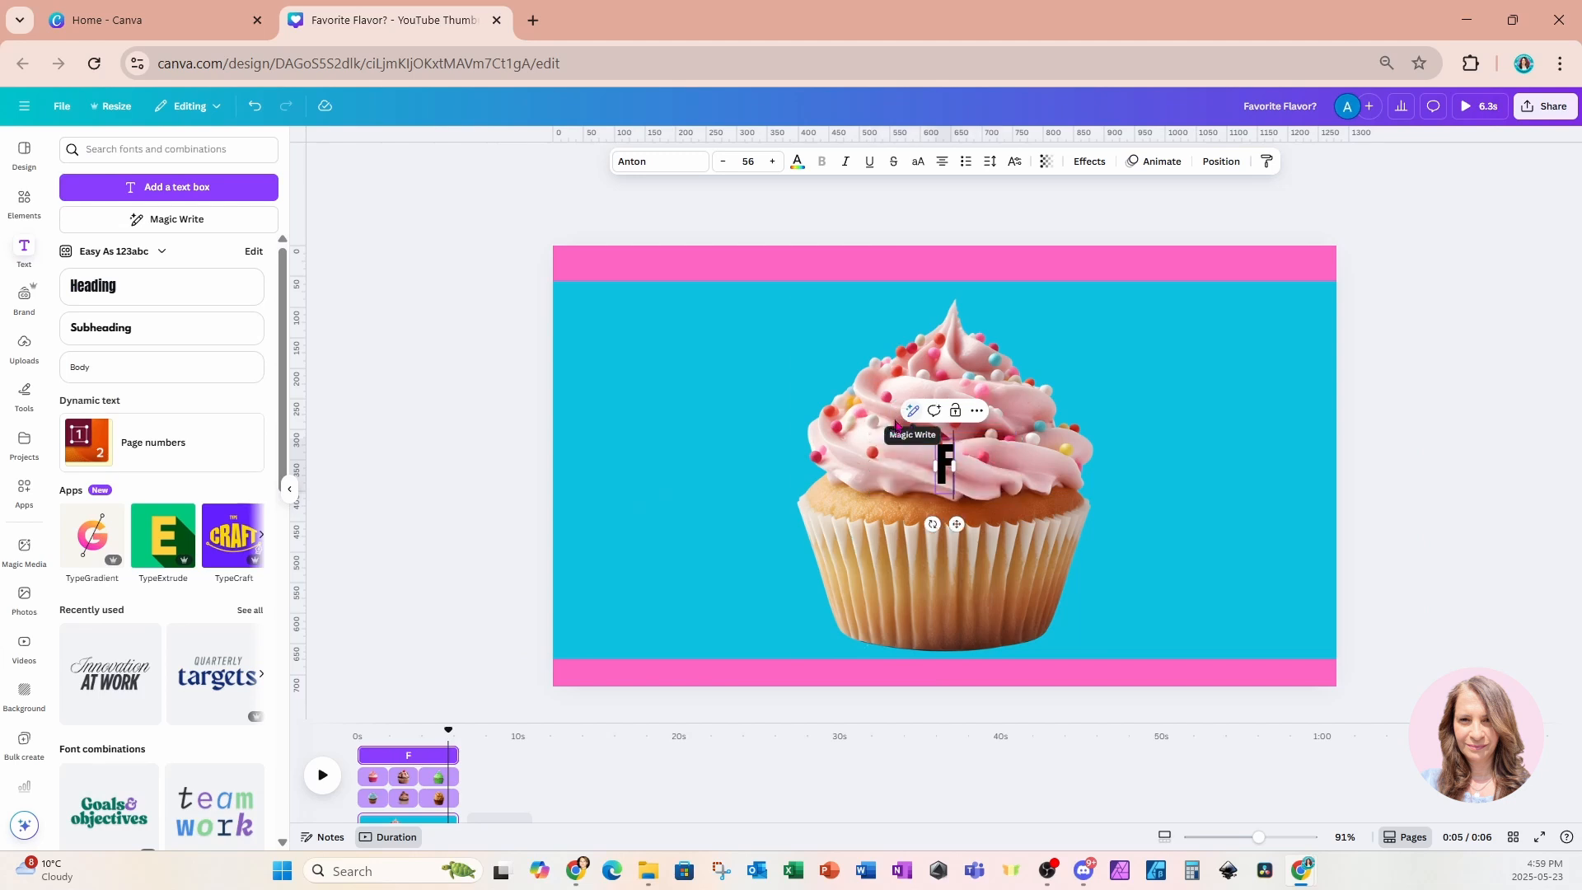
{"action": "type", "text": "avorite Flavor"}
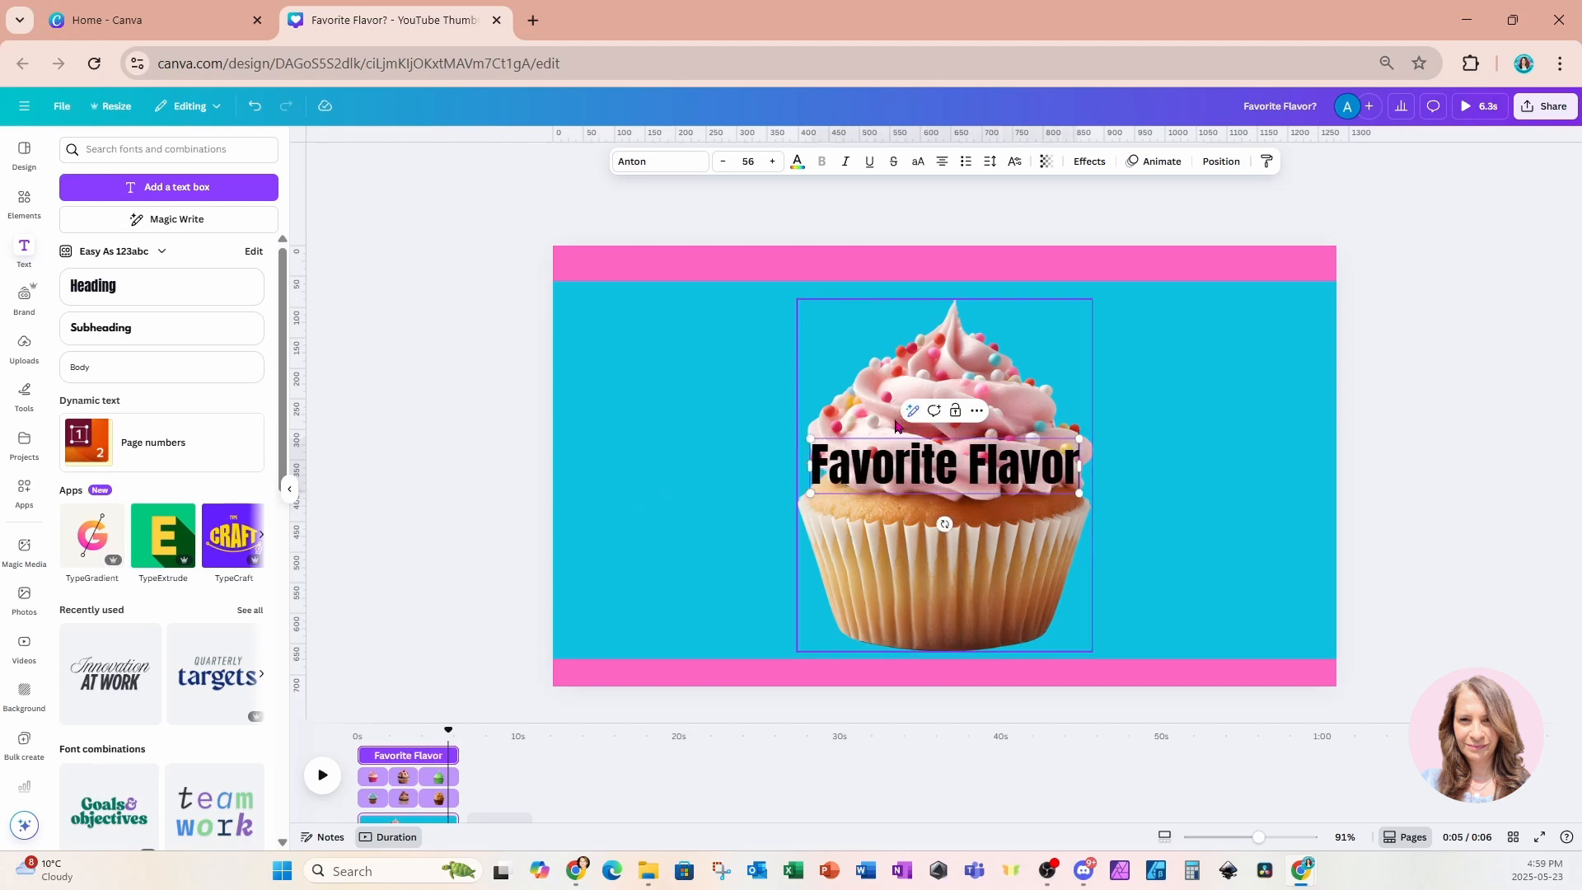
{"action": "type", "text": "?"}
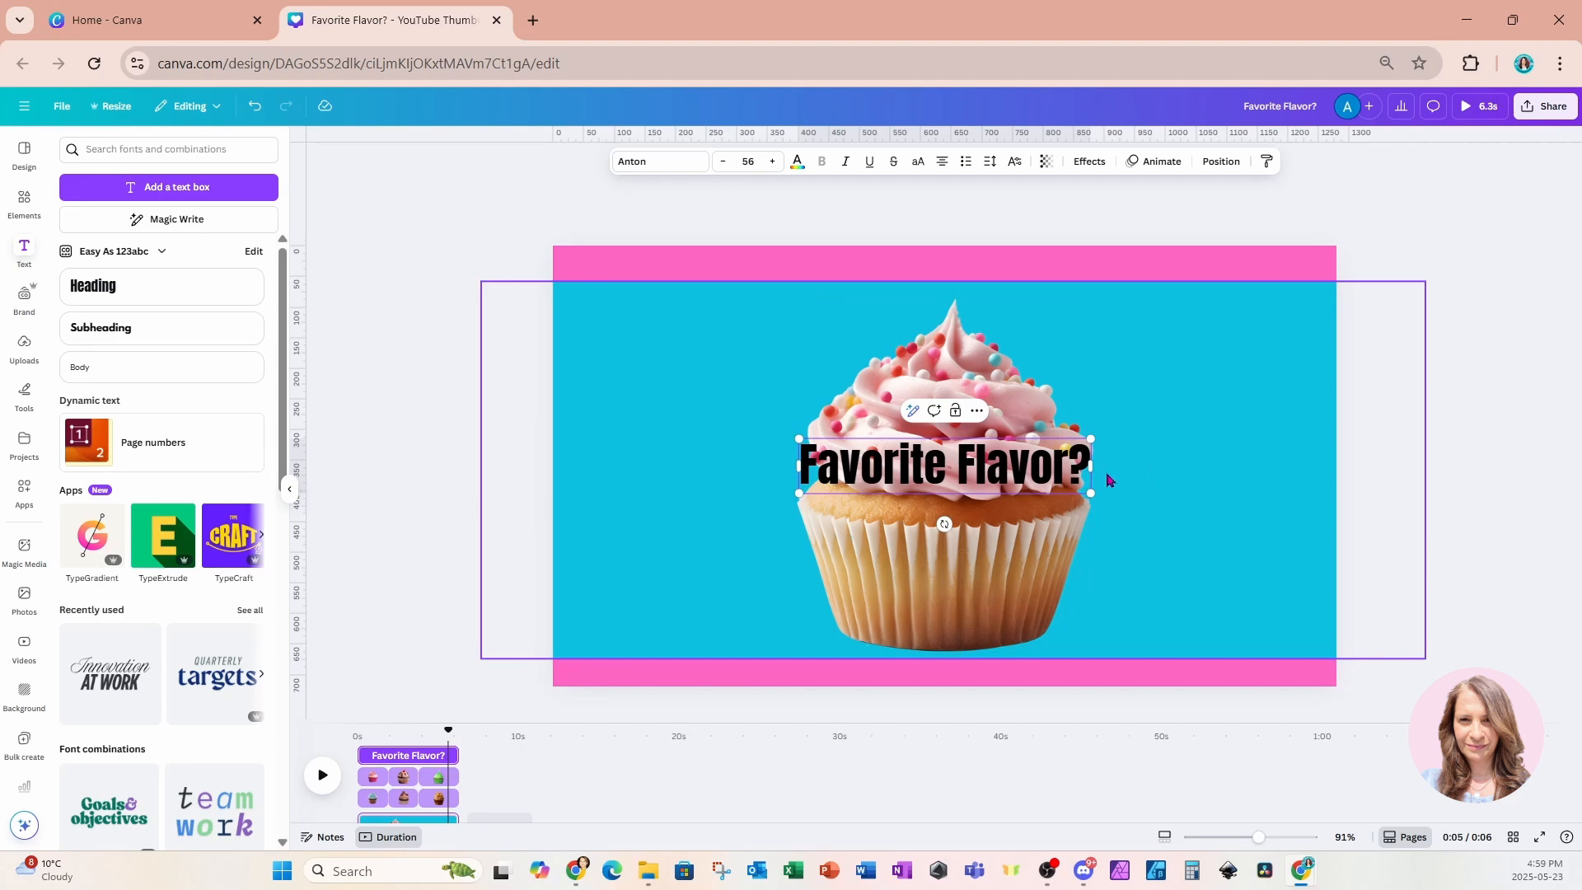
Move the heading up over the tip of the central cupcake and color its text white
{"action": "left_click", "coordinate": [1150, 489]}
{"action": "left_click_drag", "start_coordinate": [1084, 478], "coordinate": [1061, 333]}
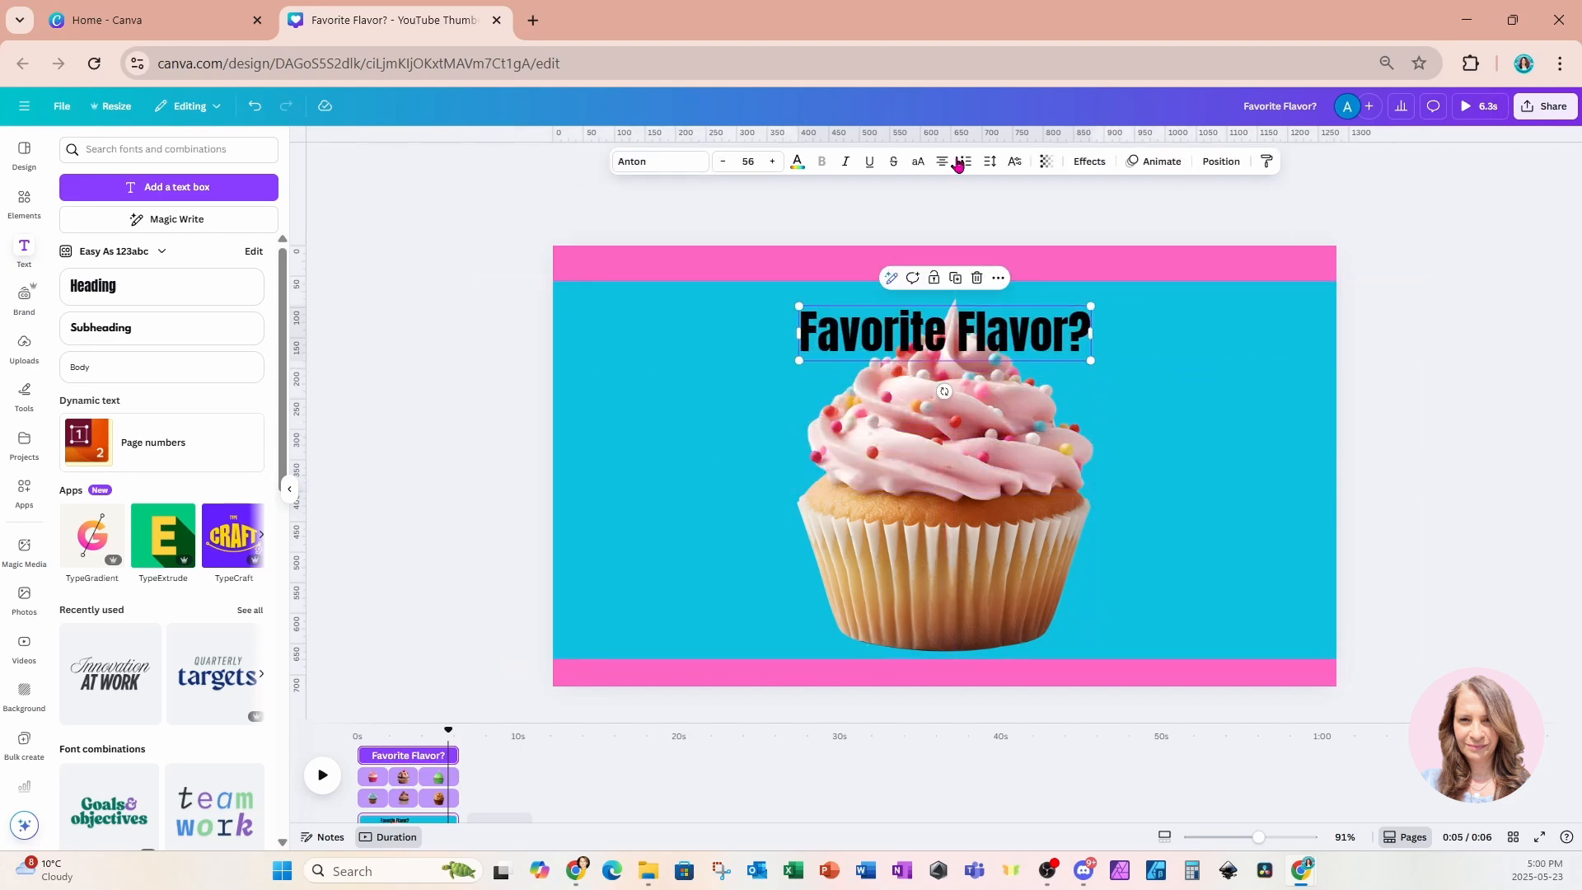
{"action": "left_click", "coordinate": [795, 165]}
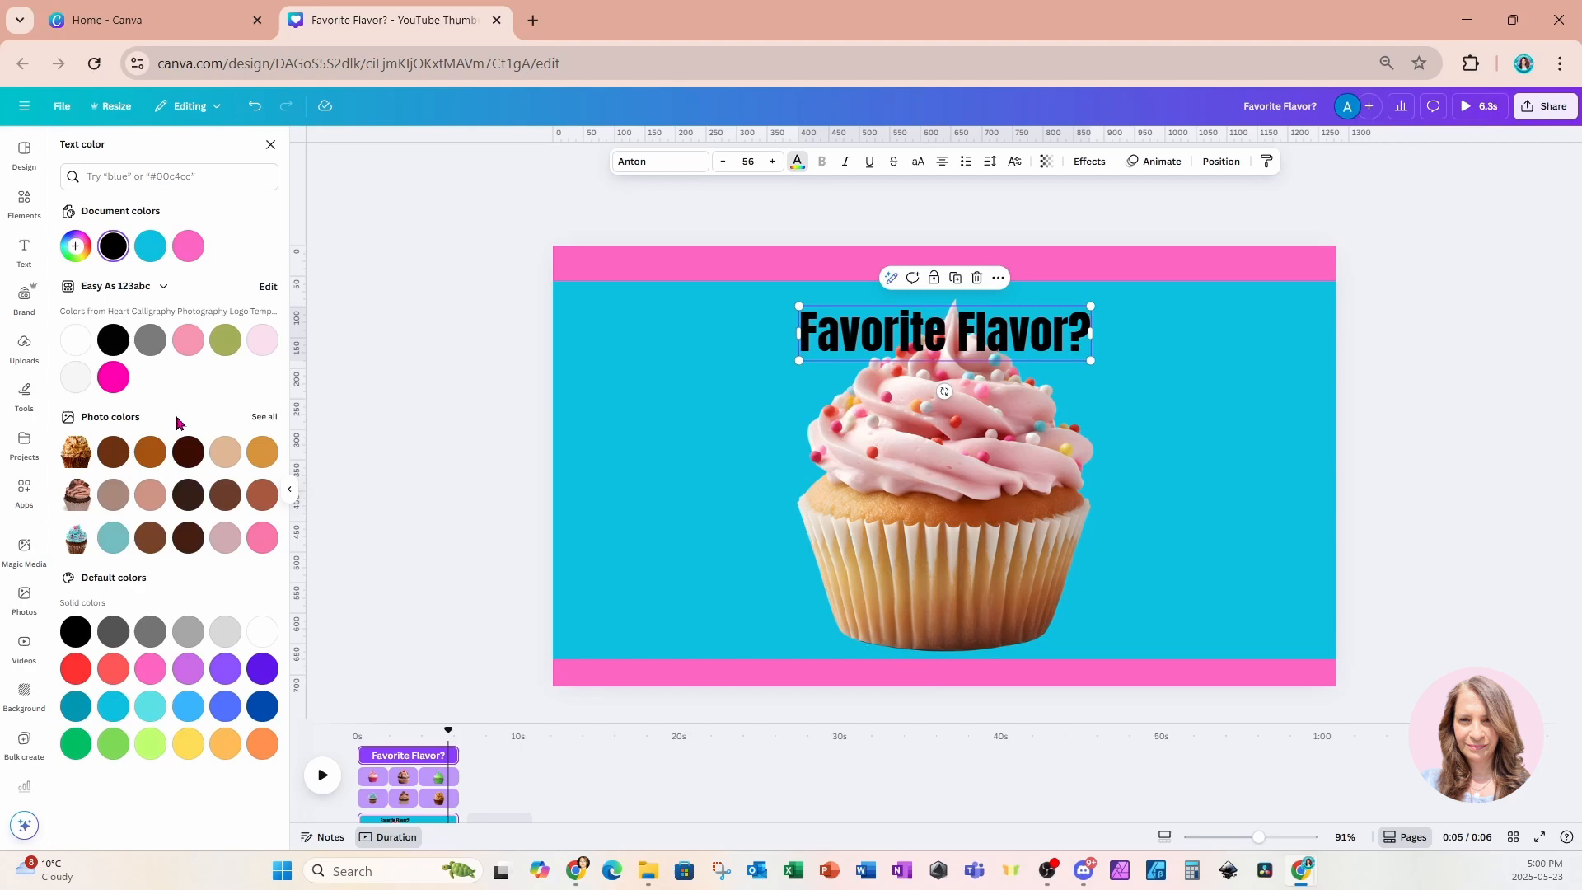
{"action": "left_click", "coordinate": [75, 339]}
Duplicate the heading directly below the original and give the original a black Shadow effect with transparency 84 and blur 24
{"action": "left_click", "coordinate": [955, 278]}
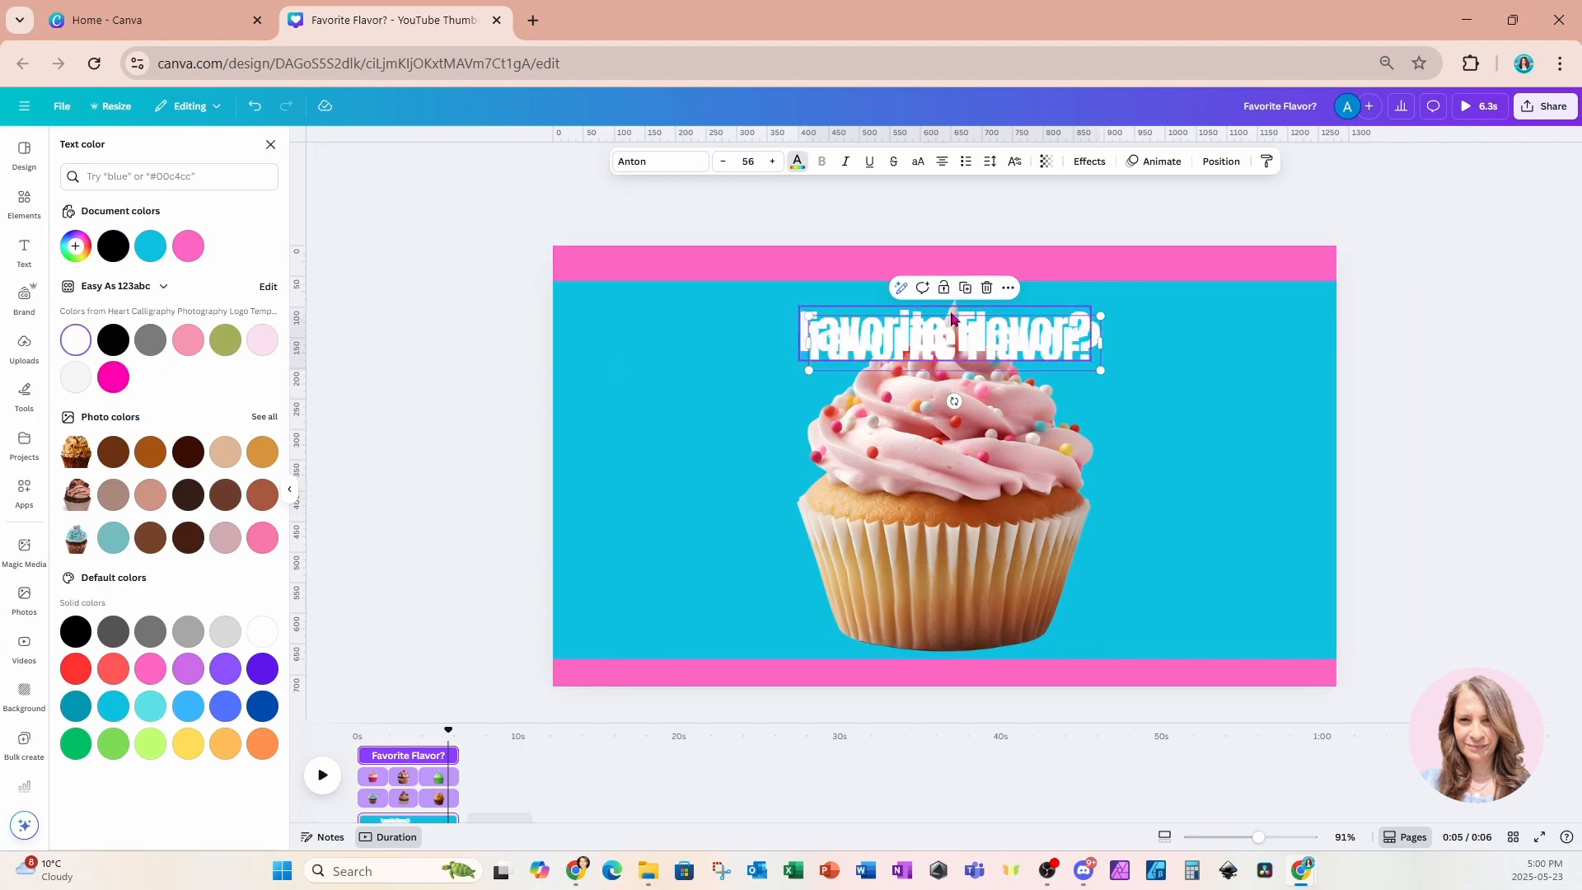
{"action": "left_click_drag", "start_coordinate": [952, 346], "coordinate": [940, 378]}
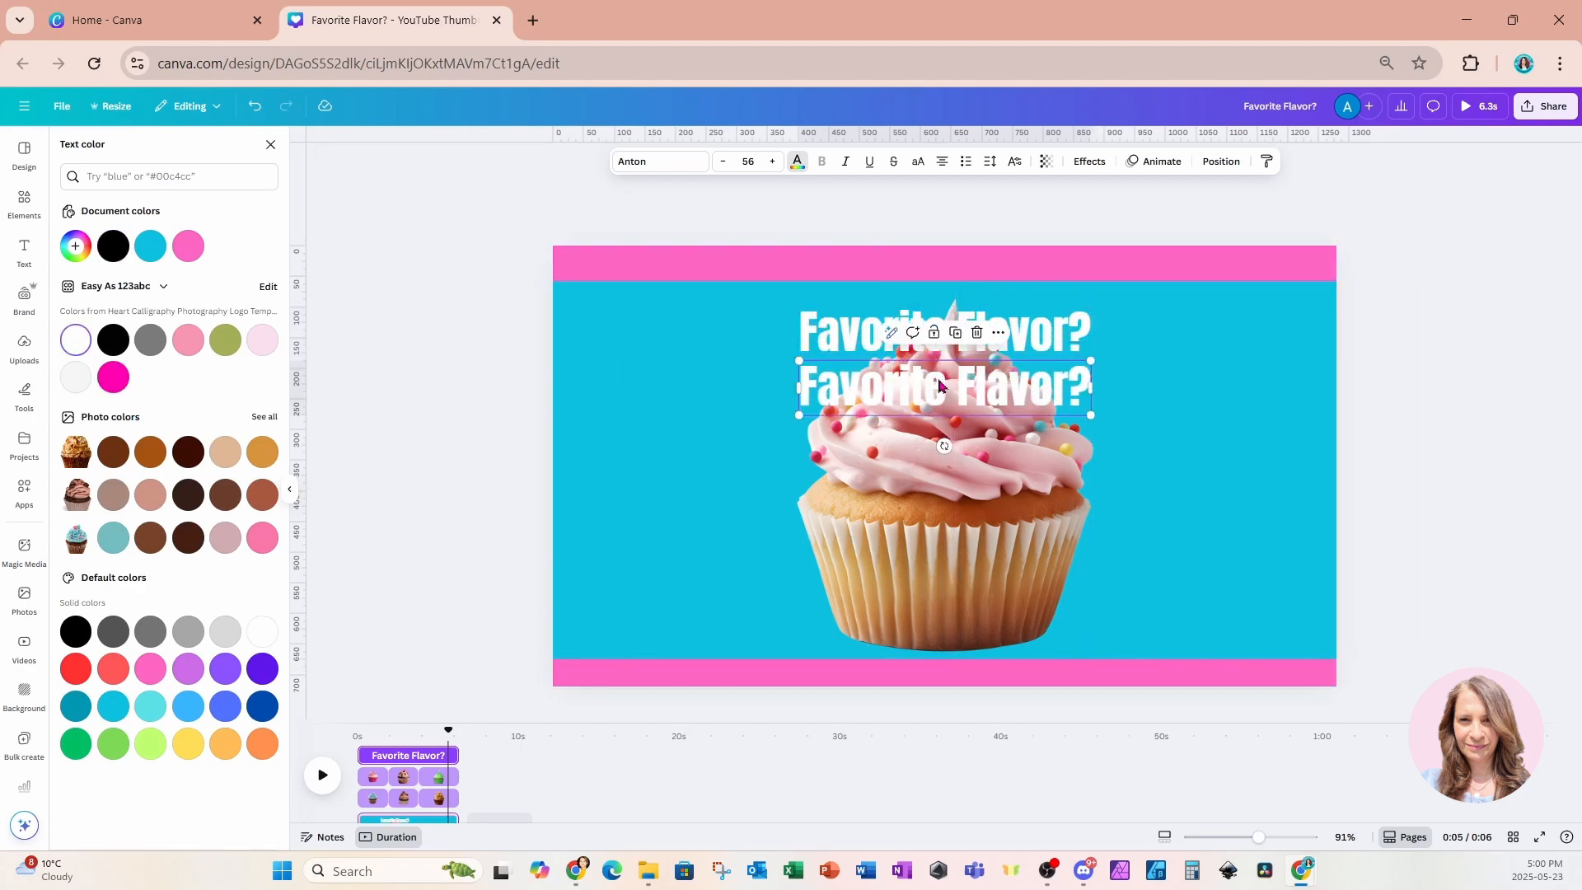
{"action": "left_click", "coordinate": [828, 333]}
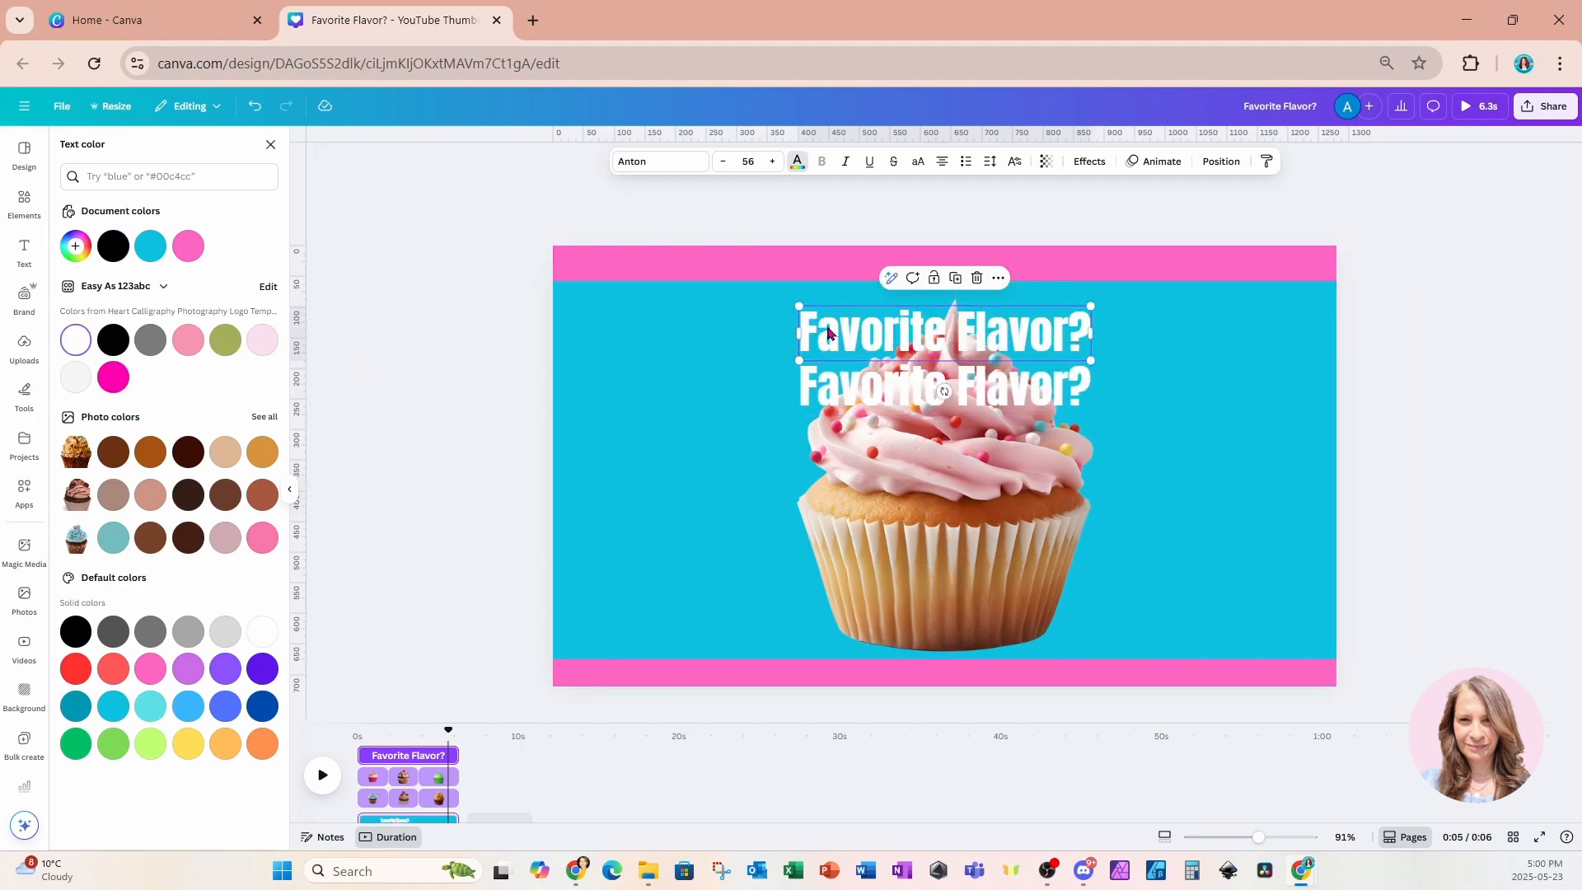
{"action": "left_click", "coordinate": [1089, 161]}
{"action": "left_click", "coordinate": [181, 228]}
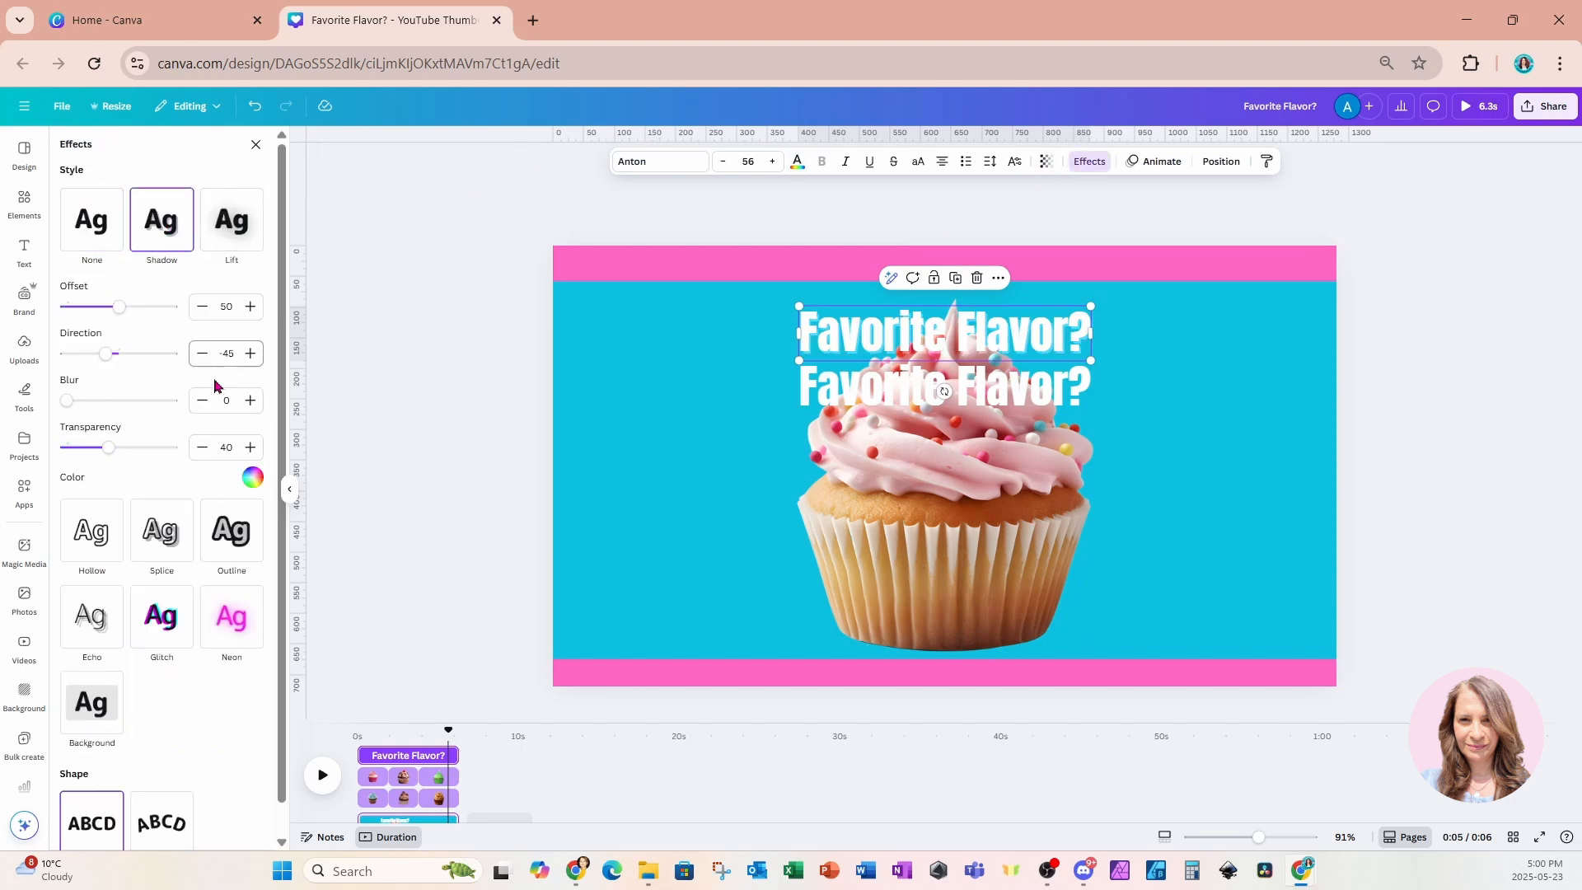
{"action": "left_click", "coordinate": [252, 477]}
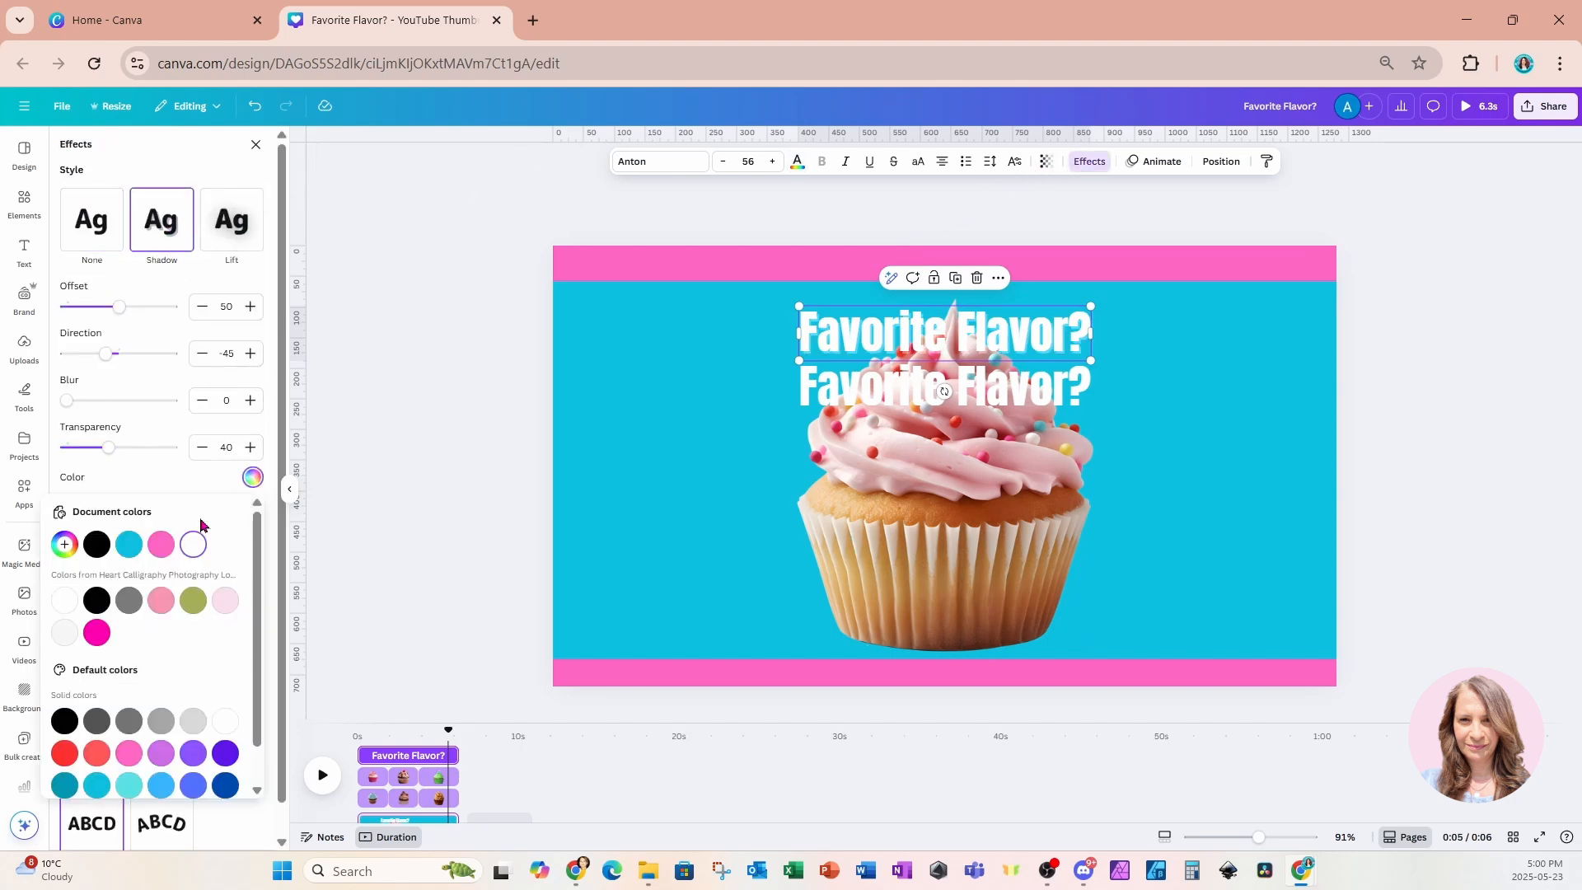
{"action": "left_click", "coordinate": [96, 544]}
{"action": "left_click_drag", "start_coordinate": [111, 449], "coordinate": [157, 453]}
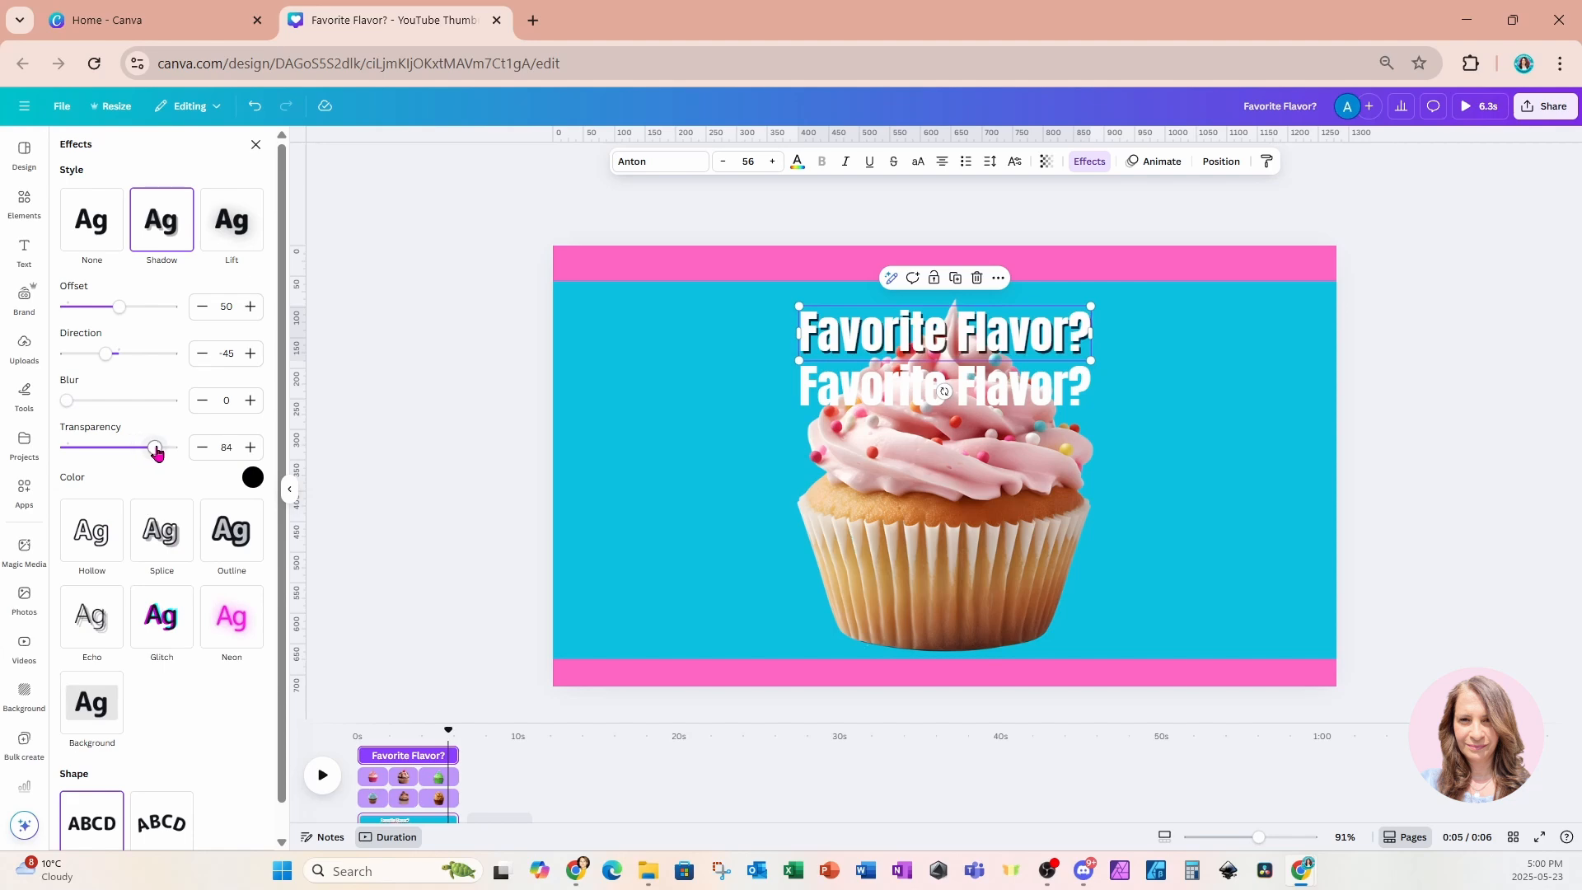
{"action": "left_click_drag", "start_coordinate": [71, 407], "coordinate": [91, 409]}
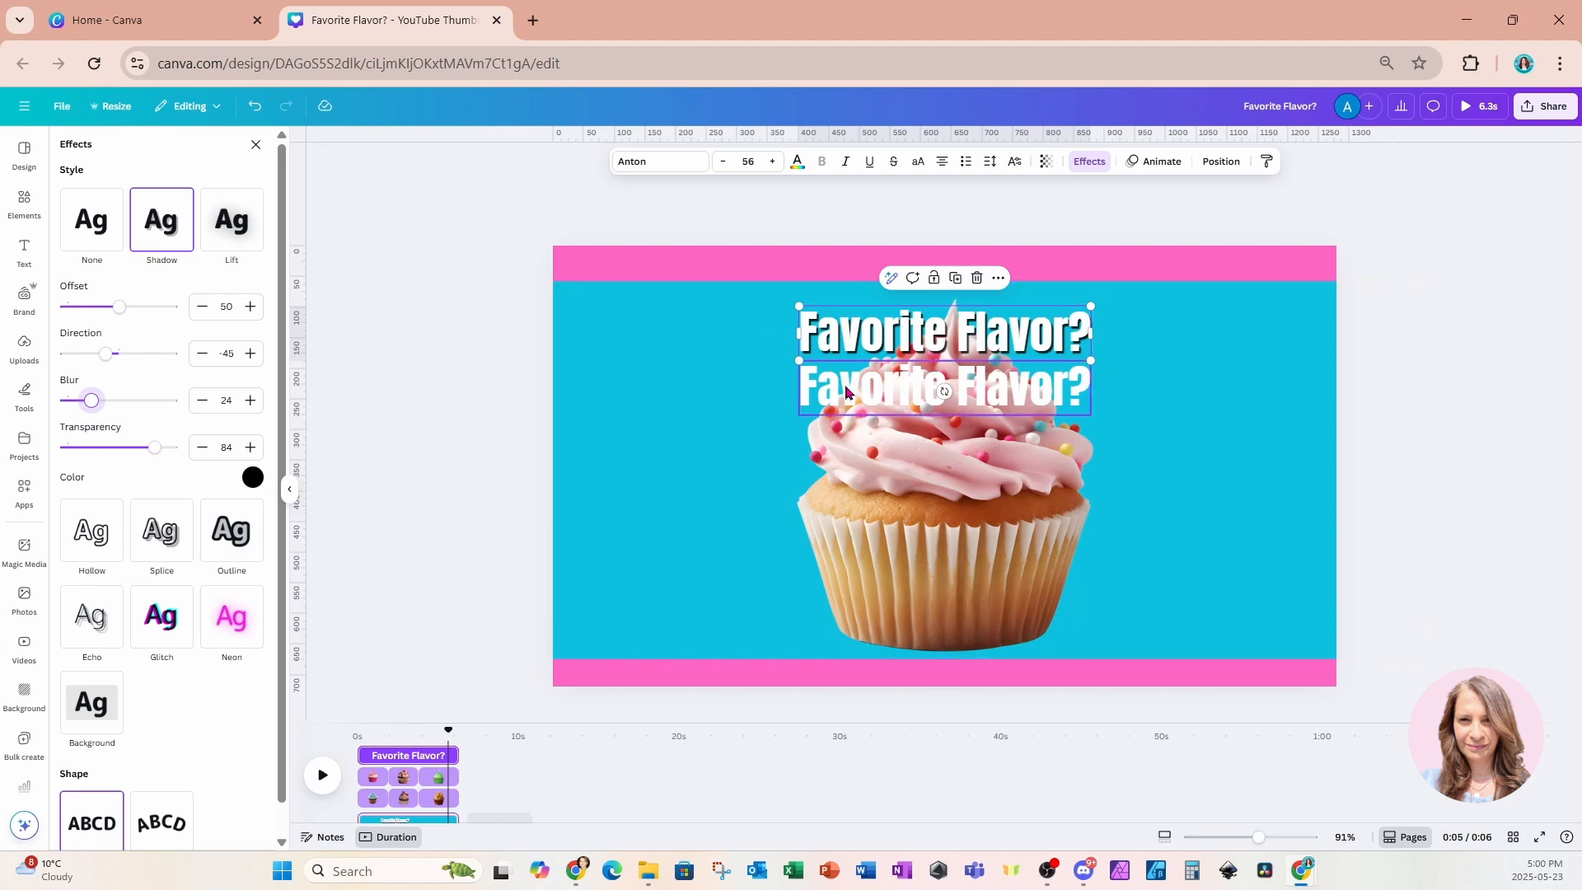
Align the heading copy exactly over the shadowed original and turn it into a muted teal outline with the Hollow effect
{"action": "left_click_drag", "start_coordinate": [845, 385], "coordinate": [846, 335]}
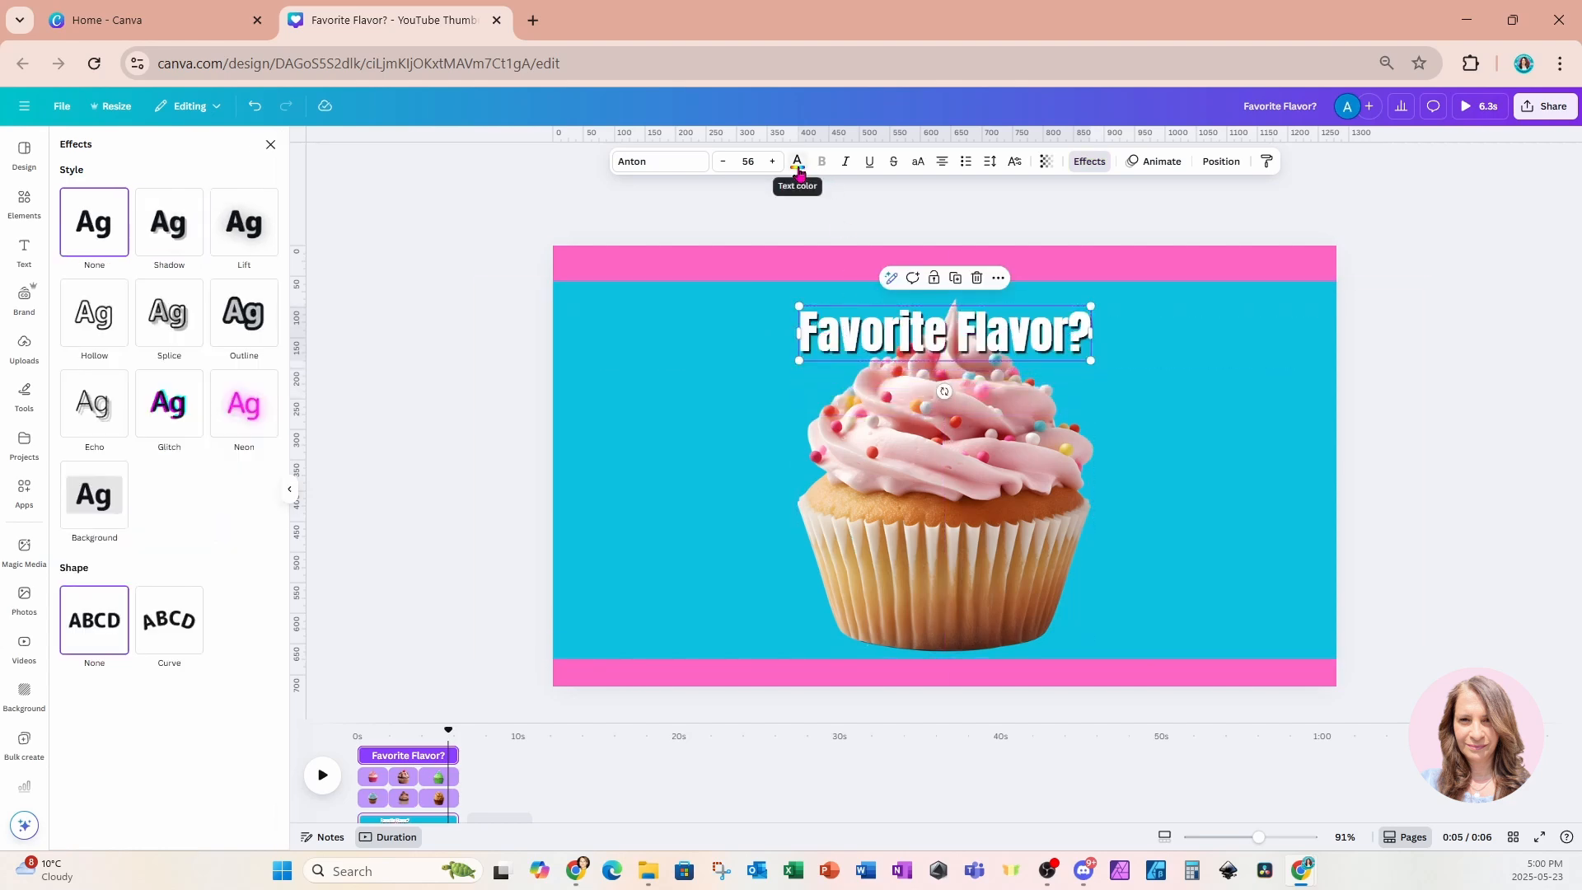
{"action": "left_click", "coordinate": [797, 161]}
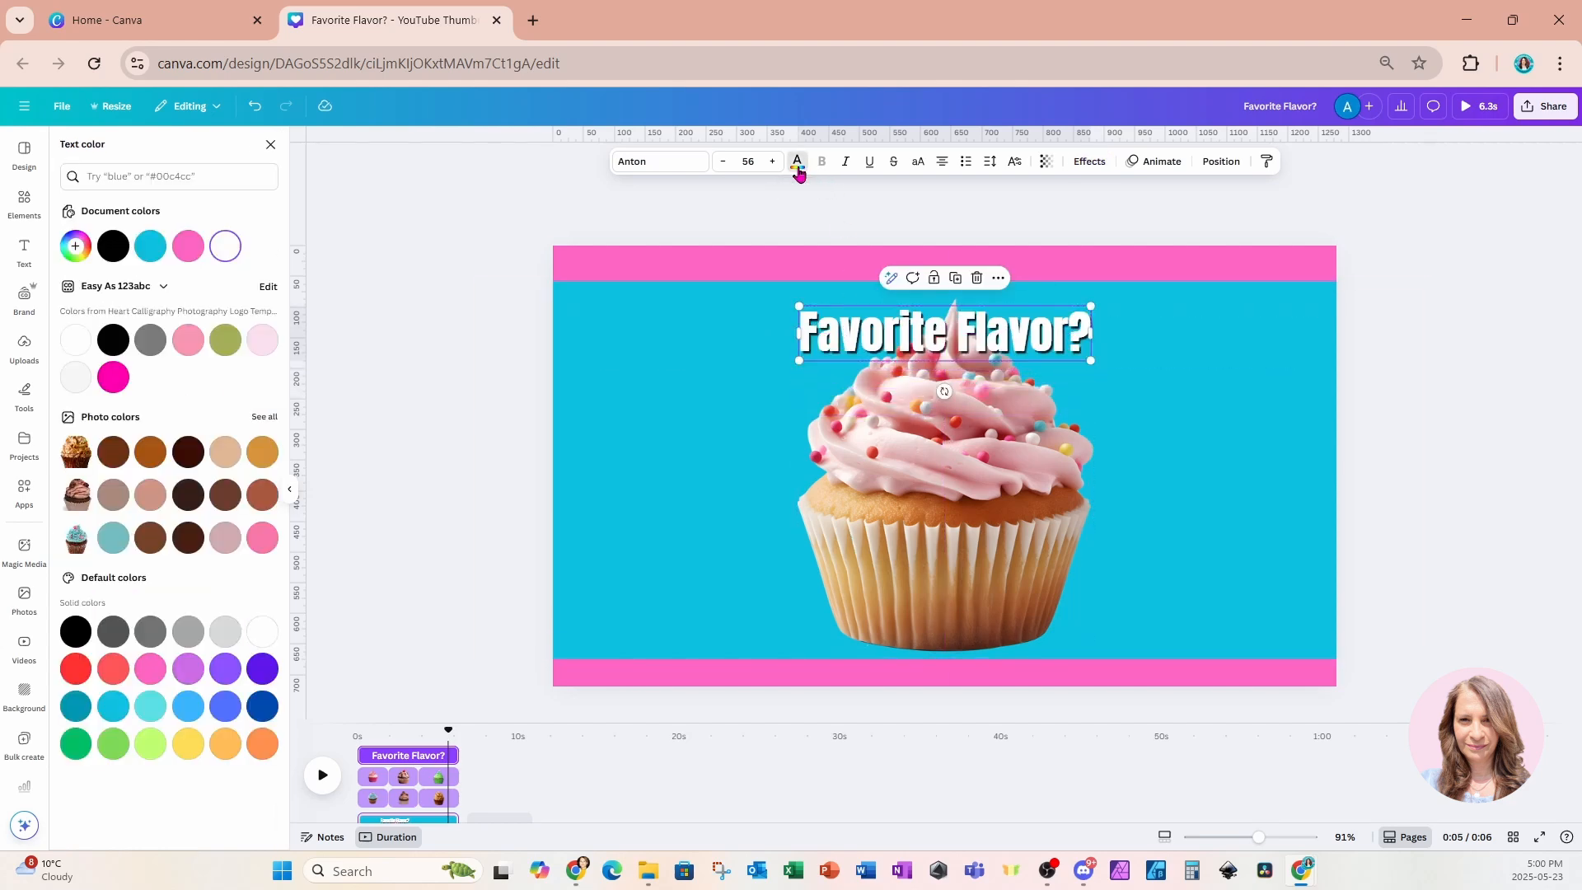
{"action": "left_click", "coordinate": [112, 542]}
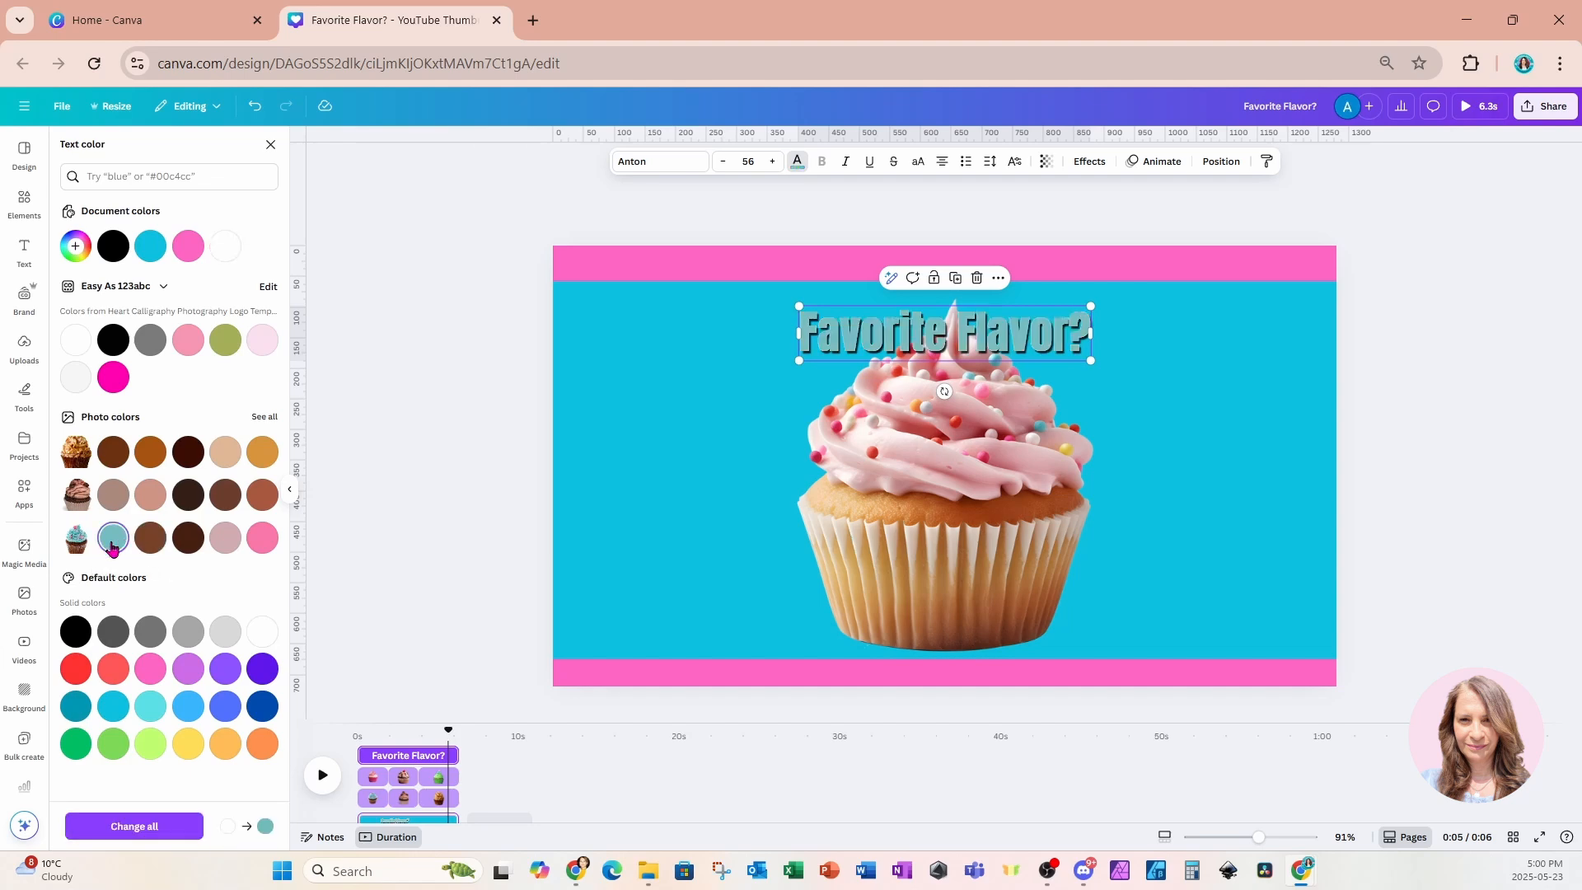
{"action": "left_click", "coordinate": [1086, 163]}
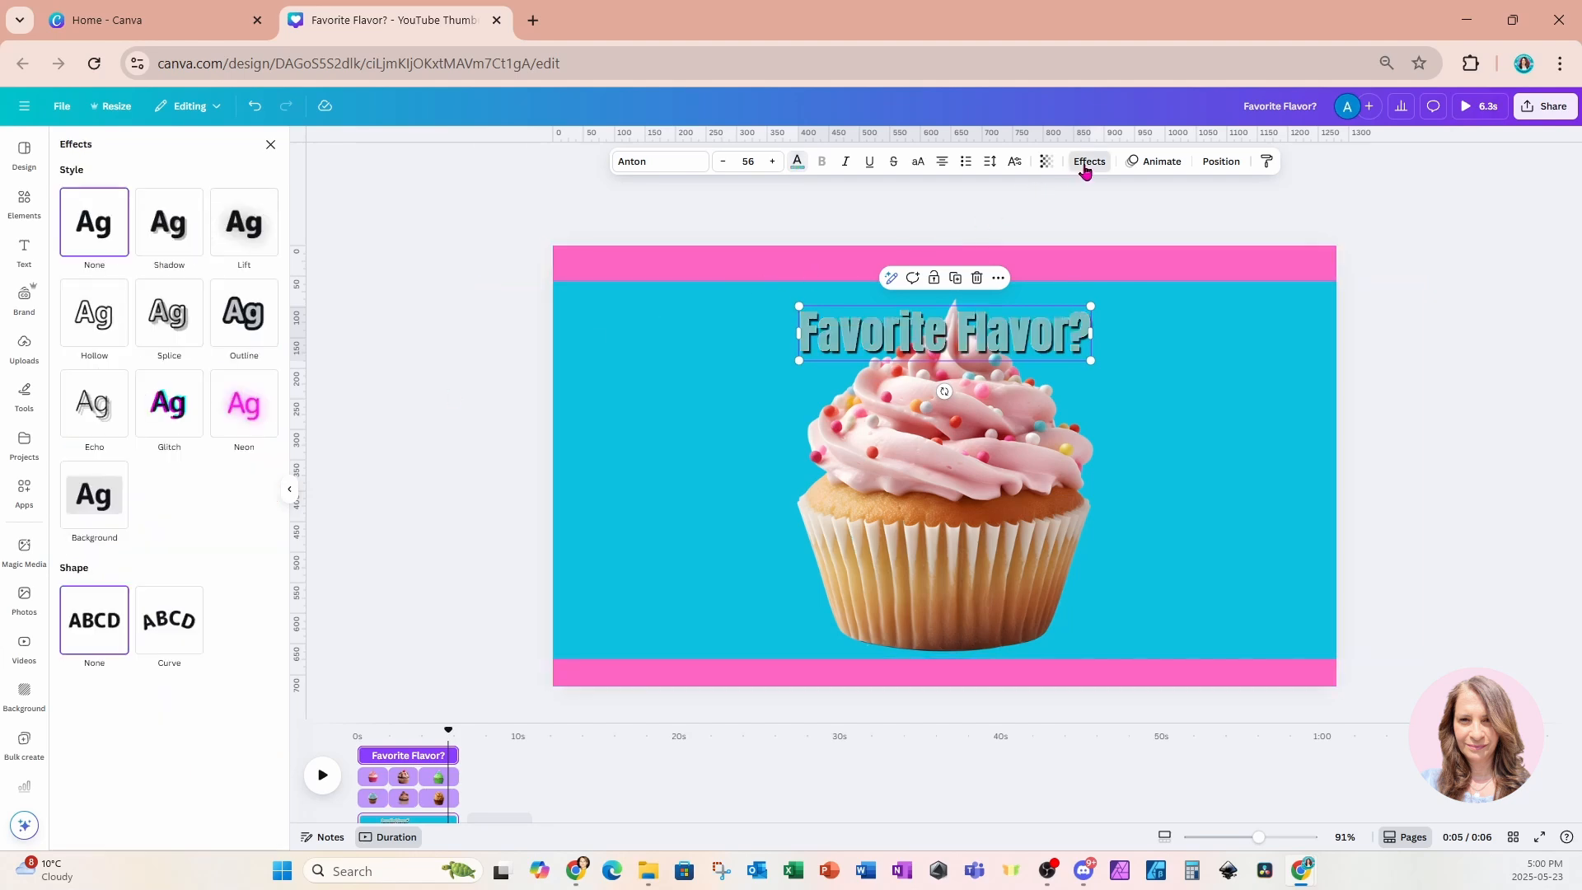
{"action": "left_click", "coordinate": [96, 332]}
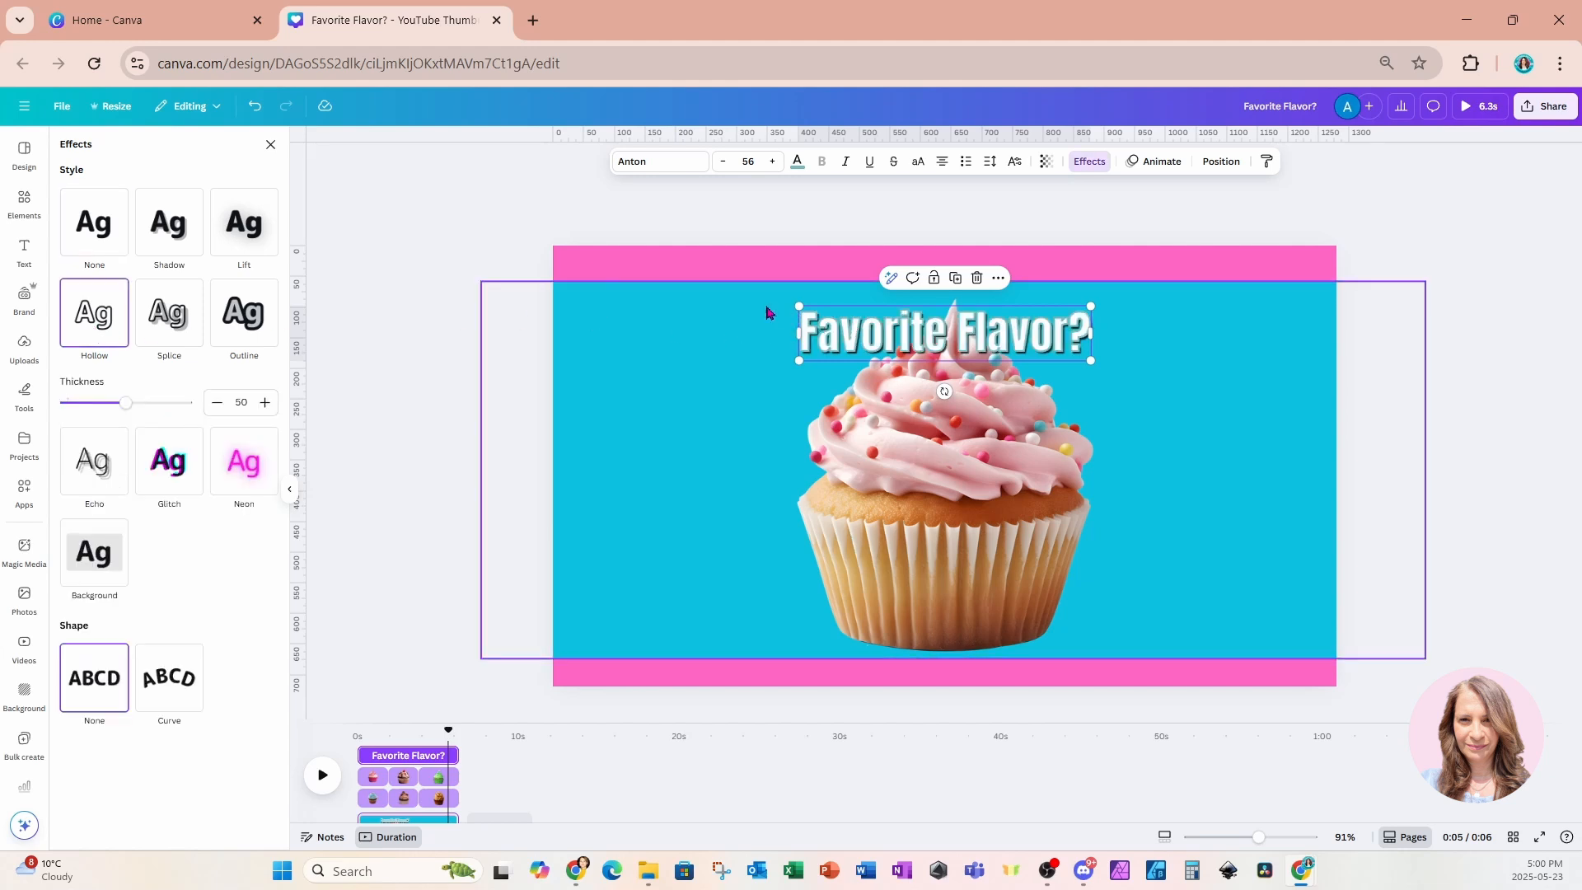
Enlarge both heading layers together to font size 88.9 and place them along the blue rectangle's upper edge
{"action": "left_click", "coordinate": [1220, 162]}
{"action": "left_click", "coordinate": [219, 302], "text": "shift"}
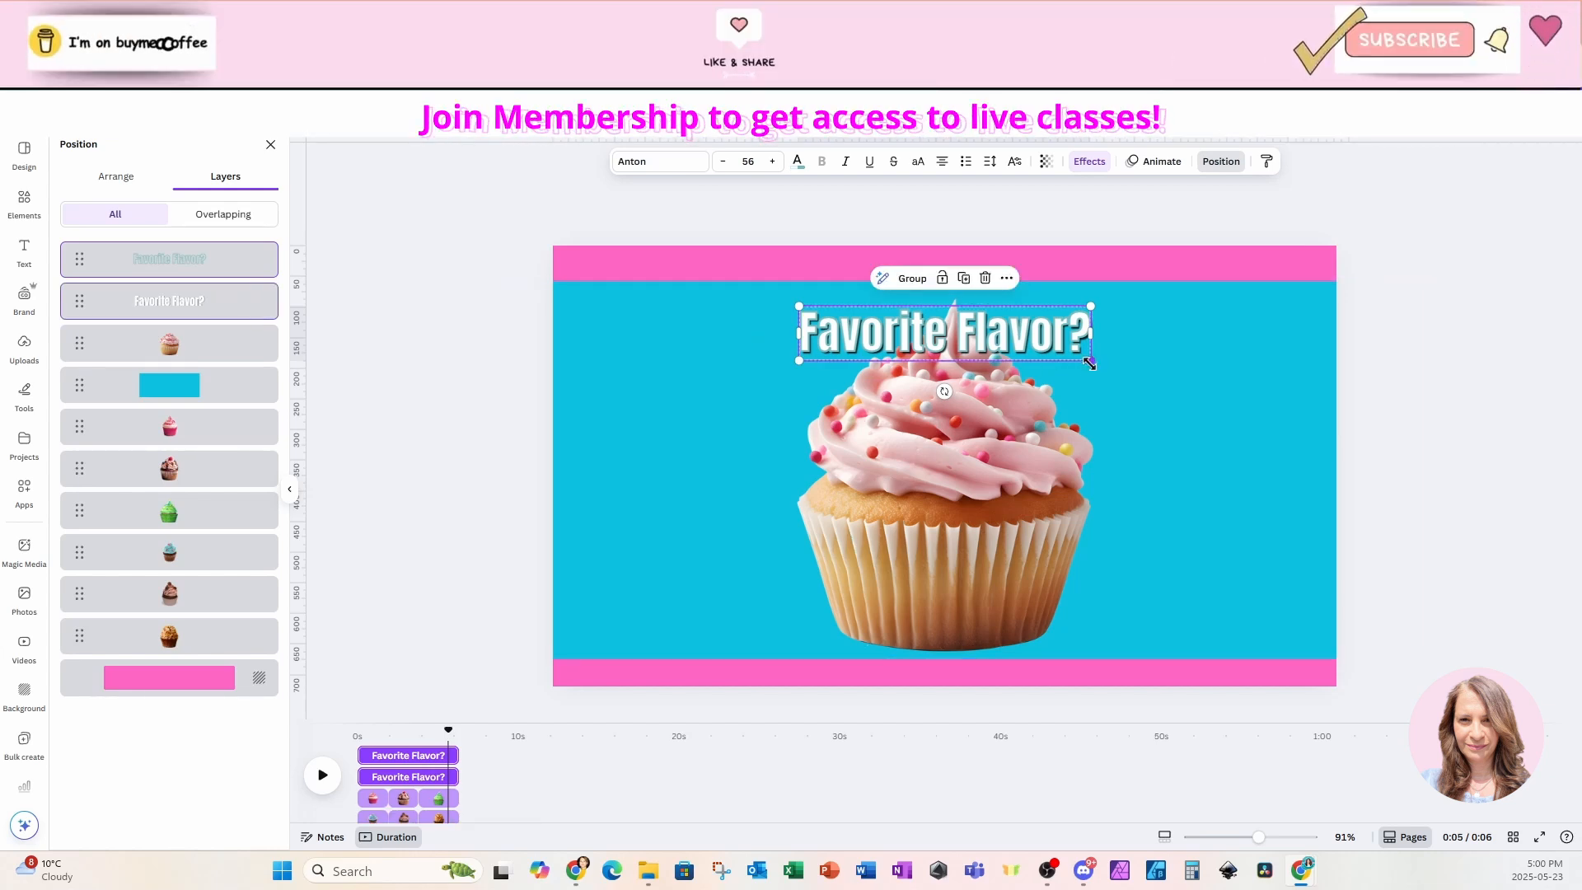
{"action": "left_click_drag", "start_coordinate": [1090, 361], "coordinate": [1180, 381]}
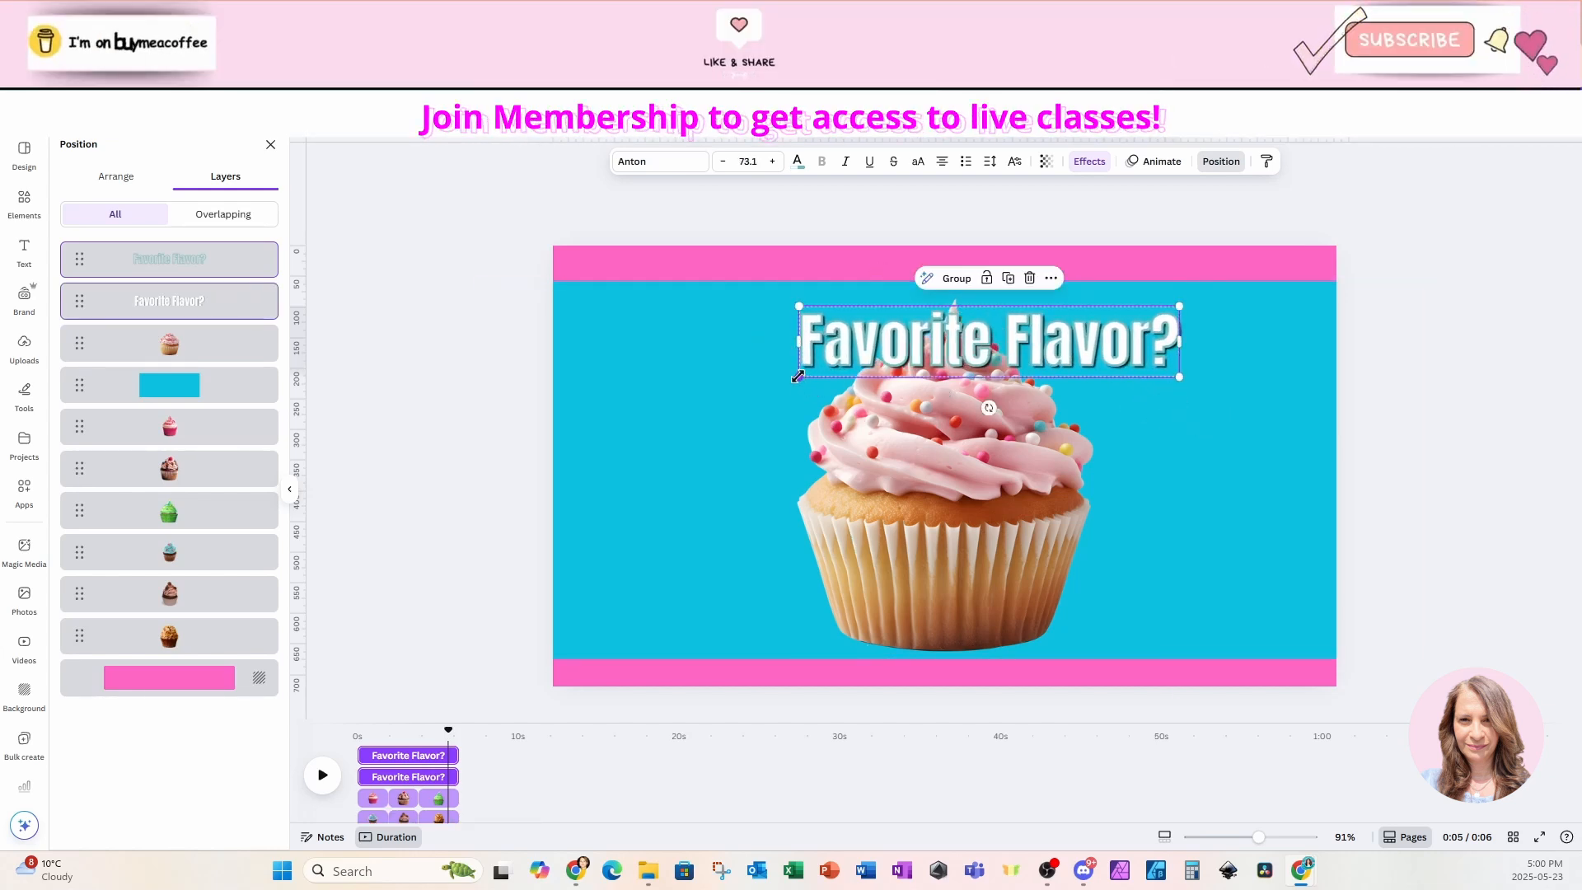
{"action": "left_click_drag", "start_coordinate": [796, 372], "coordinate": [717, 392]}
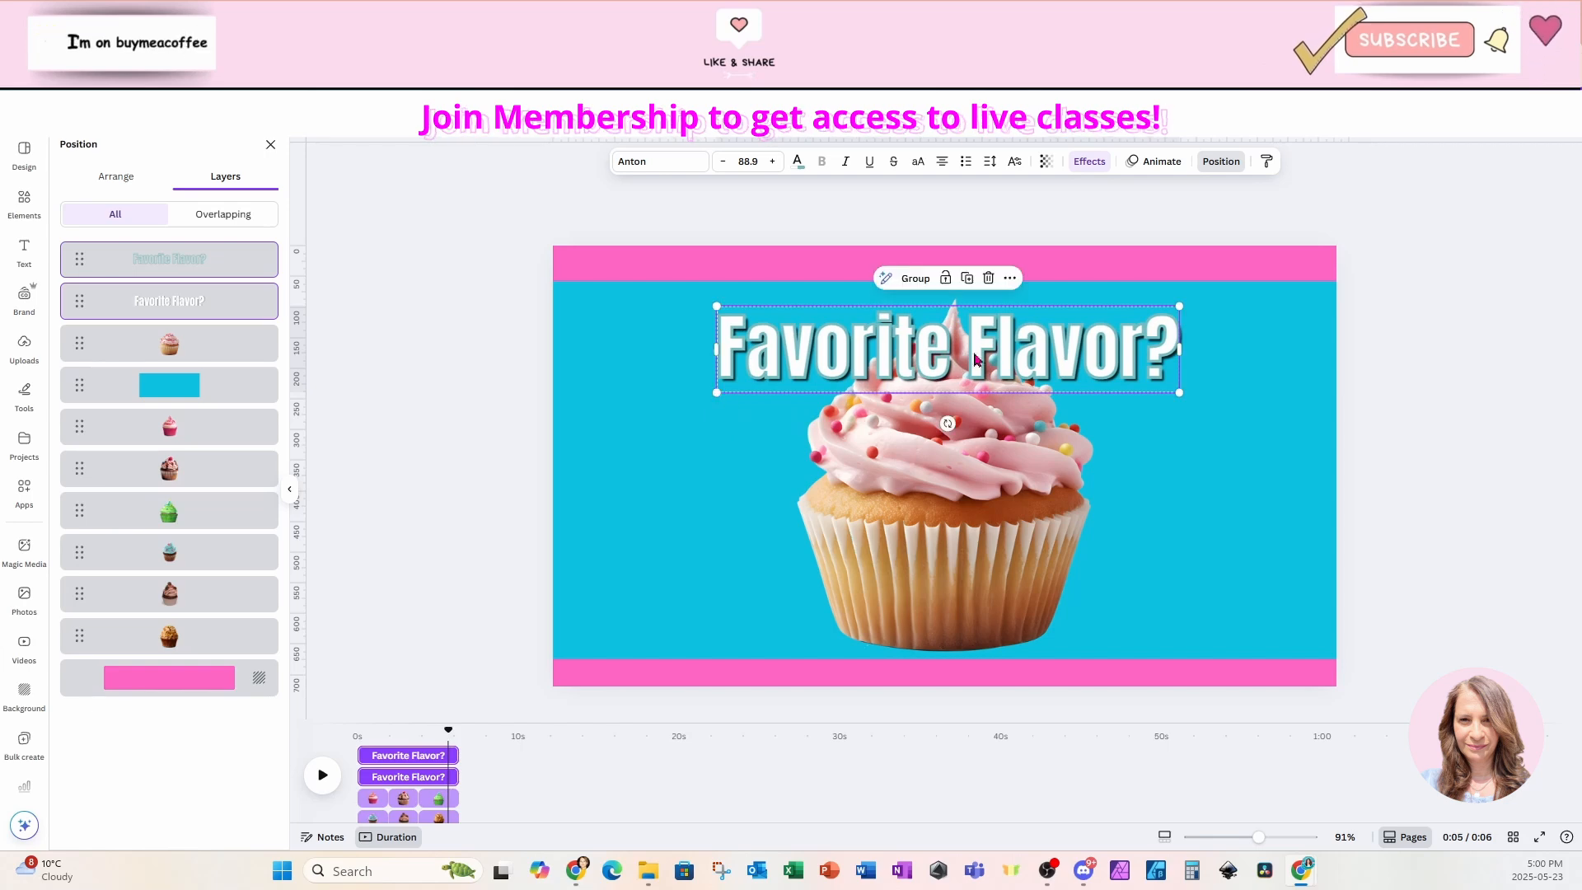
{"action": "left_click_drag", "start_coordinate": [1012, 364], "coordinate": [1016, 345]}
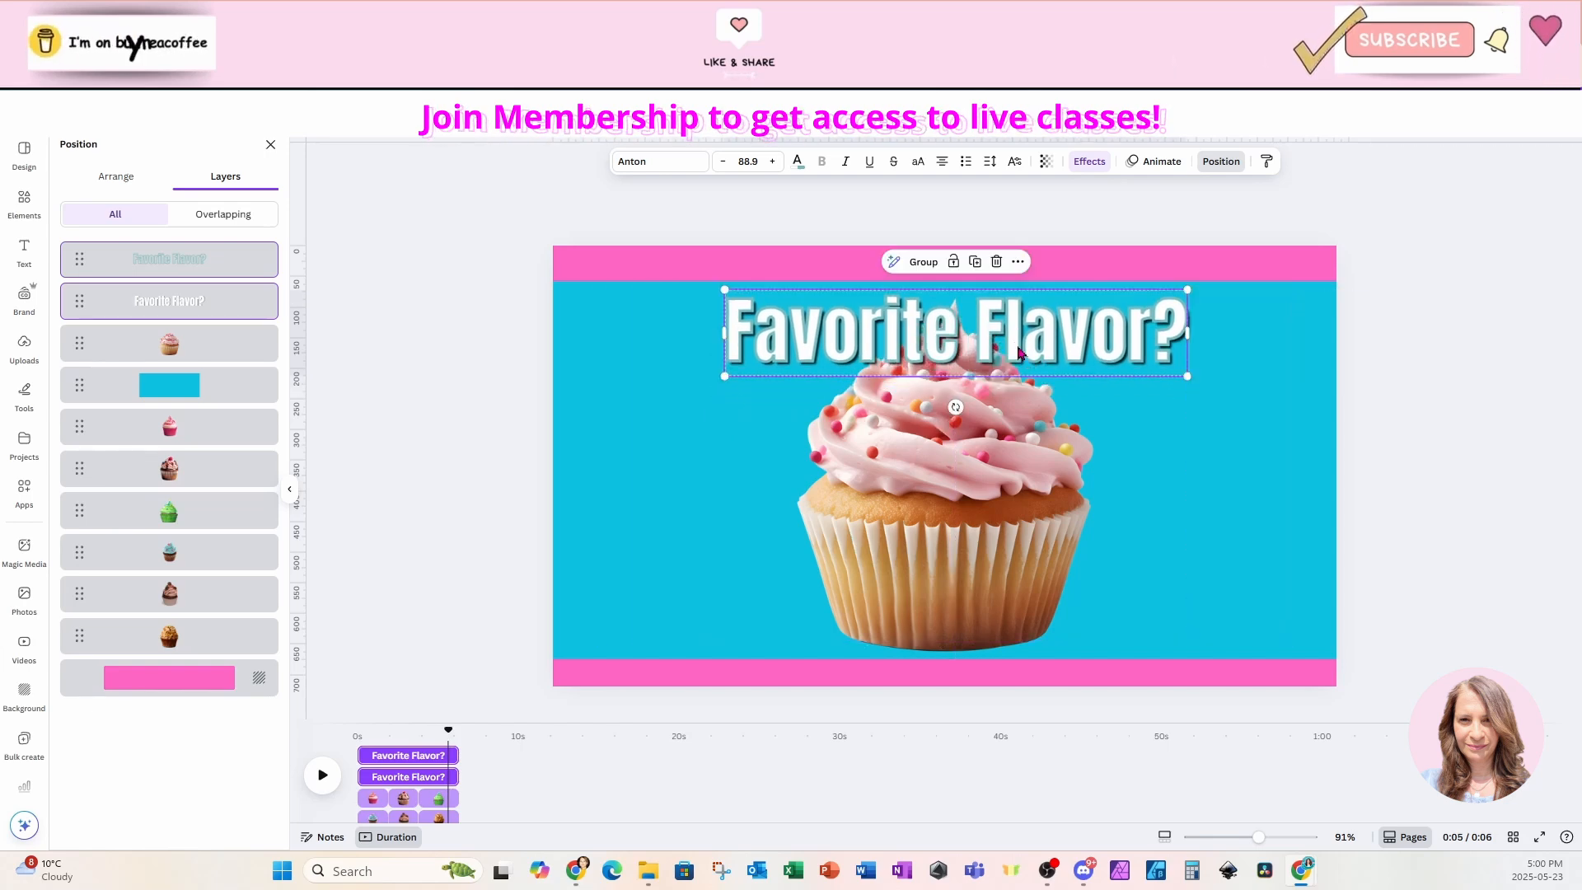
Move the central cupcake's layer between the outlined and shadowed headings and preview the animation from the start
{"action": "left_click", "coordinate": [247, 336]}
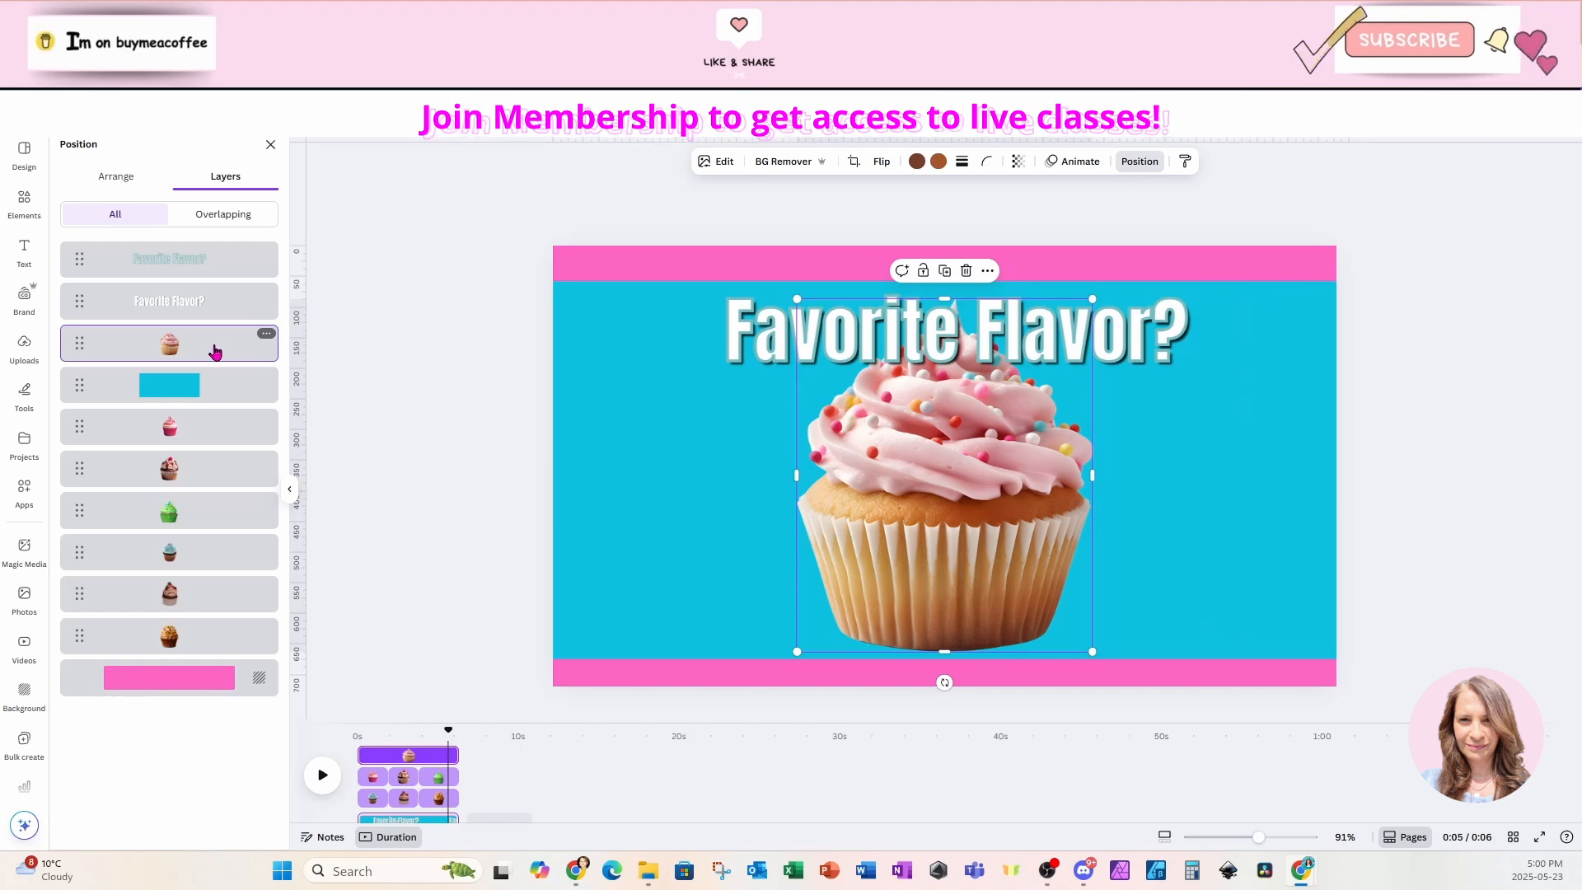
{"action": "left_click_drag", "start_coordinate": [215, 346], "coordinate": [230, 300]}
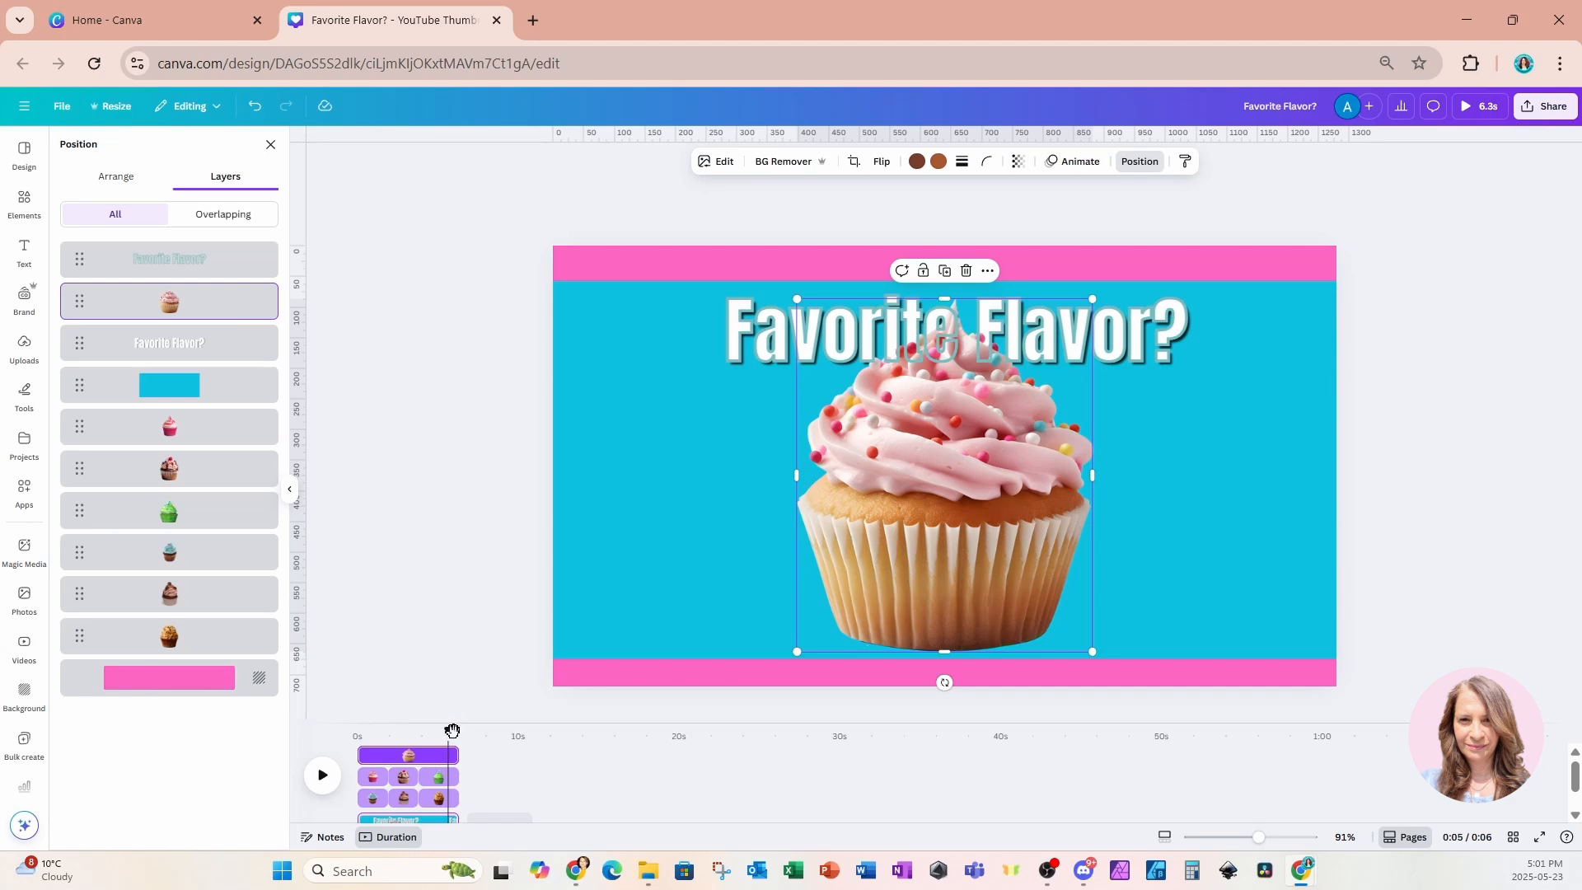
{"action": "left_click_drag", "start_coordinate": [452, 731], "coordinate": [358, 729]}
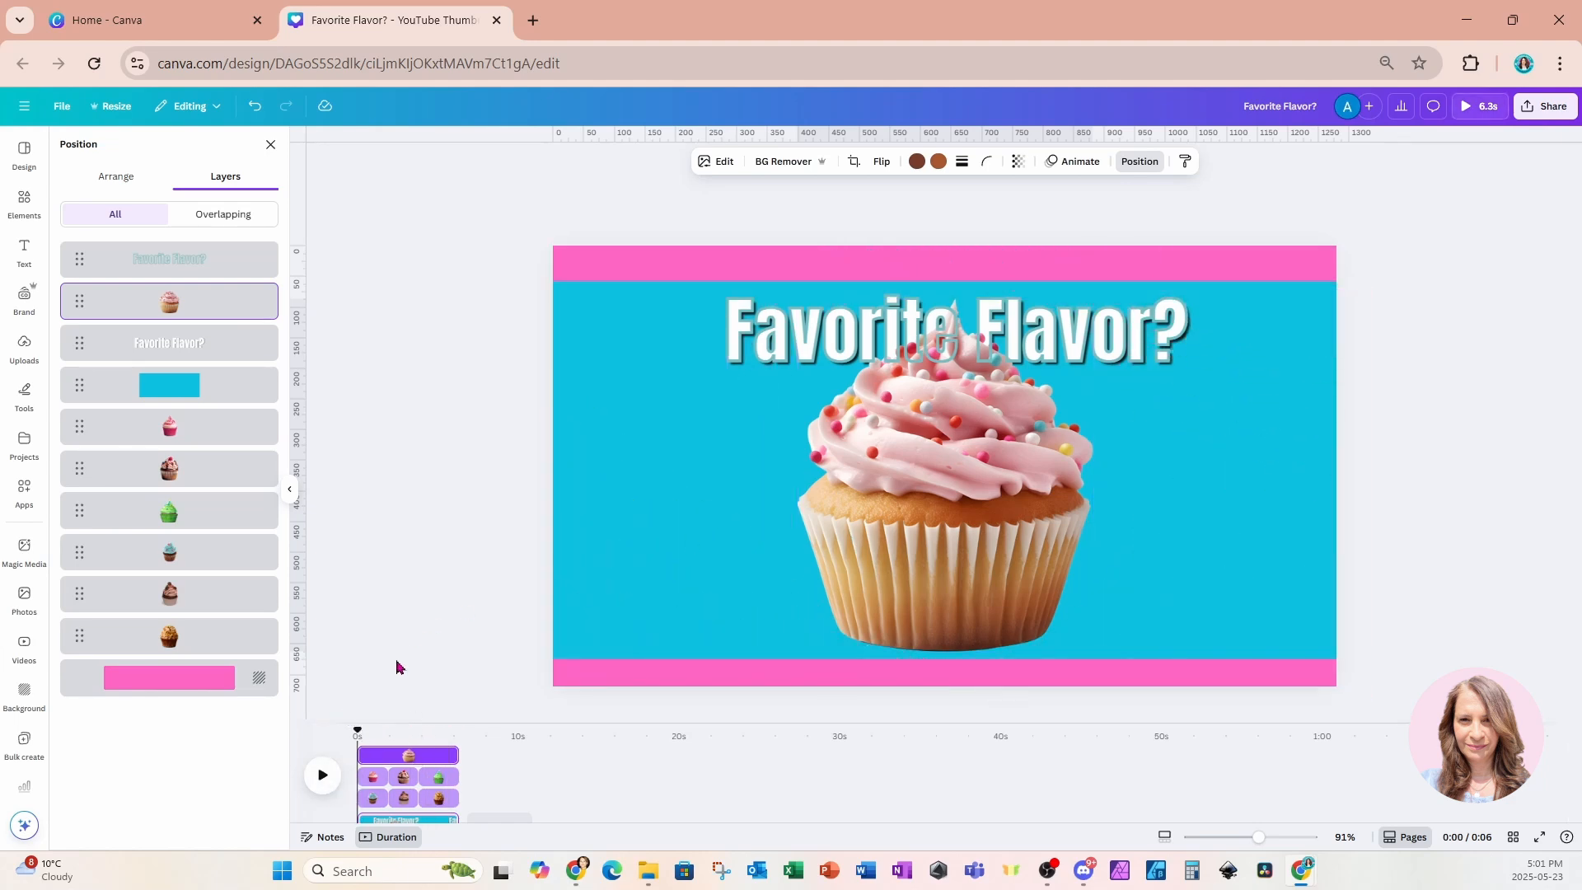
{"action": "left_click", "coordinate": [1469, 107]}
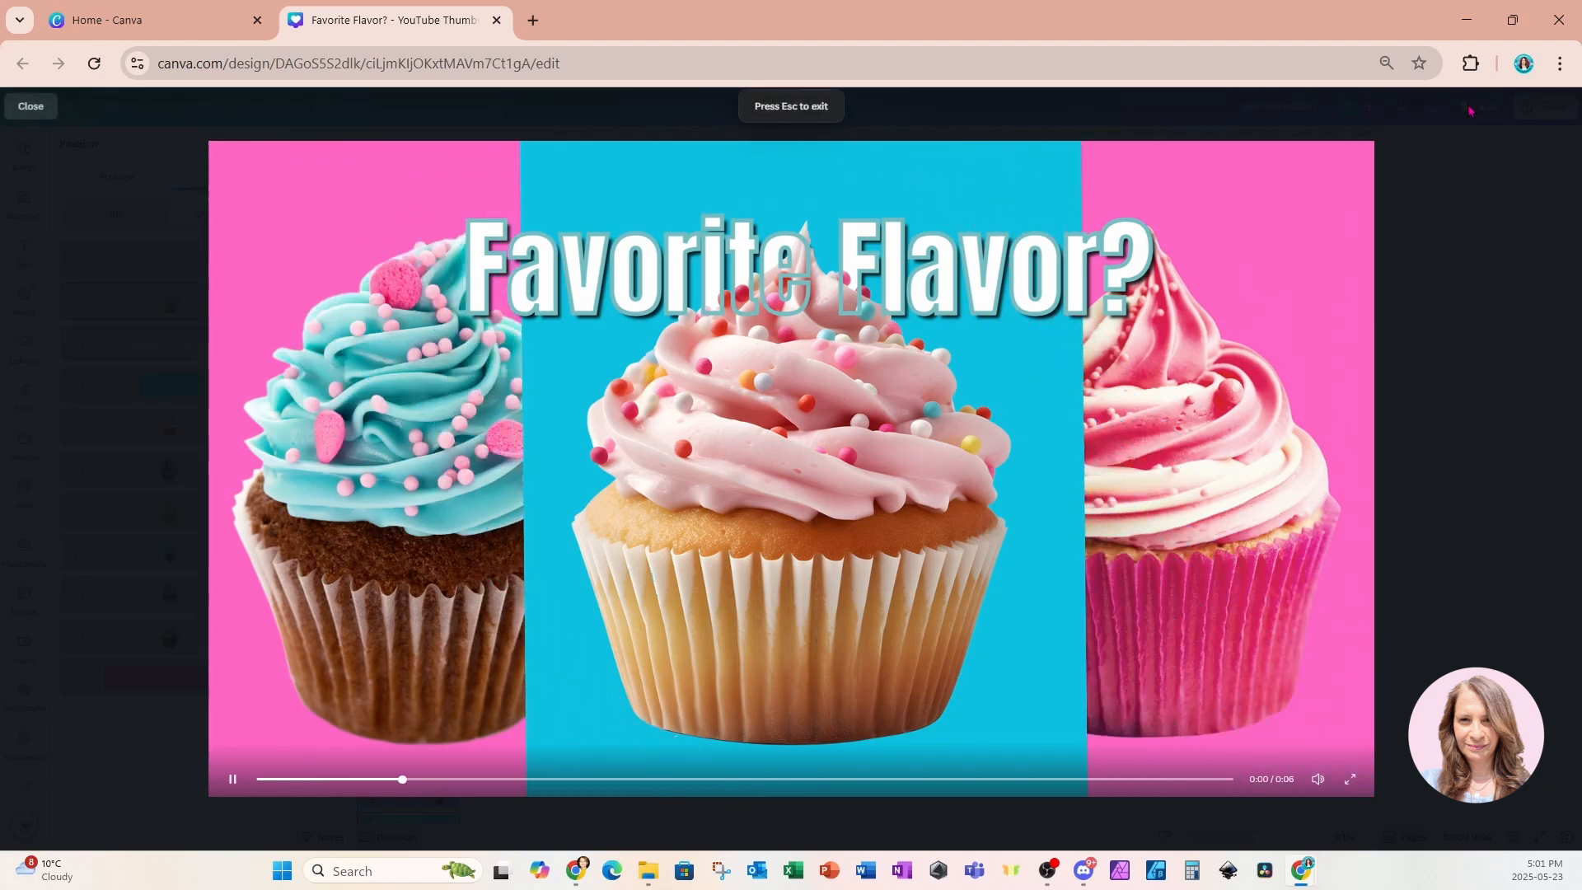